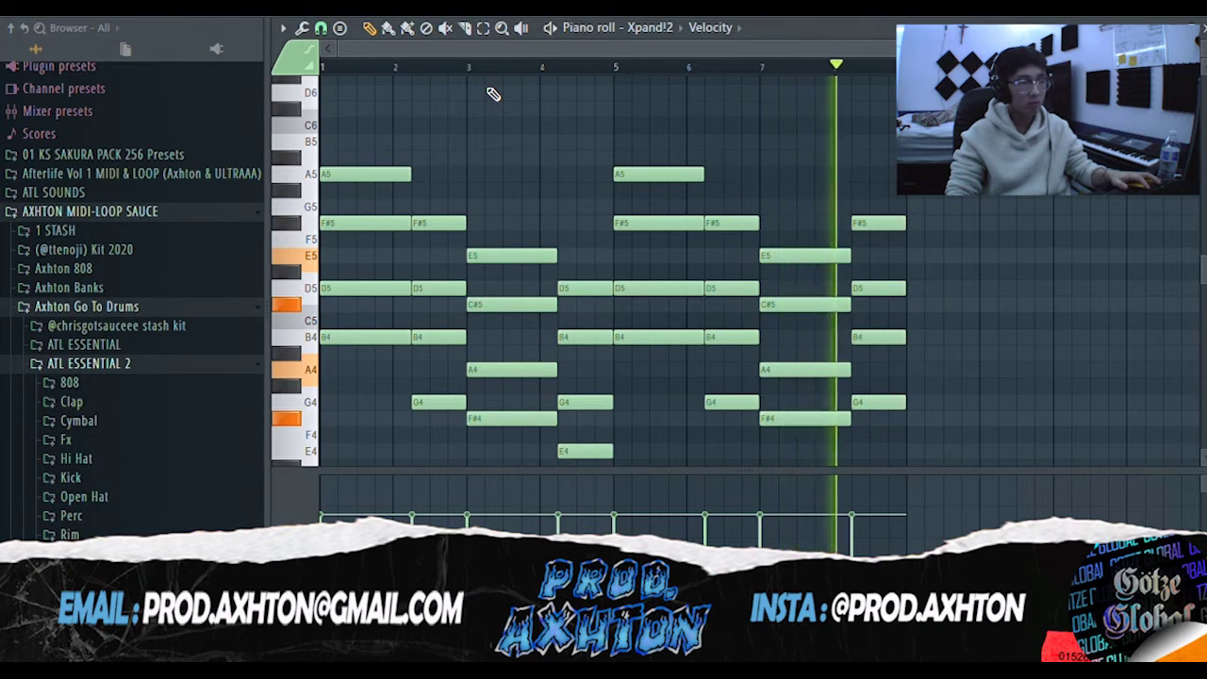
Stop playback of the Xpand!2 pattern and view the Fruity parametric EQ 2 settings on mixer Insert 3.
{"action": "key", "text": "space"}
{"action": "scroll", "coordinate": [431, 154], "scroll_direction": "down", "scroll_amount": 3}
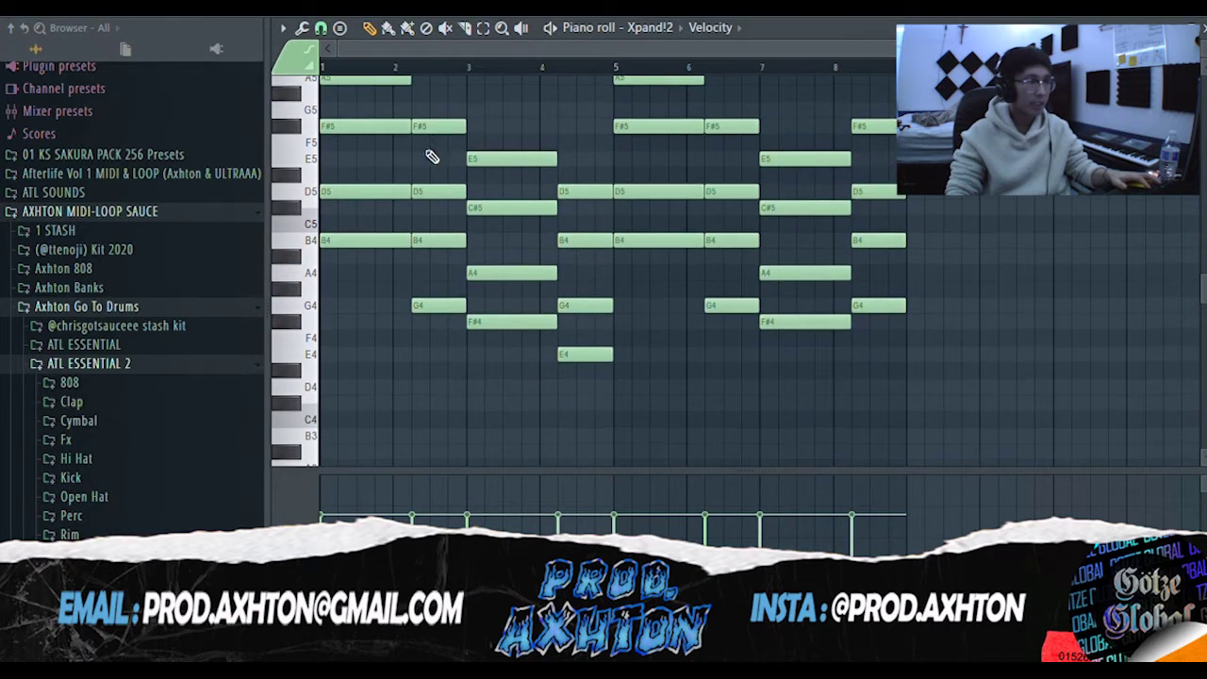
{"action": "scroll", "coordinate": [565, 311], "scroll_direction": "up", "scroll_amount": 2}
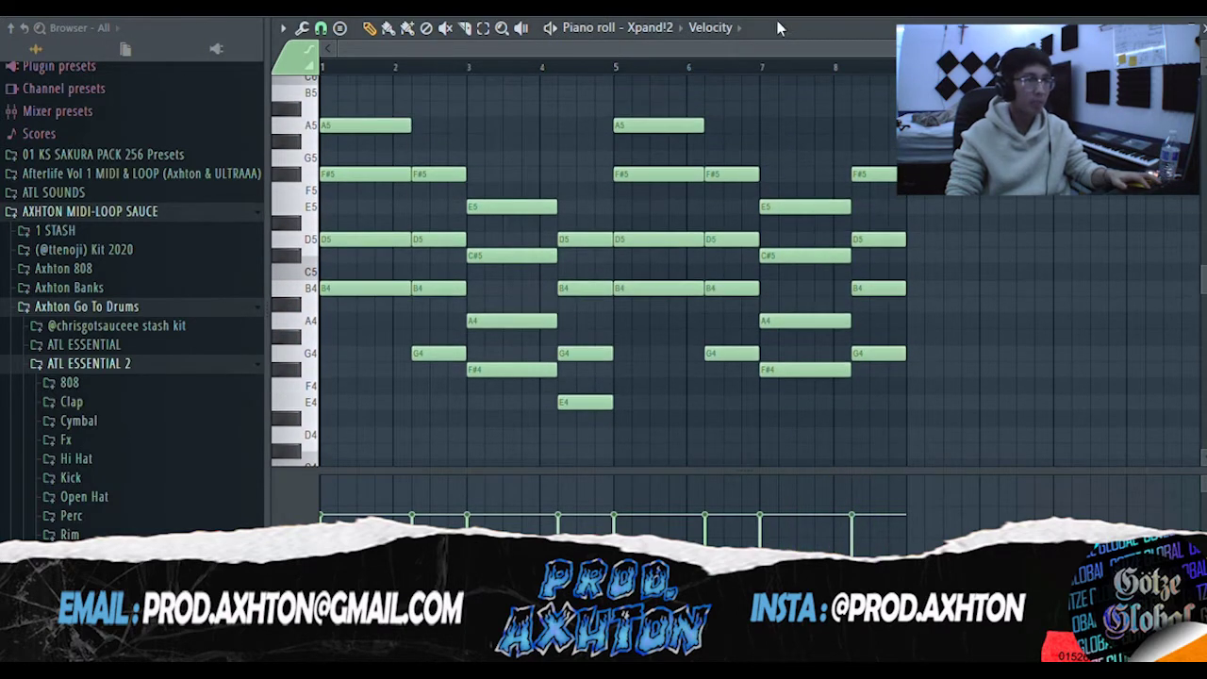
{"action": "key", "text": "F6"}
{"action": "key", "text": "F9"}
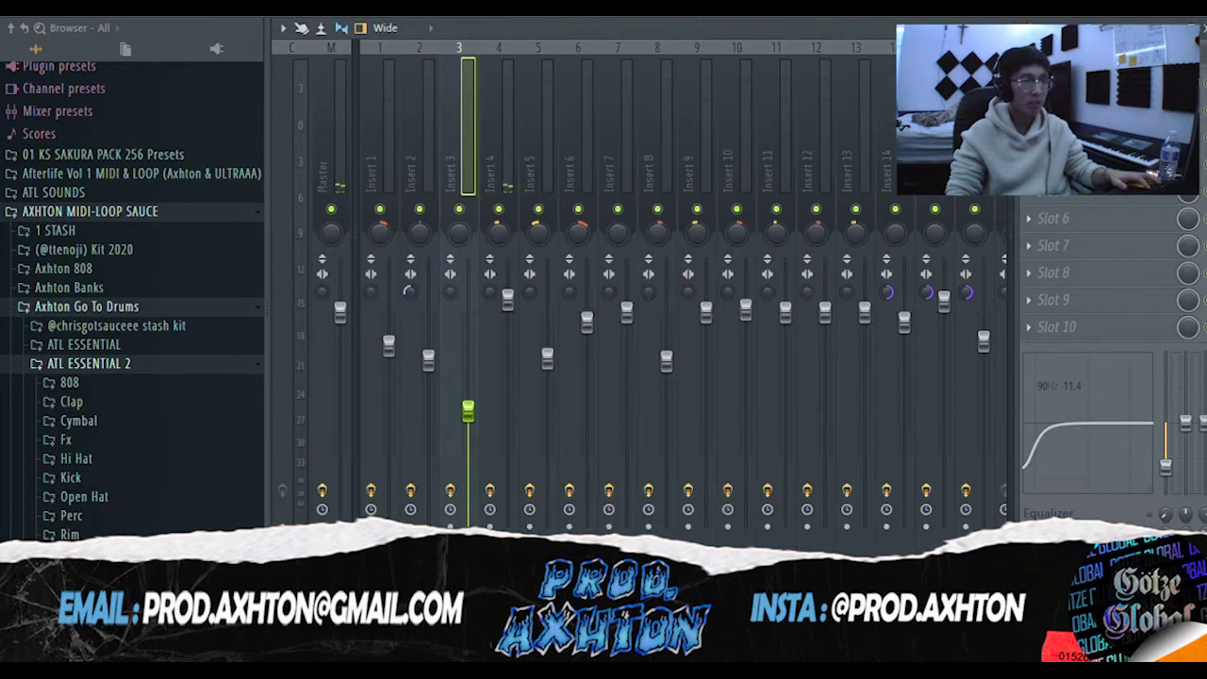
{"action": "left_click", "coordinate": [1074, 82]}
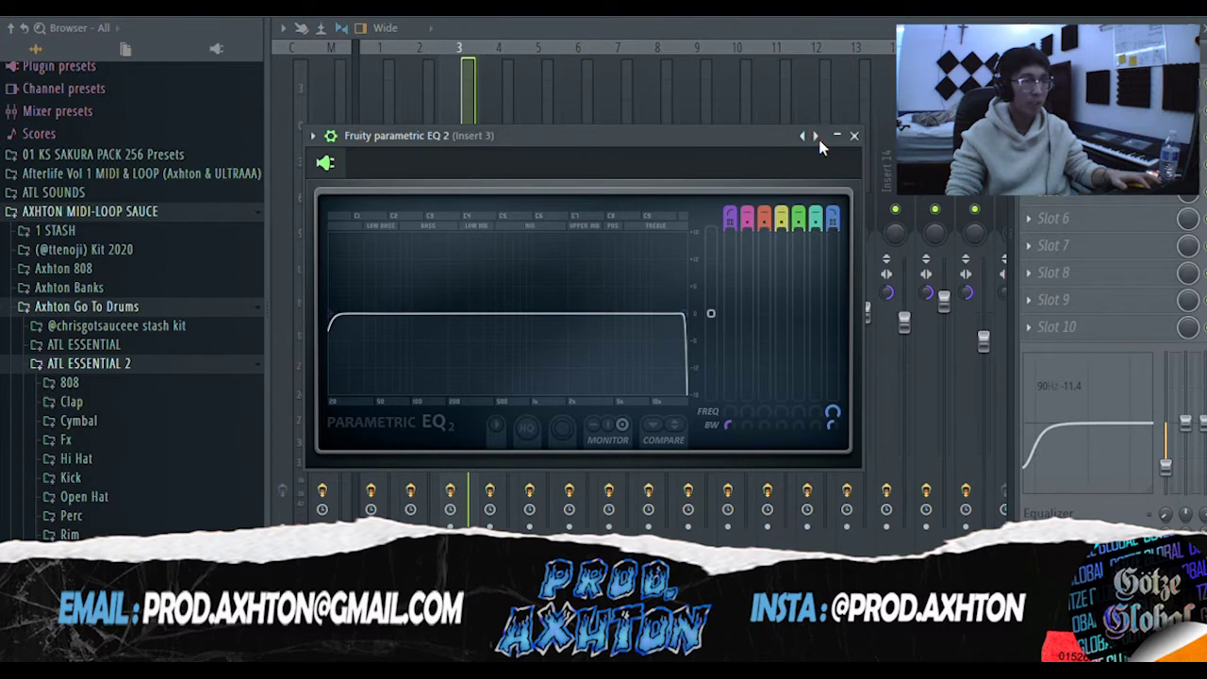
{"action": "left_click_drag", "start_coordinate": [626, 137], "coordinate": [753, 108]}
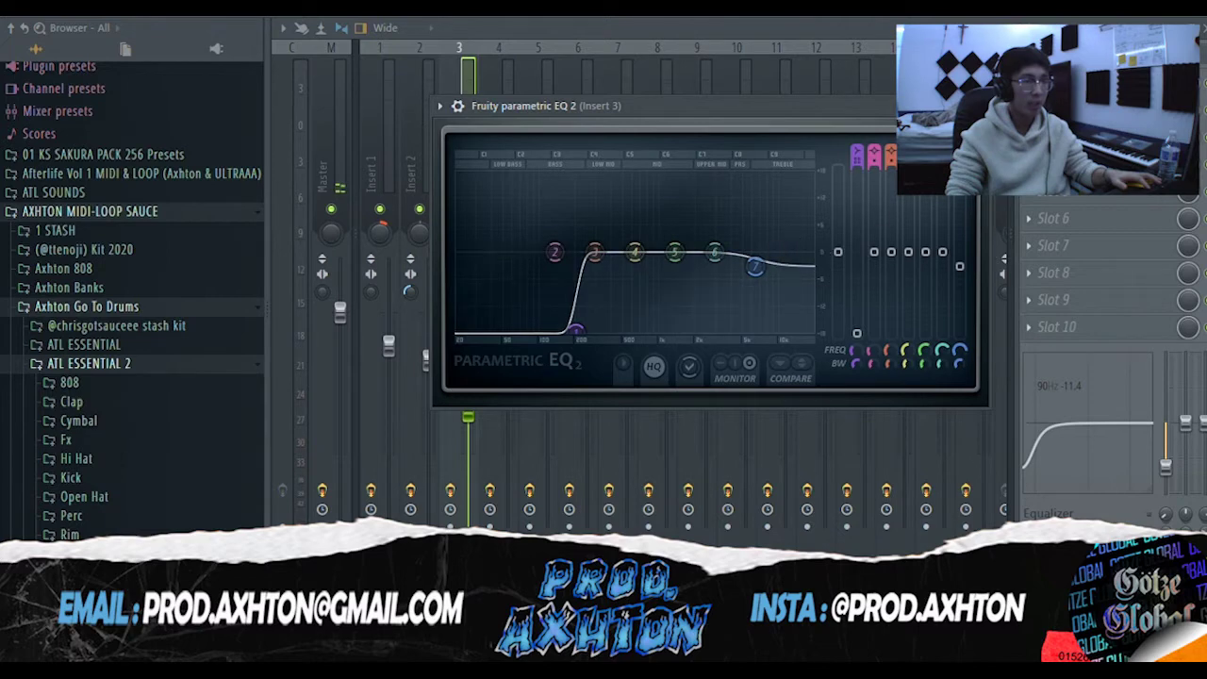
Add Track 1 to the soloed Track 3 in the playlist and play the Purity #2 and Xpand!2 clips together.
{"action": "key", "text": "F5"}
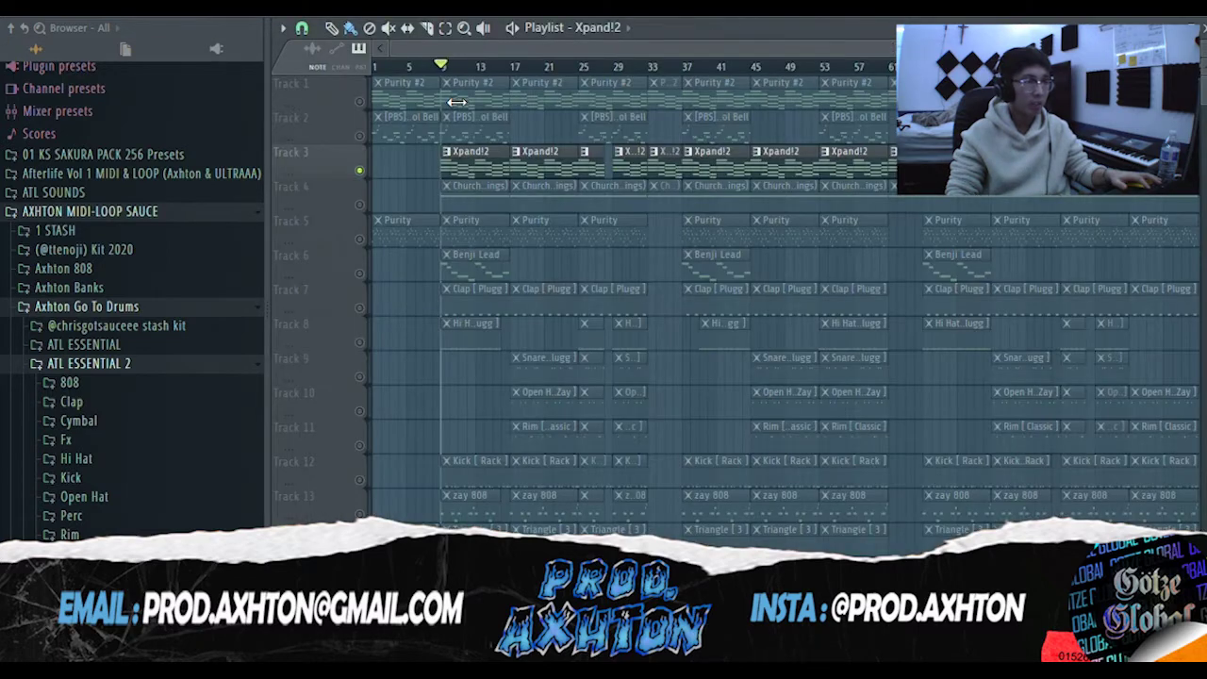
{"action": "left_click", "coordinate": [359, 100]}
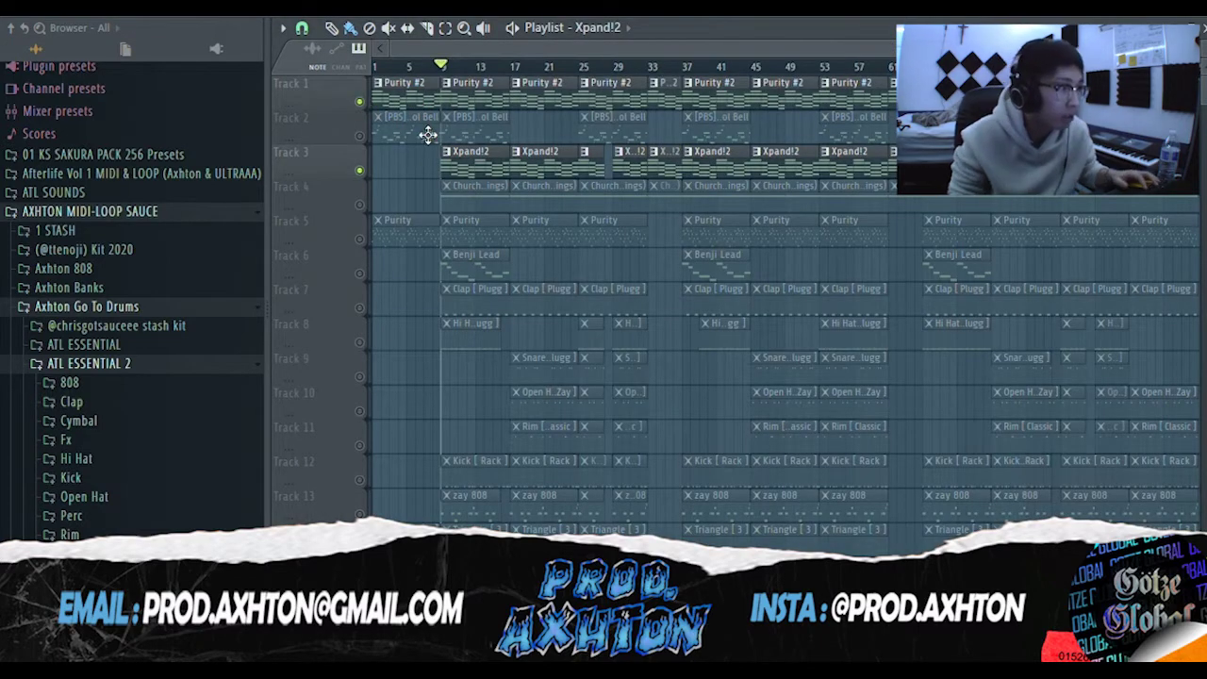
{"action": "key", "text": "space"}
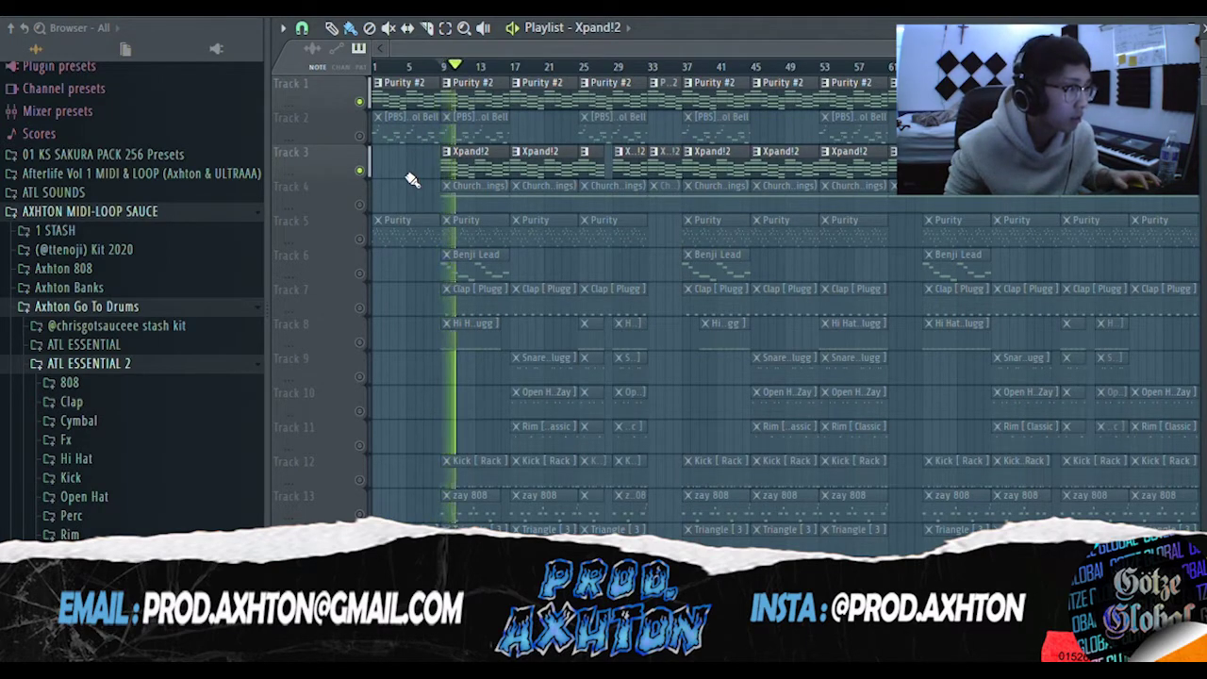
{"action": "key", "text": "space"}
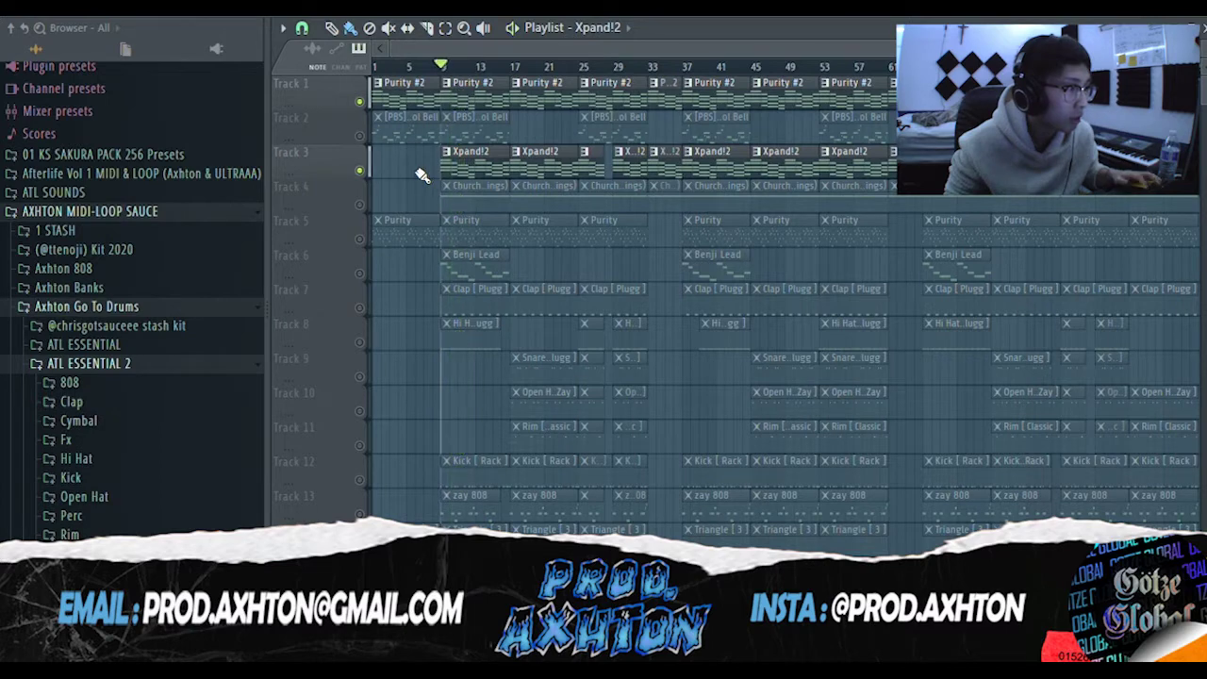
Solo only Track 4 in the playlist and open its Church Funeral (Strings) pattern in the piano roll.
{"action": "left_click", "coordinate": [360, 102]}
{"action": "left_click", "coordinate": [359, 170]}
{"action": "left_click", "coordinate": [362, 205]}
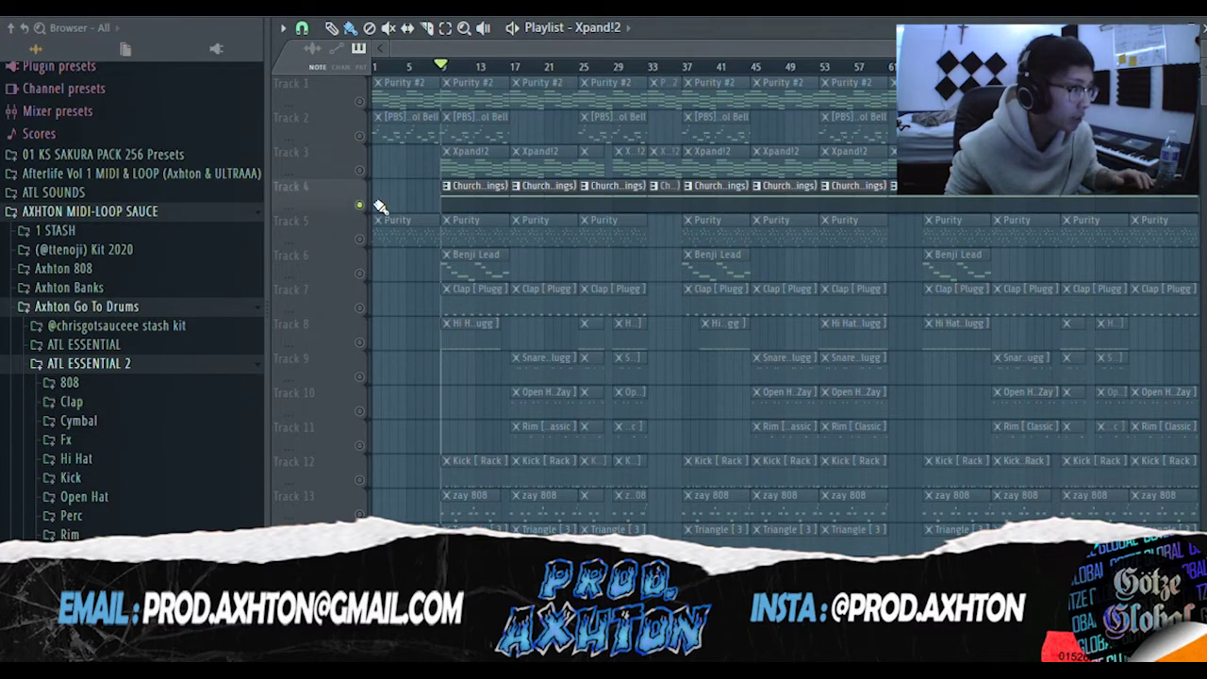
{"action": "double_click", "coordinate": [467, 202]}
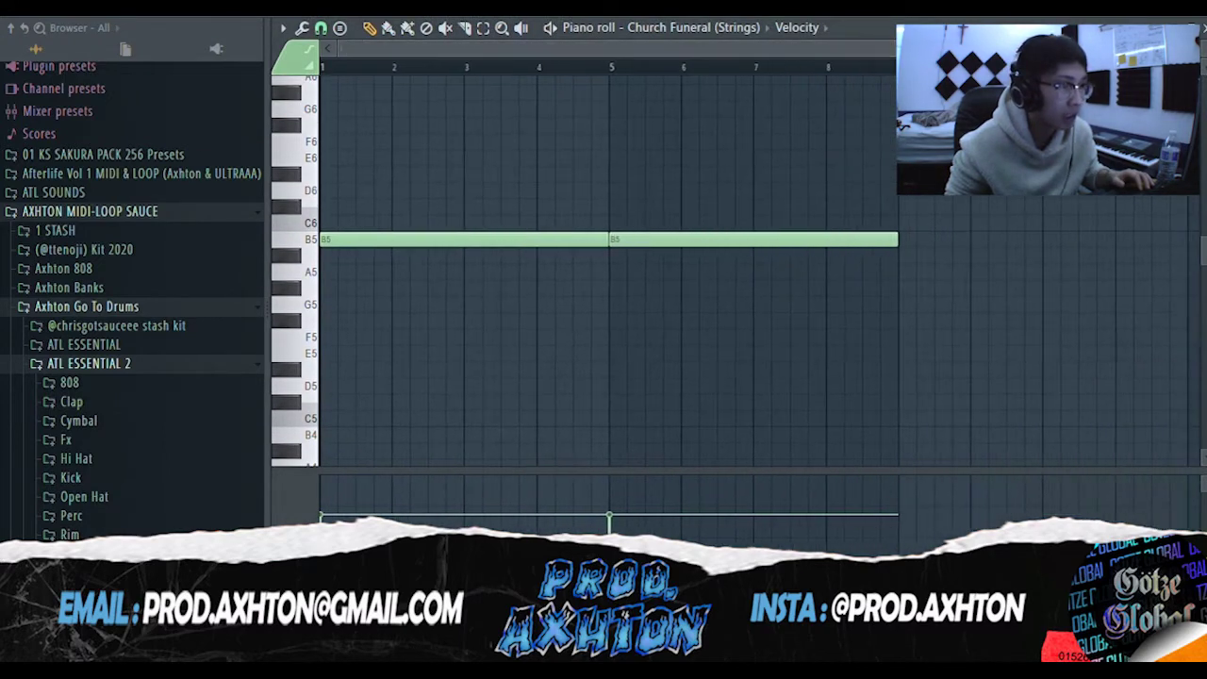
Look up the SQ Strings preset in the Purity instrument's preset list for the Church Funeral (Strings) channel.
{"action": "left_click_drag", "start_coordinate": [574, 36], "coordinate": [563, 21]}
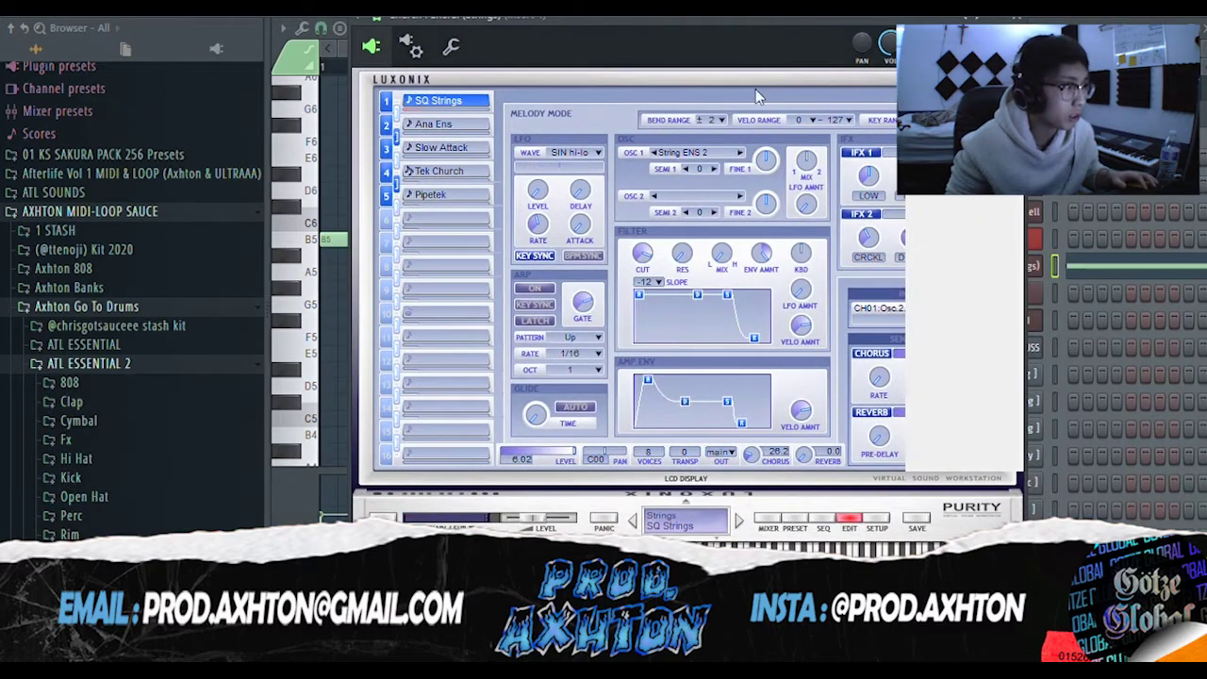
{"action": "left_click", "coordinate": [795, 519]}
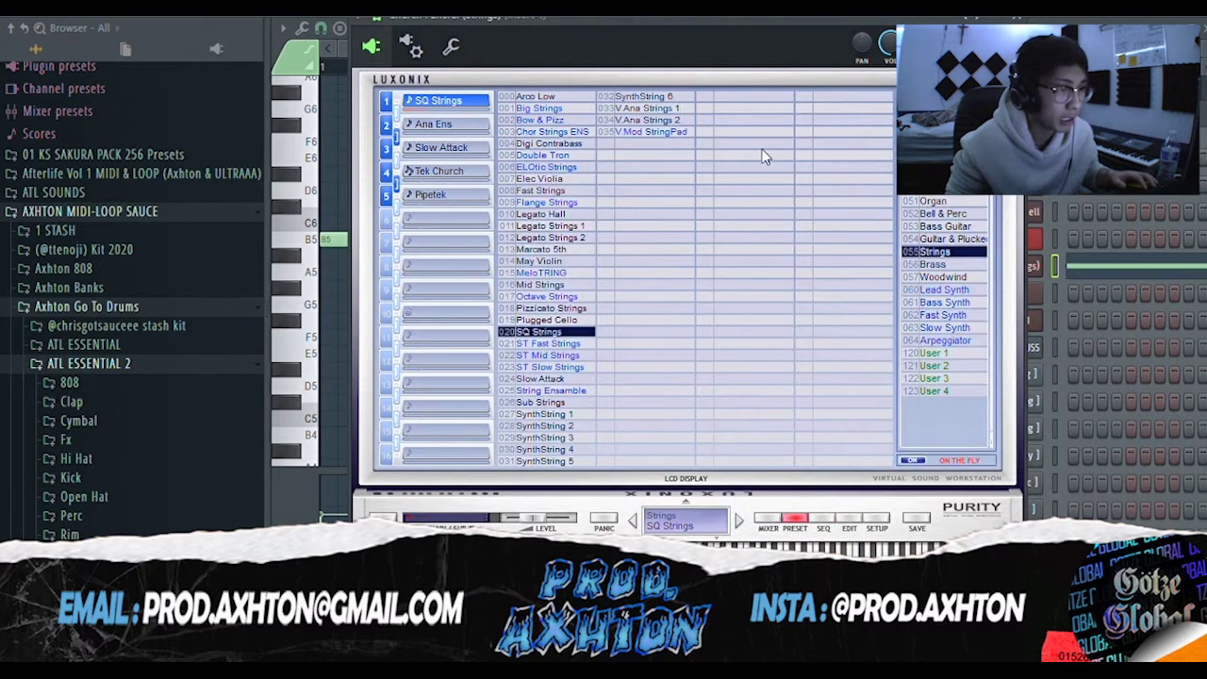
{"action": "left_click_drag", "start_coordinate": [693, 37], "coordinate": [744, 35]}
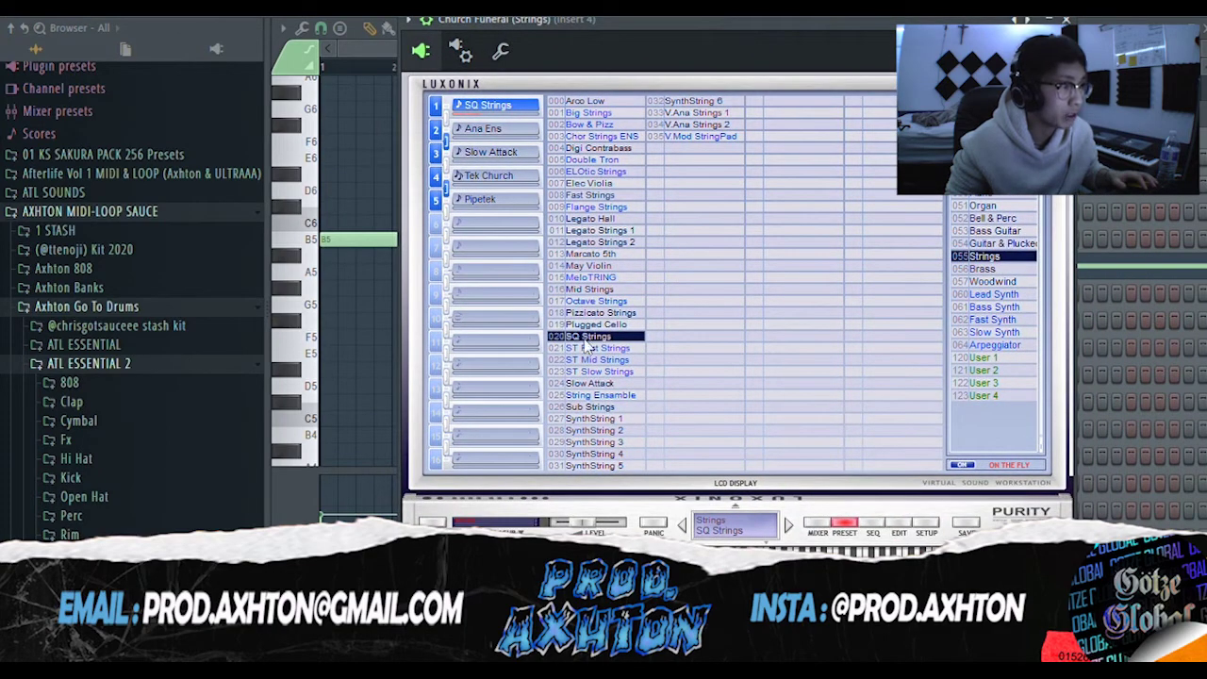
{"action": "left_click_drag", "start_coordinate": [872, 26], "coordinate": [738, 63]}
{"action": "left_click", "coordinate": [912, 56]}
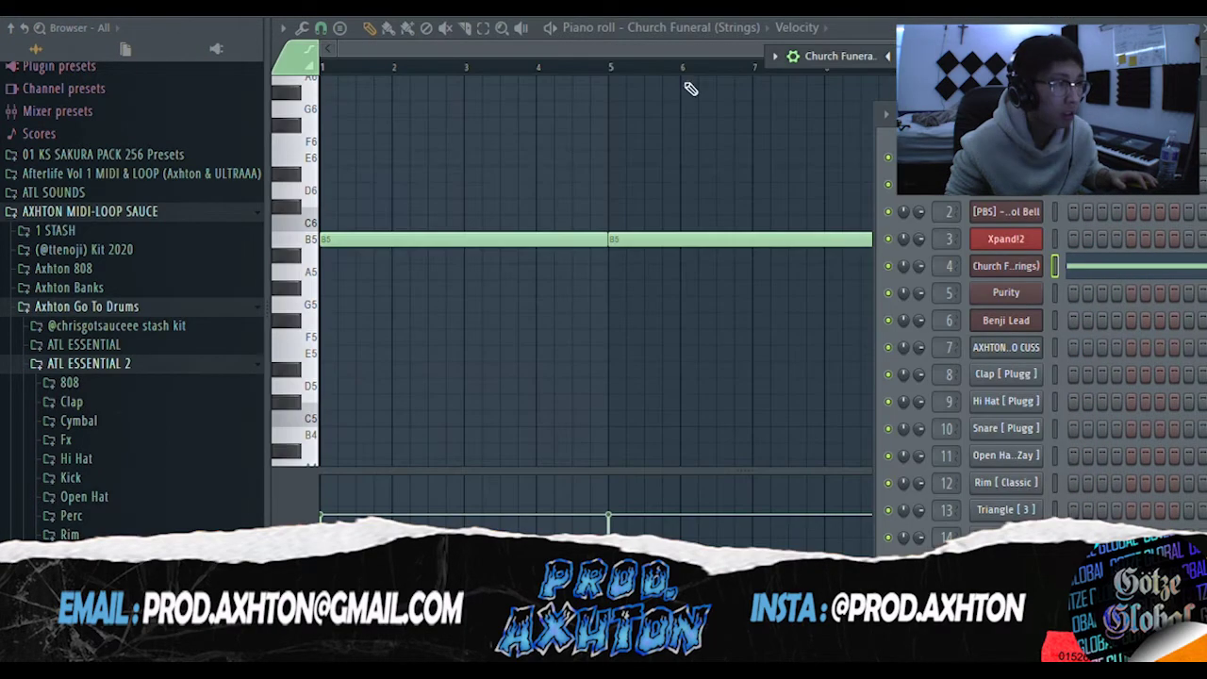
Play back the sustained B5 notes of the Church Funeral (Strings) pattern and stop.
{"action": "key", "text": "space"}
{"action": "left_click", "coordinate": [418, 45]}
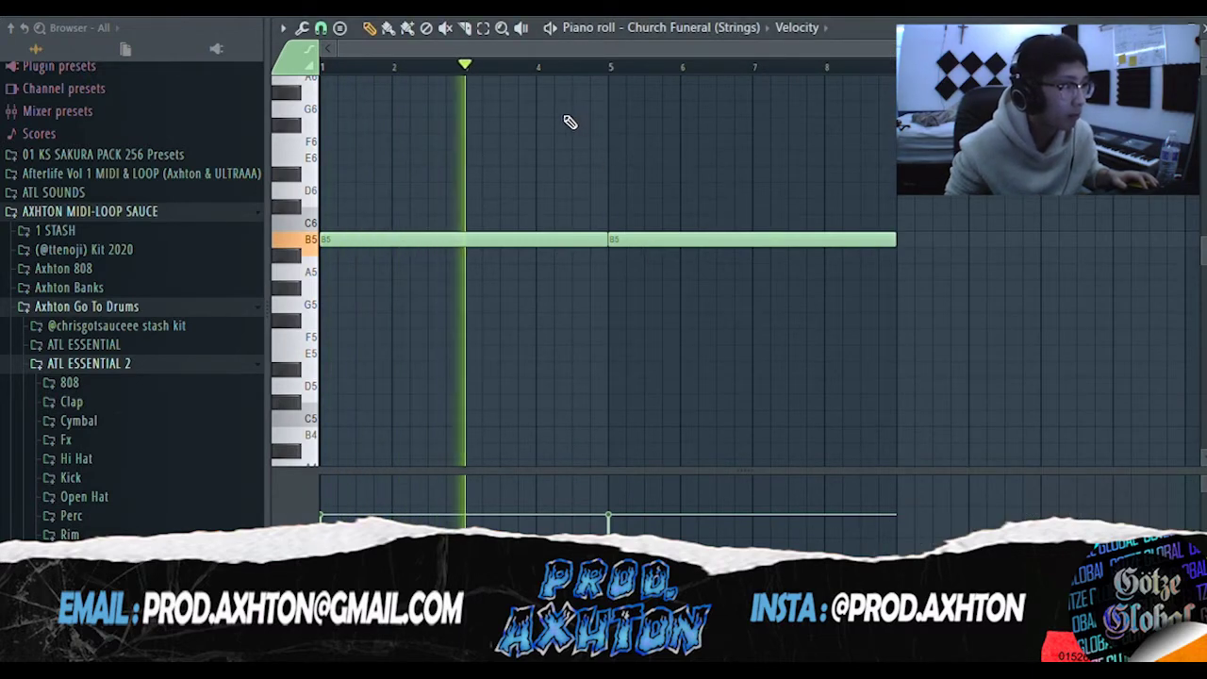
{"action": "key", "text": "space"}
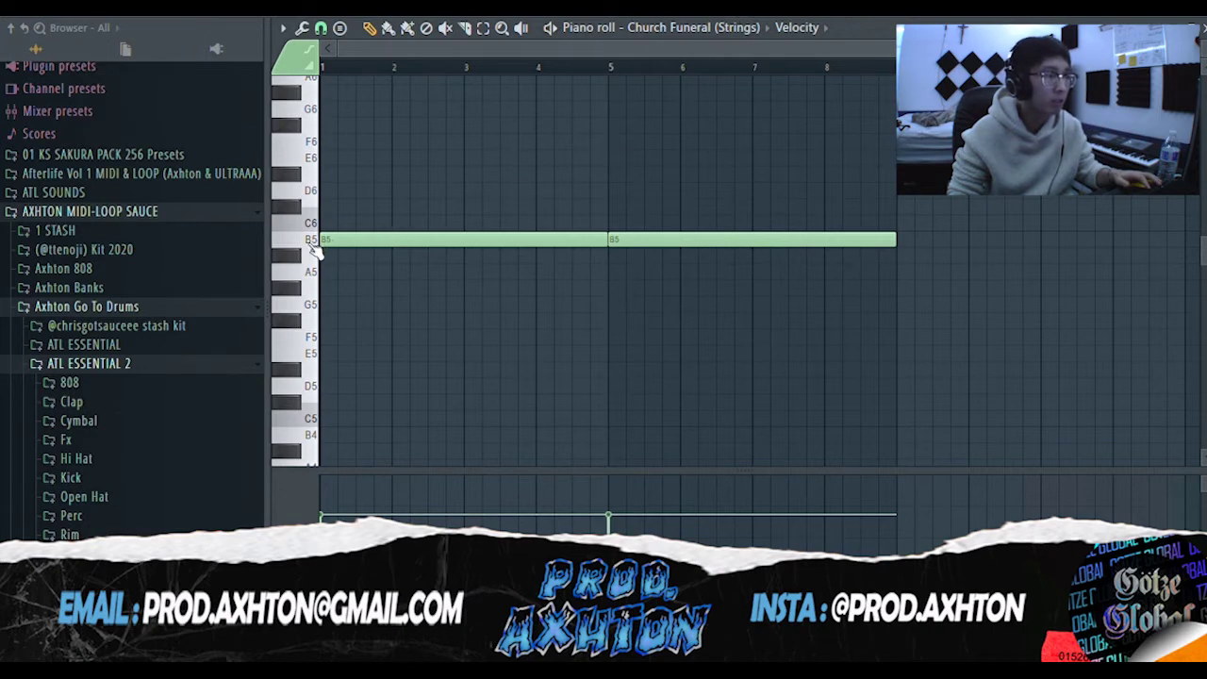
Open the Purity #2 pattern from Track 1 in the piano roll to review its chord notes.
{"action": "key", "text": "F5"}
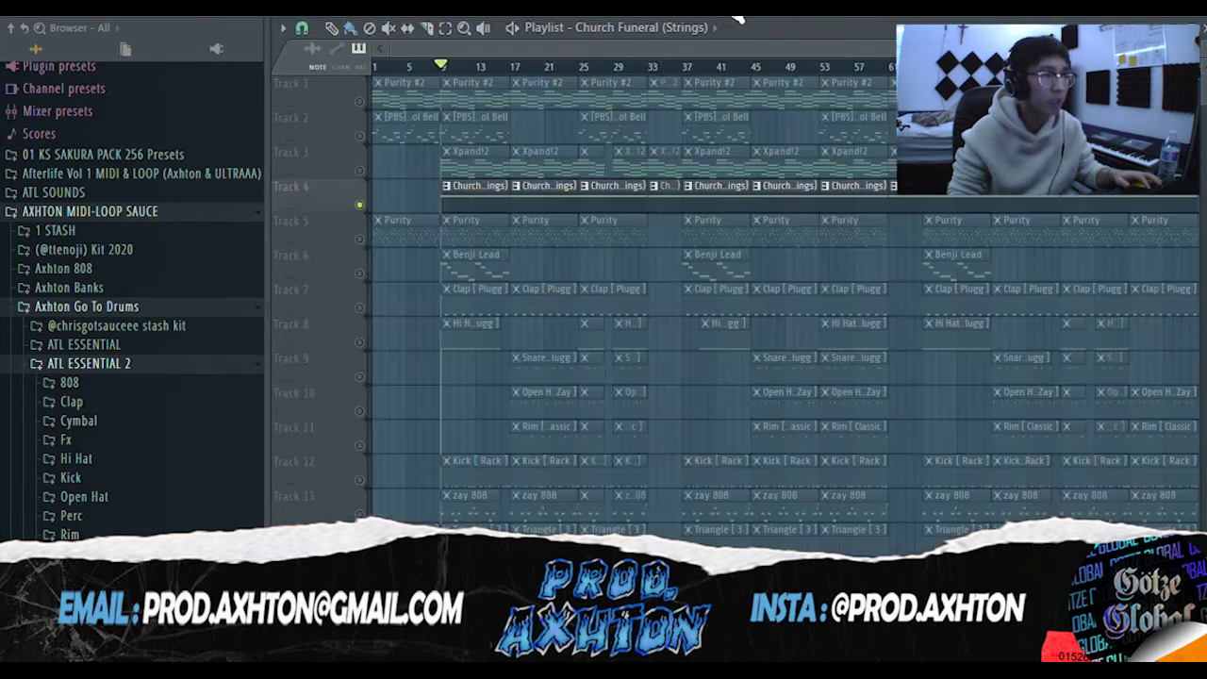
{"action": "double_click", "coordinate": [390, 105]}
{"action": "left_click_drag", "start_coordinate": [541, 52], "coordinate": [462, 52]}
{"action": "scroll", "coordinate": [401, 202], "scroll_direction": "down", "scroll_amount": 3}
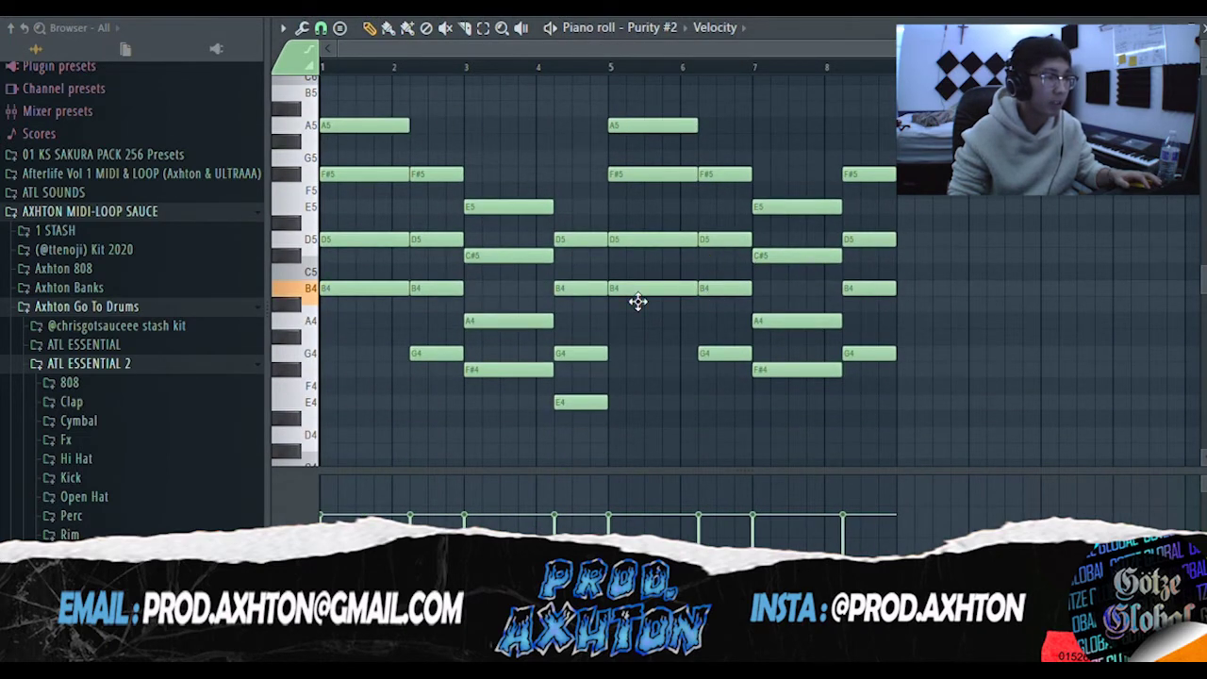
View the 12-String Guitar preset on the Purity channel and play back that channel's pattern in the piano roll.
{"action": "left_click", "coordinate": [743, 13]}
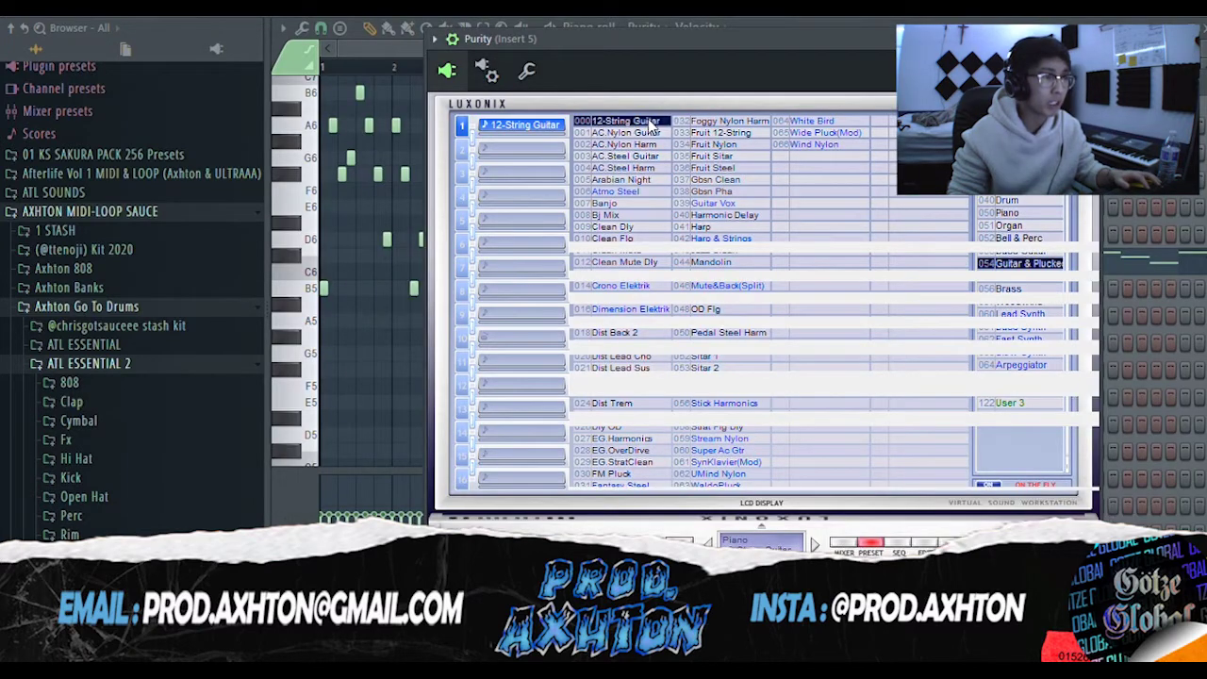
{"action": "left_click_drag", "start_coordinate": [714, 46], "coordinate": [1206, 101]}
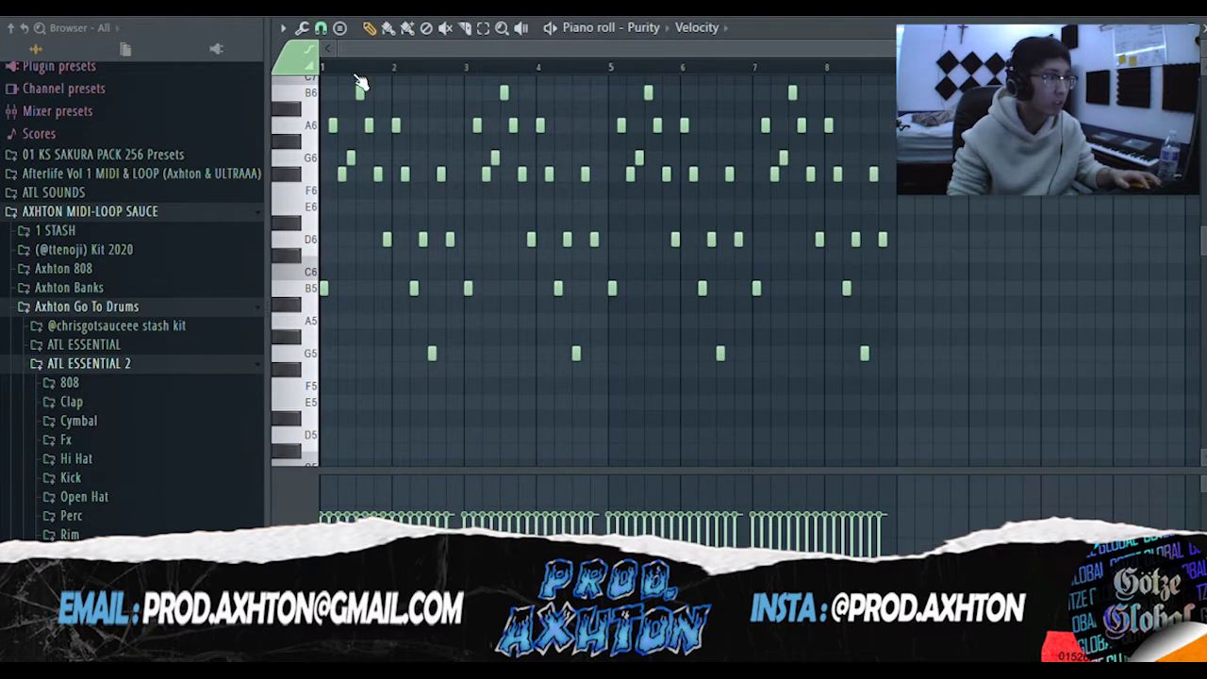
{"action": "key", "text": "space"}
{"action": "scroll", "coordinate": [385, 262], "scroll_direction": "up", "scroll_amount": 4}
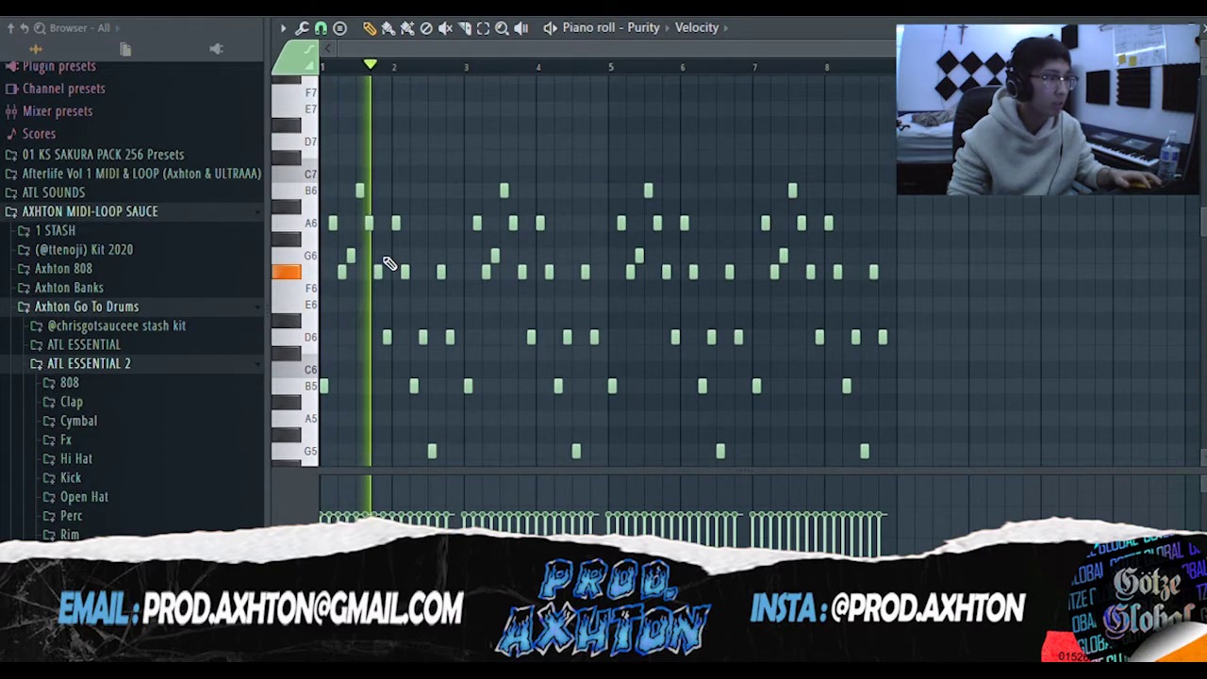
{"action": "scroll", "coordinate": [400, 252], "scroll_direction": "down", "scroll_amount": 2}
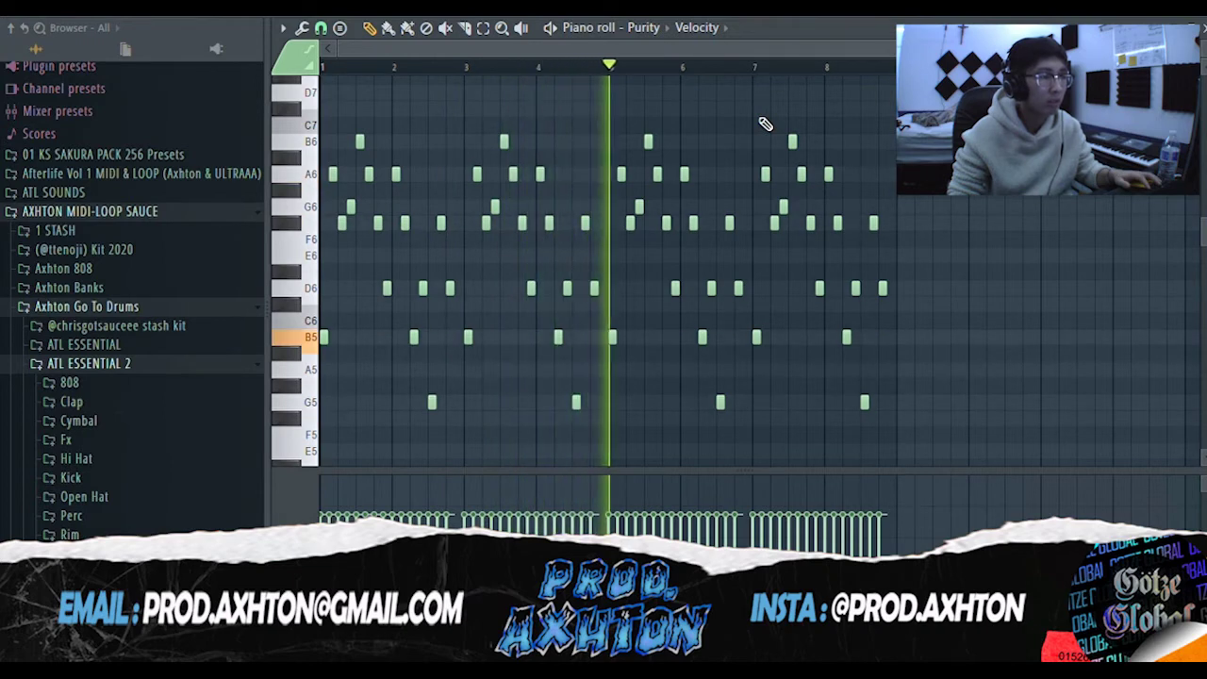
{"action": "key", "text": "space"}
Examine the Fruity parametric EQ 2 and the Gross Beat 1/2 Speed setting on mixer Insert 5.
{"action": "key", "text": "F9"}
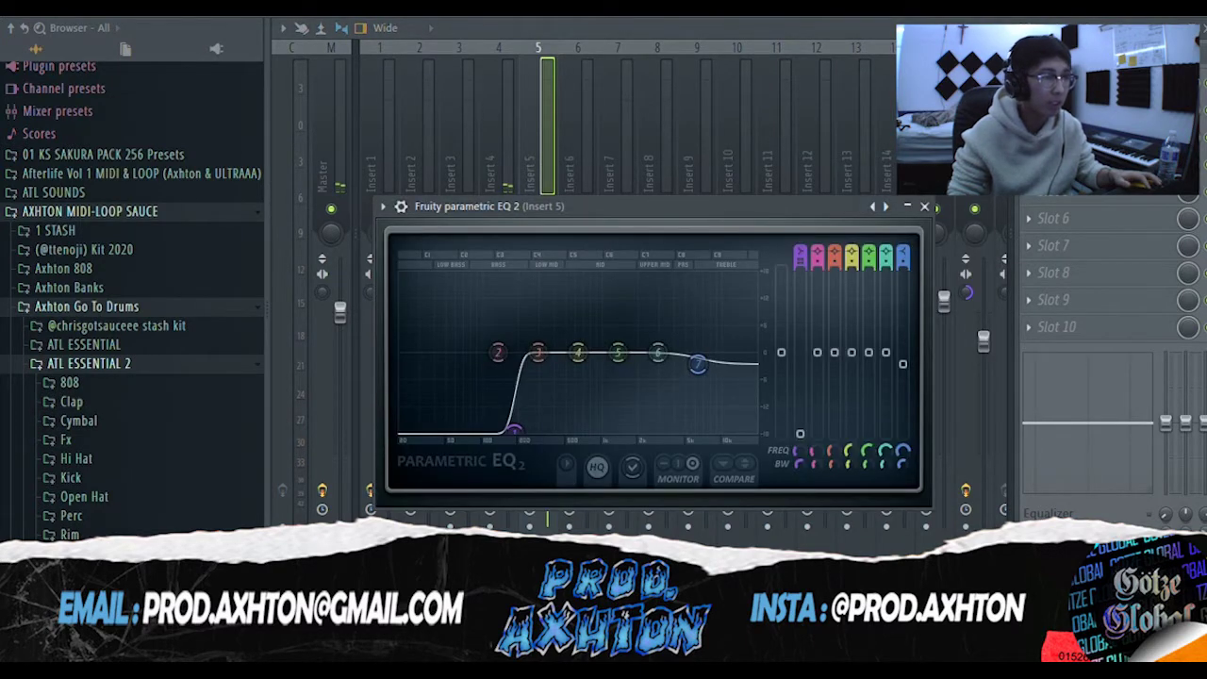
{"action": "left_click_drag", "start_coordinate": [842, 239], "coordinate": [679, 120]}
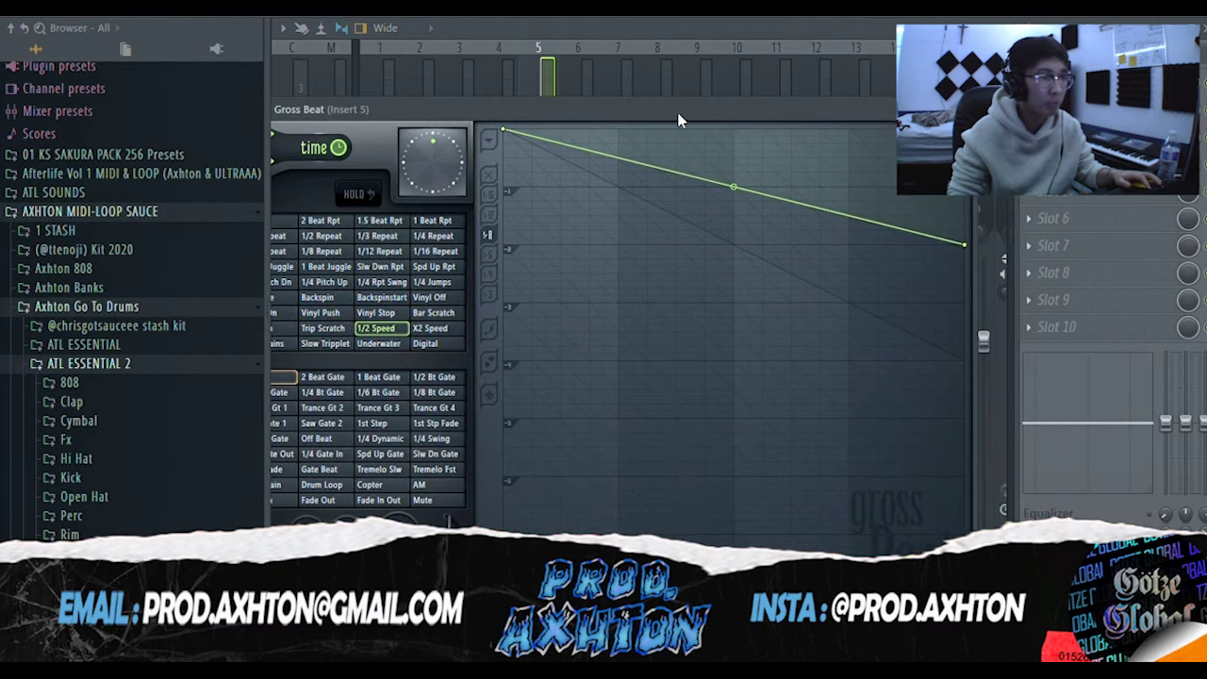
{"action": "left_click_drag", "start_coordinate": [775, 114], "coordinate": [837, 87]}
{"action": "left_click_drag", "start_coordinate": [964, 86], "coordinate": [868, 112]}
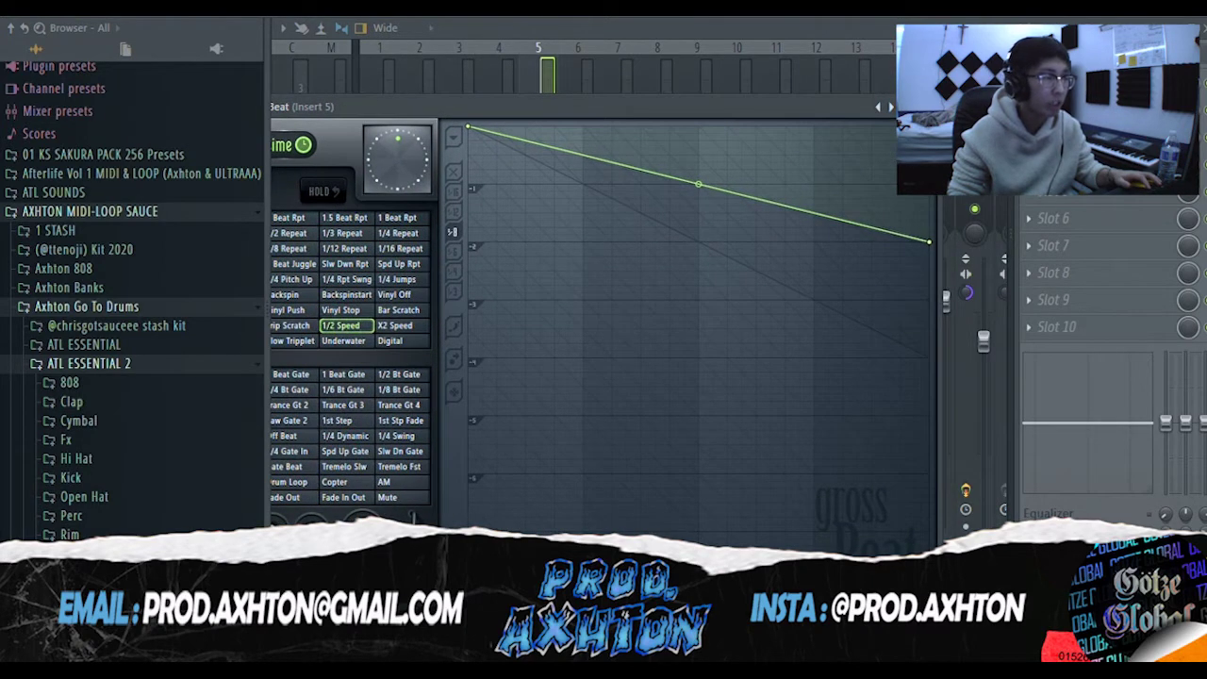
{"action": "left_click_drag", "start_coordinate": [791, 111], "coordinate": [825, 102]}
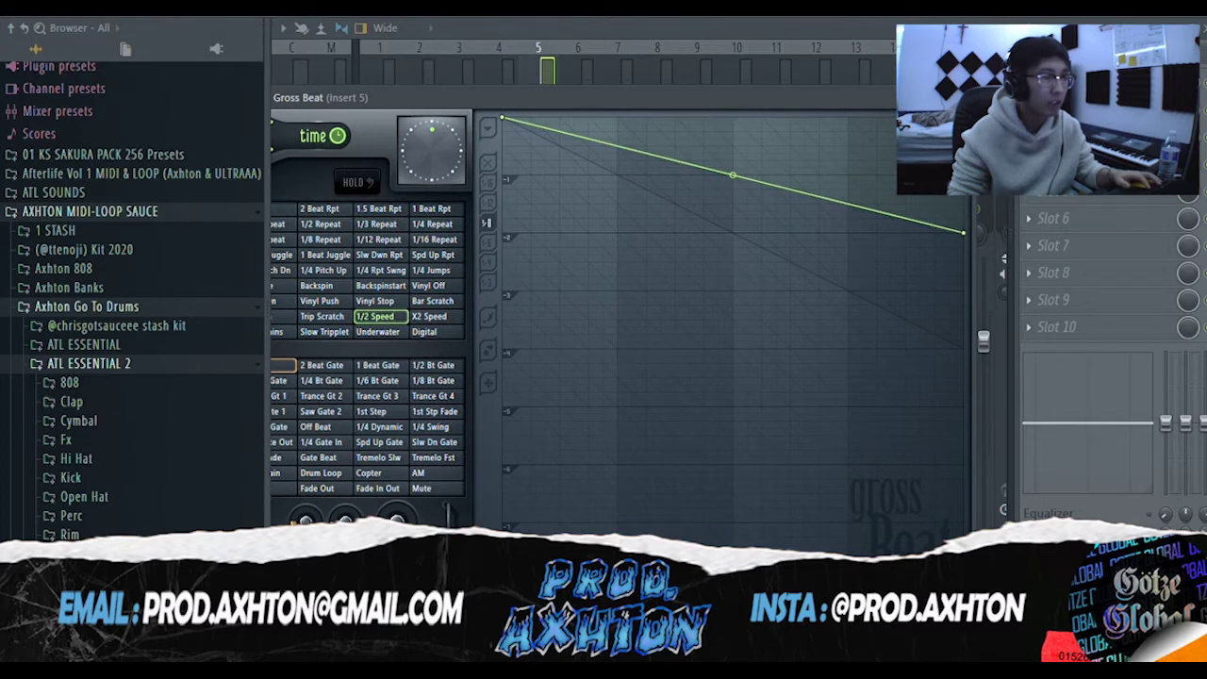
{"action": "key", "text": "Escape"}
Open the Benji Lead pattern in the piano roll and play back its melody.
{"action": "left_click", "coordinate": [745, 15]}
{"action": "double_click", "coordinate": [550, 245]}
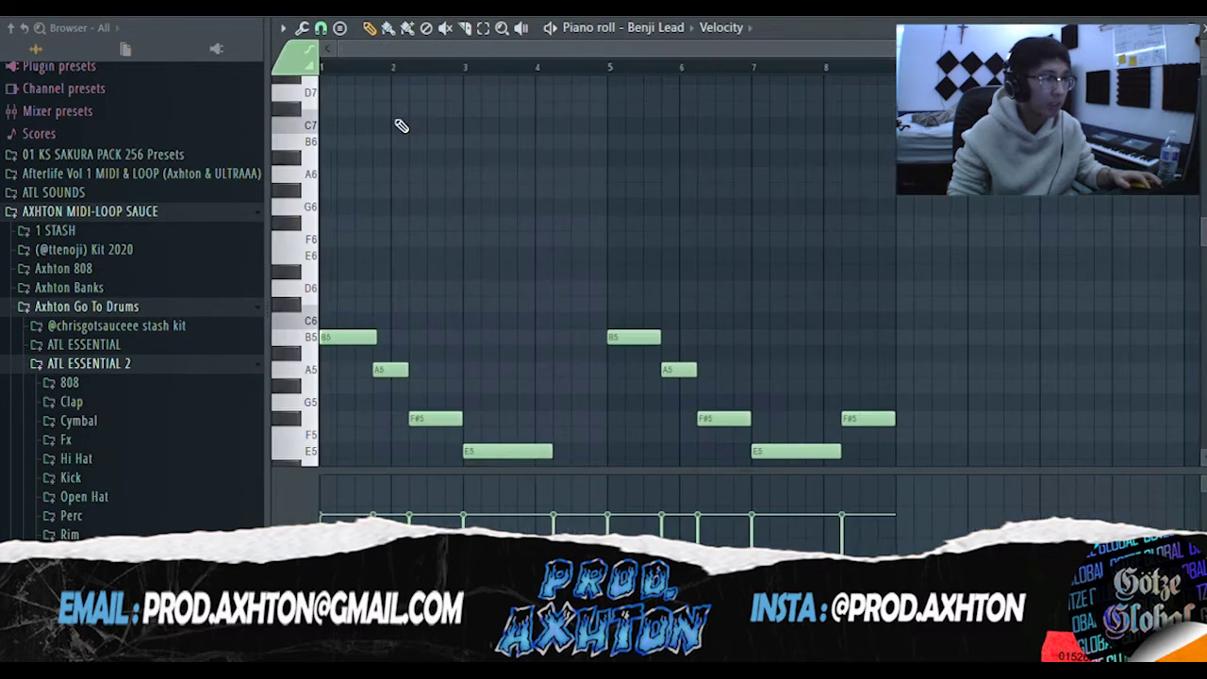
{"action": "scroll", "coordinate": [611, 205], "scroll_direction": "down", "scroll_amount": 2}
{"action": "scroll", "coordinate": [611, 205], "scroll_direction": "down", "scroll_amount": 1}
{"action": "left_click", "coordinate": [817, 15]}
{"action": "left_click", "coordinate": [886, 288]}
{"action": "left_click_drag", "start_coordinate": [871, 484], "coordinate": [573, 148]}
{"action": "key", "text": "F7"}
{"action": "scroll", "coordinate": [449, 179], "scroll_direction": "down", "scroll_amount": 1}
{"action": "key", "text": "space"}
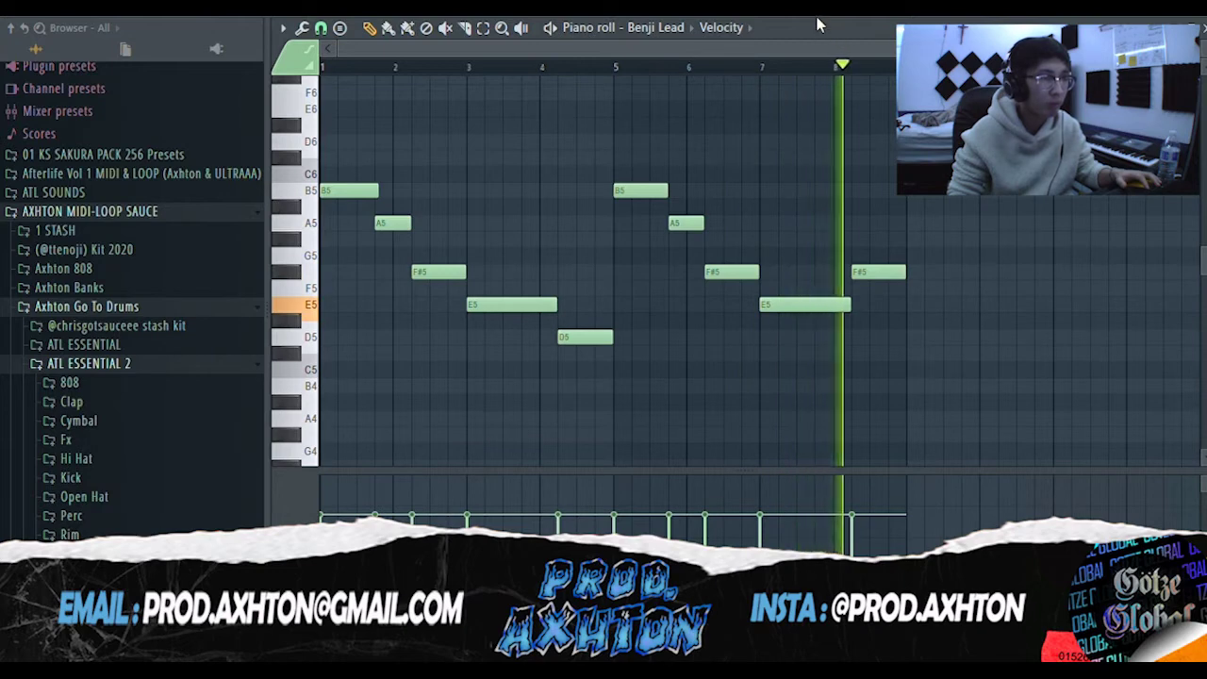
{"action": "key", "text": "space"}
Examine the effects on mixer Insert 6, including Fruity Flanger, Fruity Flangus, Fruity Reeverb 2 and Fruity Phaser.
{"action": "left_click_drag", "start_coordinate": [580, 165], "coordinate": [660, 264]}
{"action": "key", "text": "F9"}
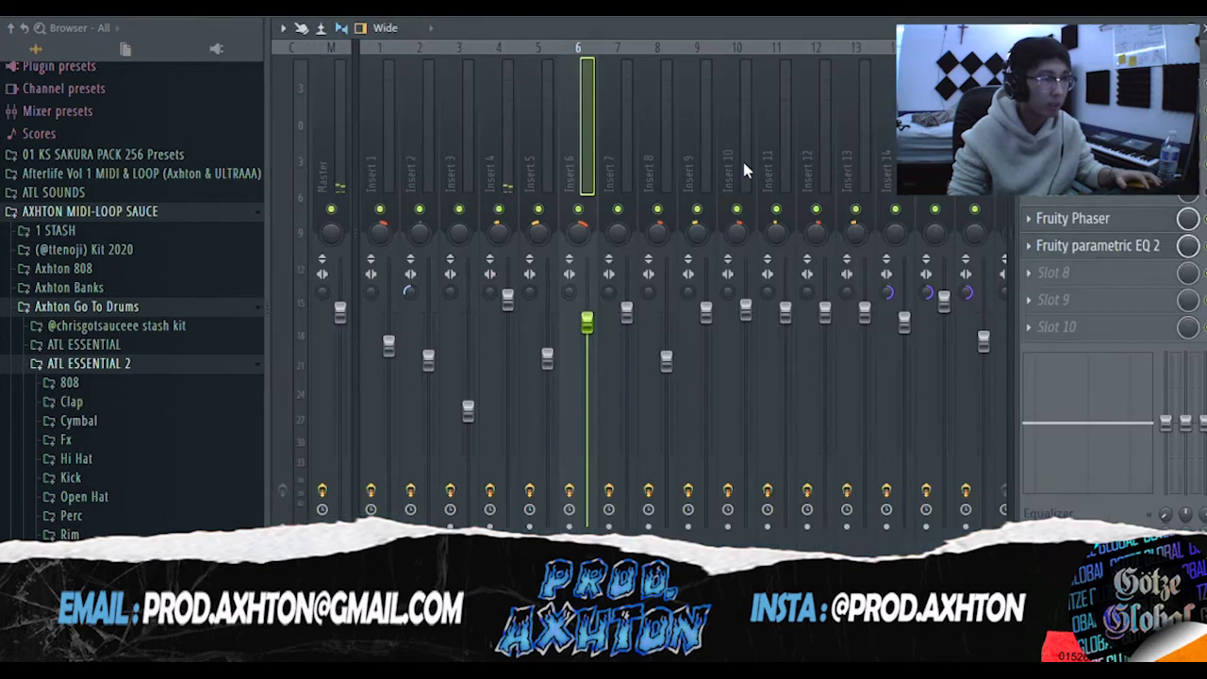
{"action": "left_click", "coordinate": [601, 119]}
{"action": "left_click", "coordinate": [580, 126]}
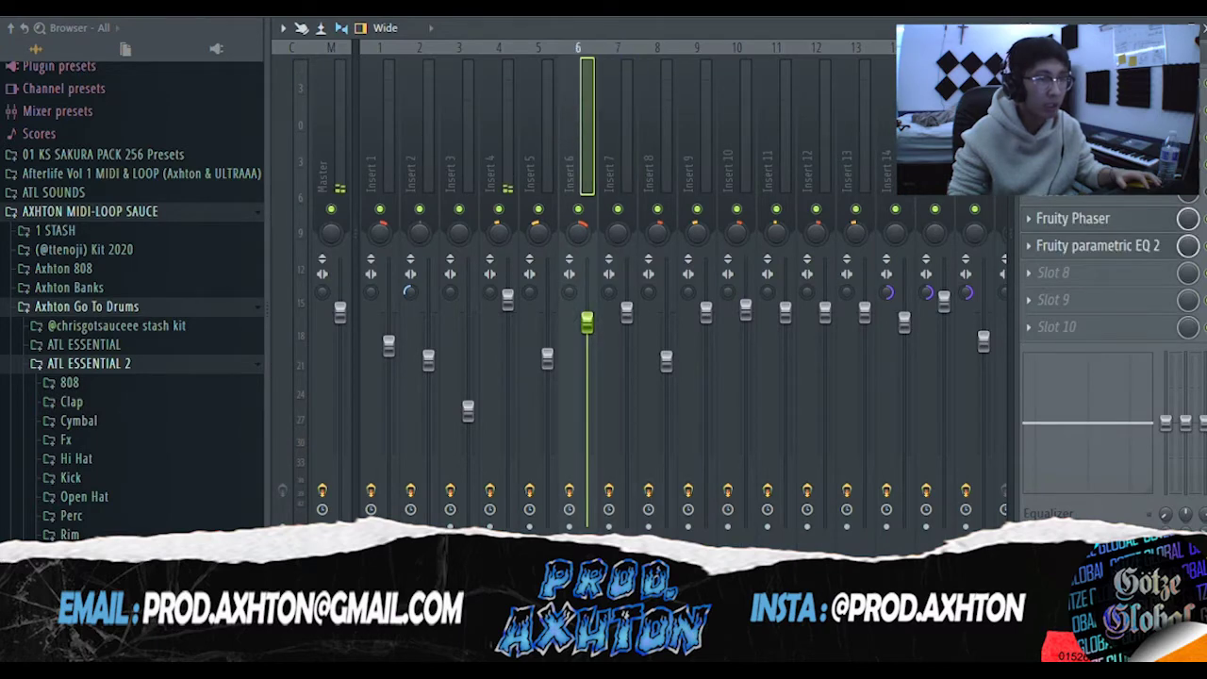
{"action": "left_click", "coordinate": [1096, 245]}
{"action": "left_click", "coordinate": [1097, 191]}
{"action": "left_click", "coordinate": [1096, 190]}
{"action": "left_click", "coordinate": [1096, 191]}
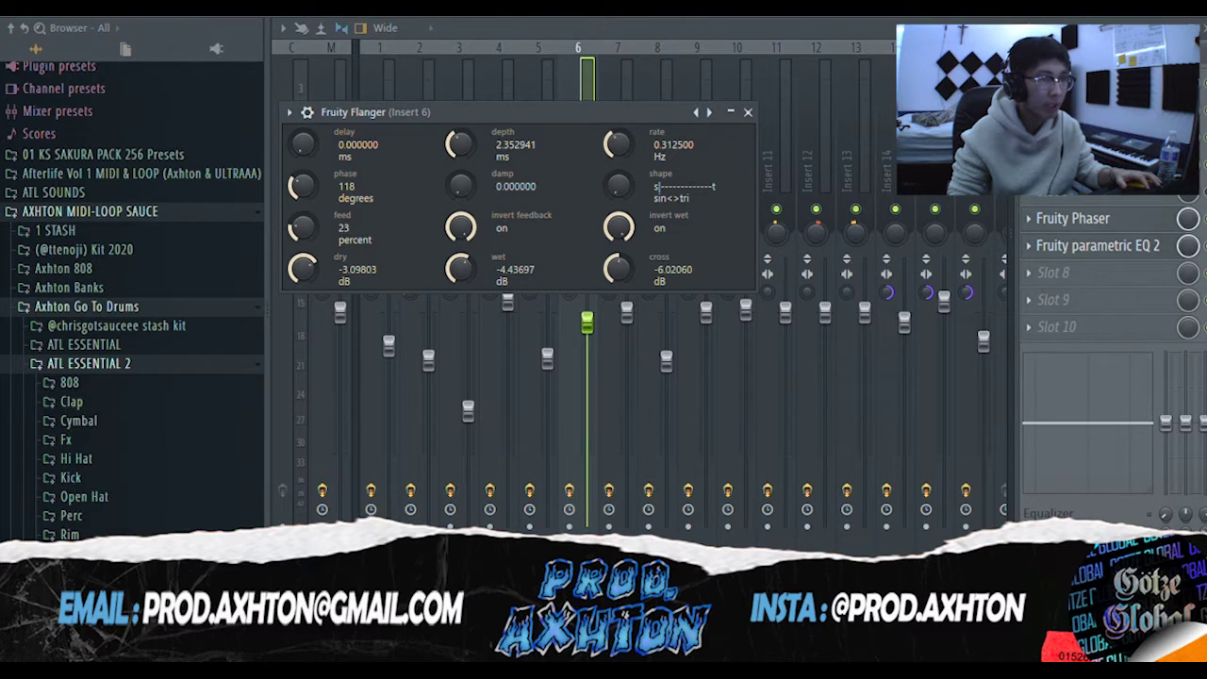
{"action": "left_click", "coordinate": [1096, 190]}
{"action": "left_click", "coordinate": [1096, 163]}
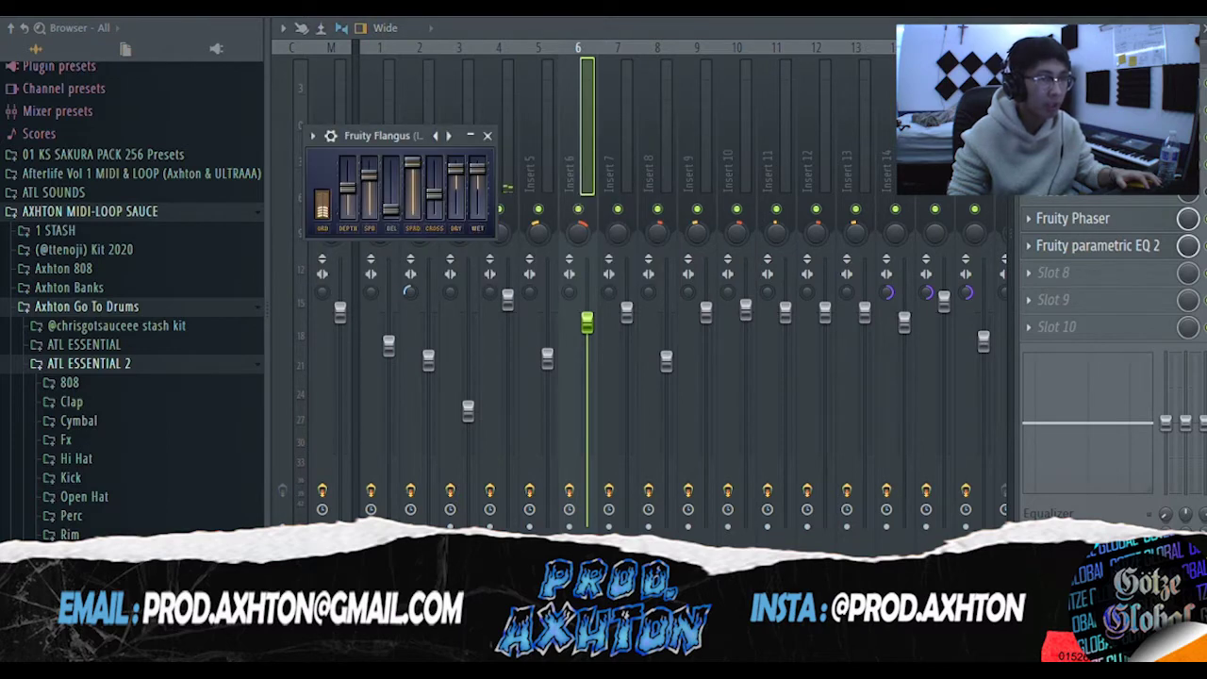
{"action": "left_click", "coordinate": [1096, 136]}
{"action": "left_click", "coordinate": [1096, 136]}
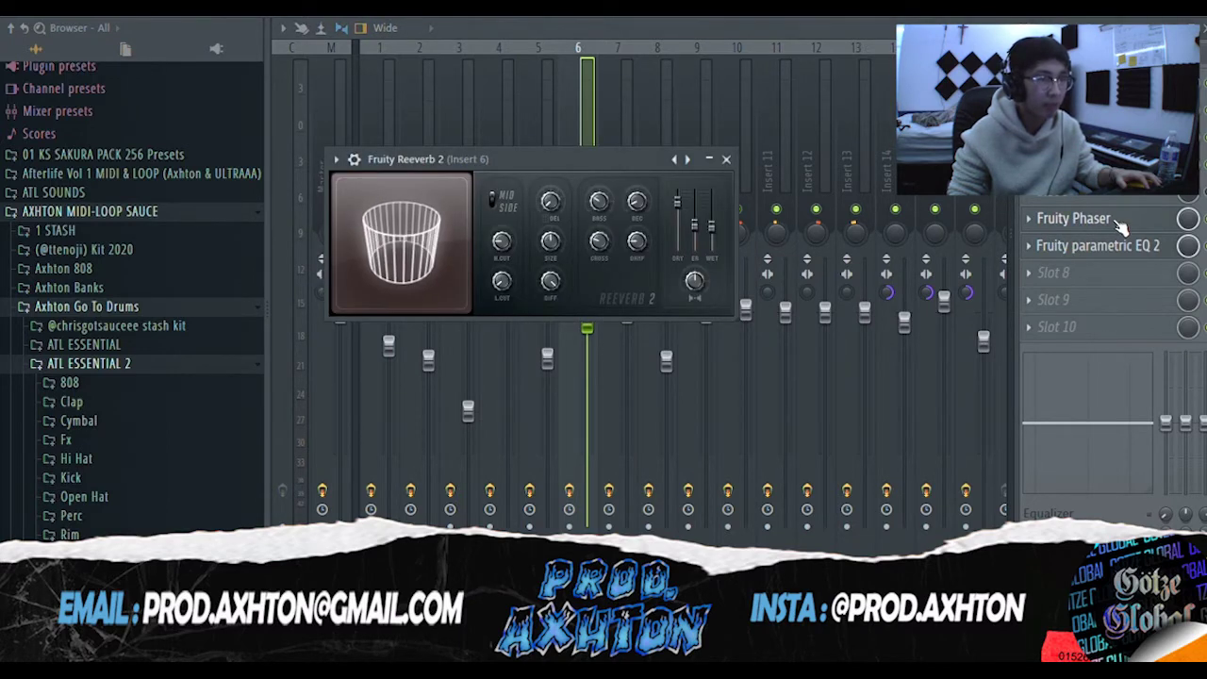
{"action": "left_click", "coordinate": [1118, 224]}
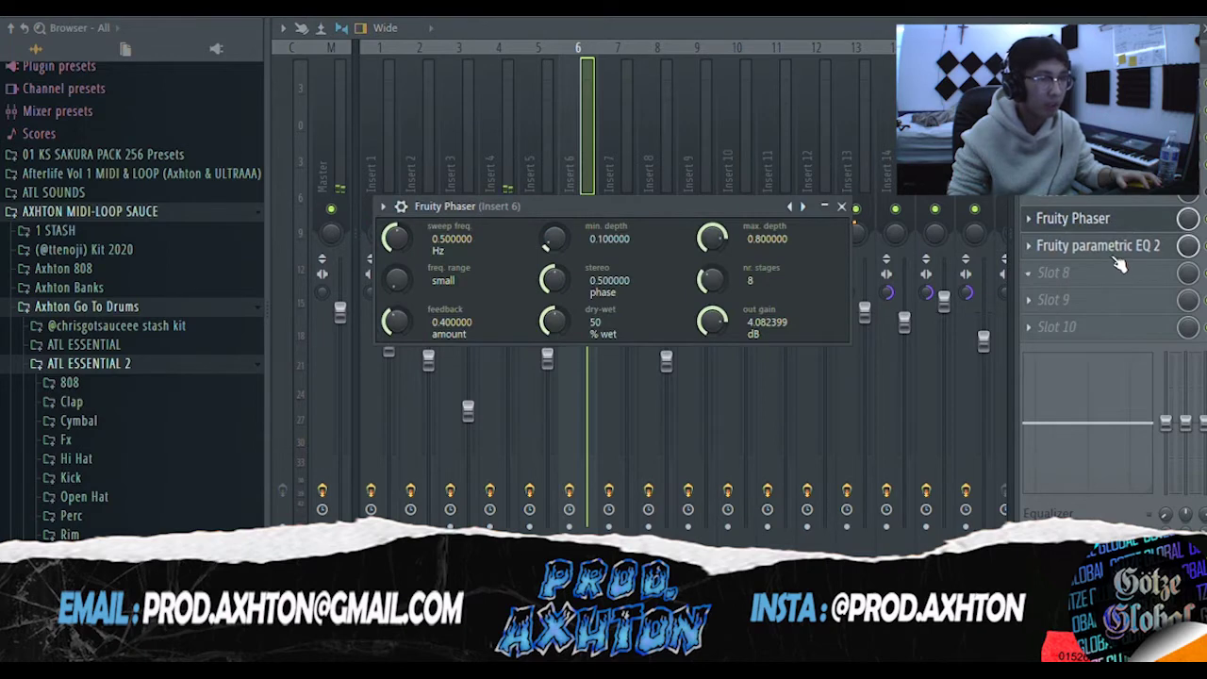
View the Fruity parametric EQ 2 on mixer Insert 6 and return to the playlist.
{"action": "left_click", "coordinate": [1114, 251]}
{"action": "left_click", "coordinate": [883, 183]}
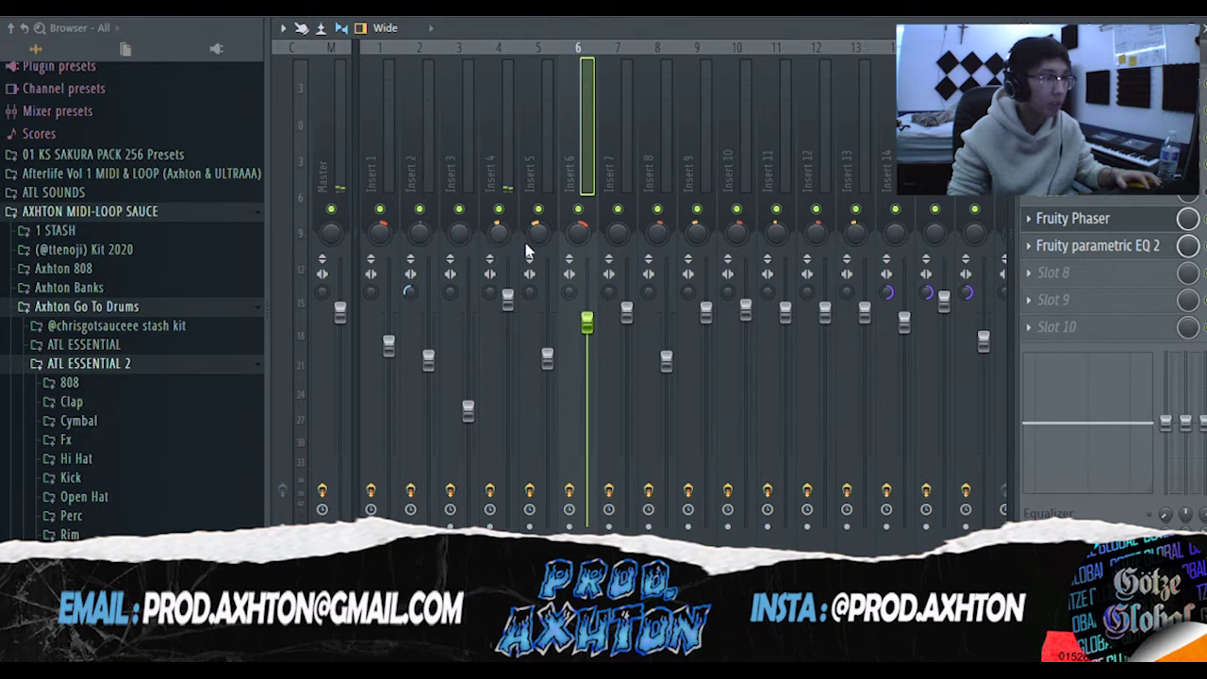
{"action": "key", "text": "F5"}
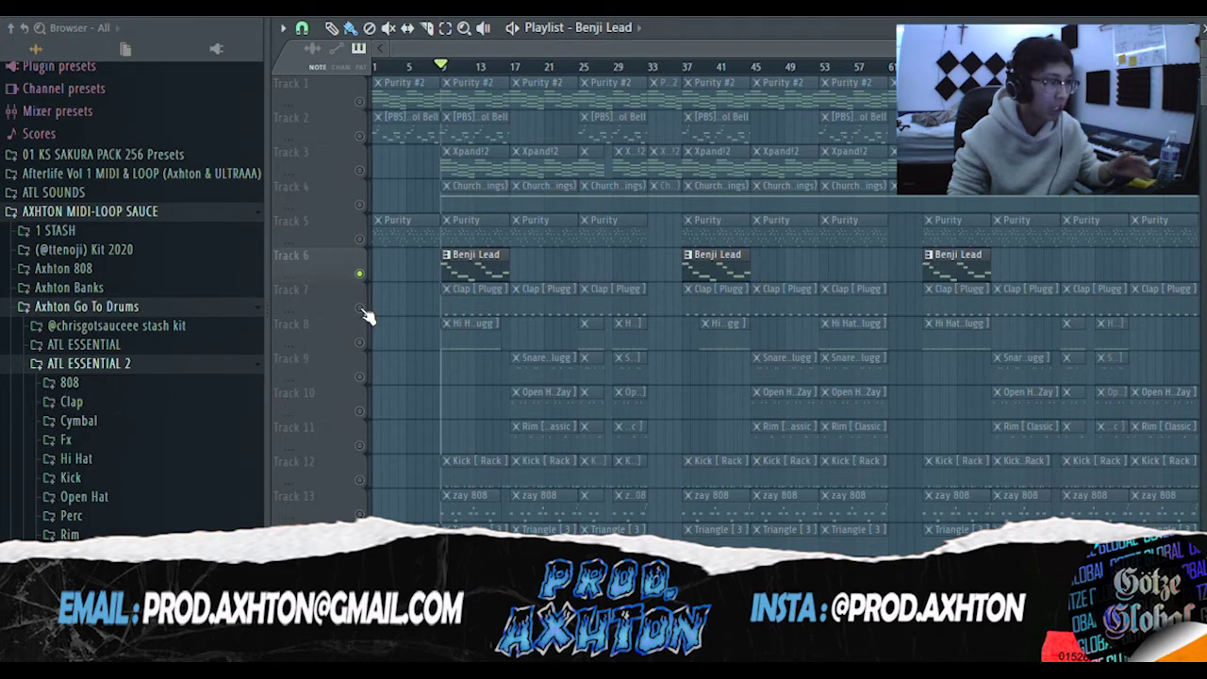
Unmute playlist tracks 1 to 5 alongside the Benji Lead track and play all the melodic tracks together.
{"action": "left_click", "coordinate": [359, 239]}
{"action": "left_click", "coordinate": [359, 205]}
{"action": "left_click", "coordinate": [360, 170]}
{"action": "left_click", "coordinate": [359, 136]}
{"action": "left_click", "coordinate": [359, 135]}
{"action": "left_click", "coordinate": [359, 102]}
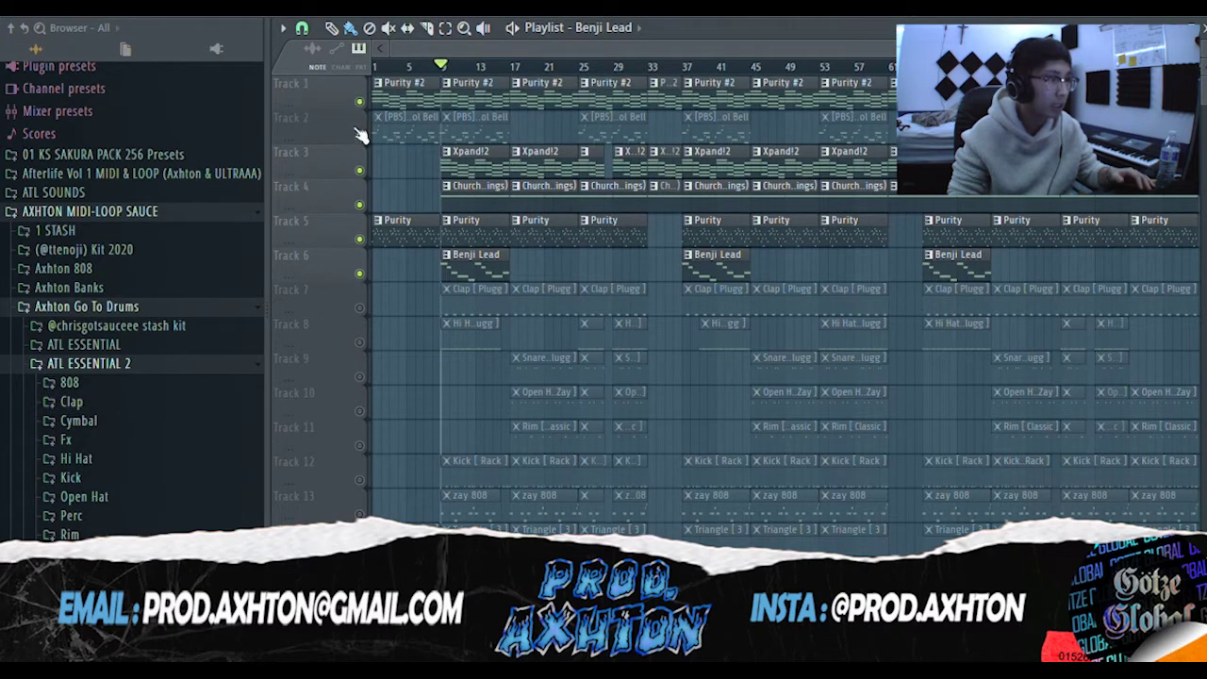
{"action": "left_click", "coordinate": [359, 136]}
{"action": "scroll", "coordinate": [434, 210], "scroll_direction": "down", "scroll_amount": 1}
{"action": "key", "text": "space"}
{"action": "scroll", "coordinate": [410, 264], "scroll_direction": "up", "scroll_amount": 1}
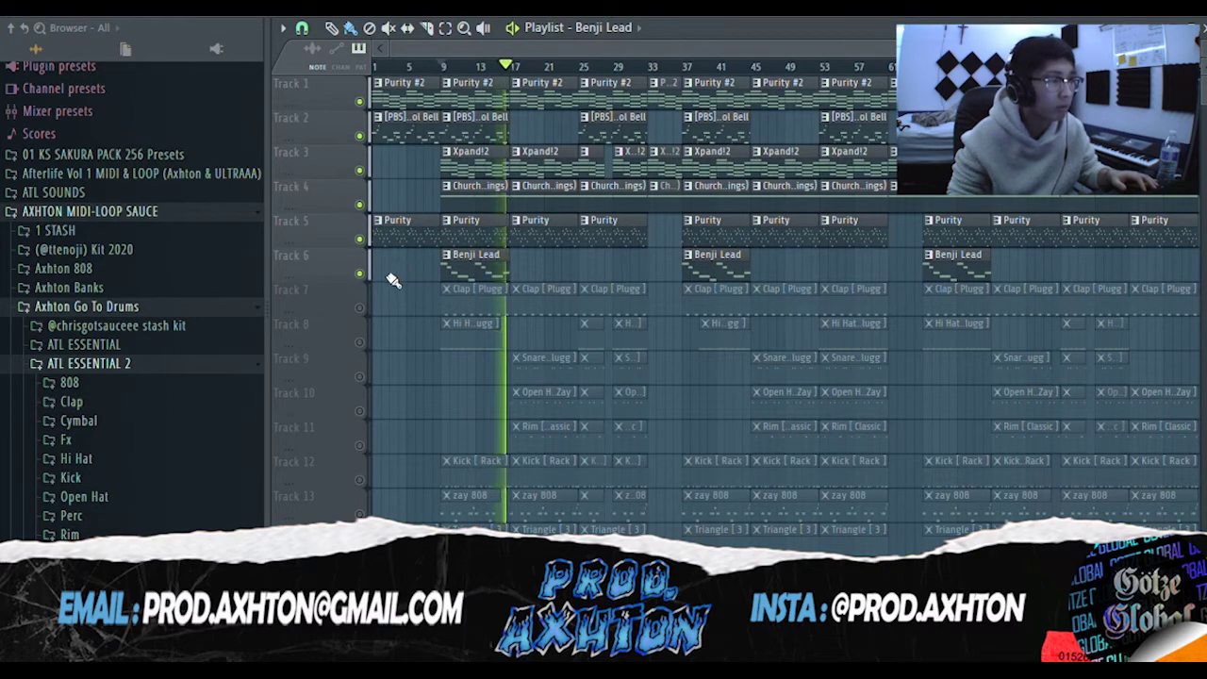
{"action": "key", "text": "space"}
Solo the Clap [ Plugg ] track, review its notes in the piano roll and check the mixer.
{"action": "right_click", "coordinate": [361, 310]}
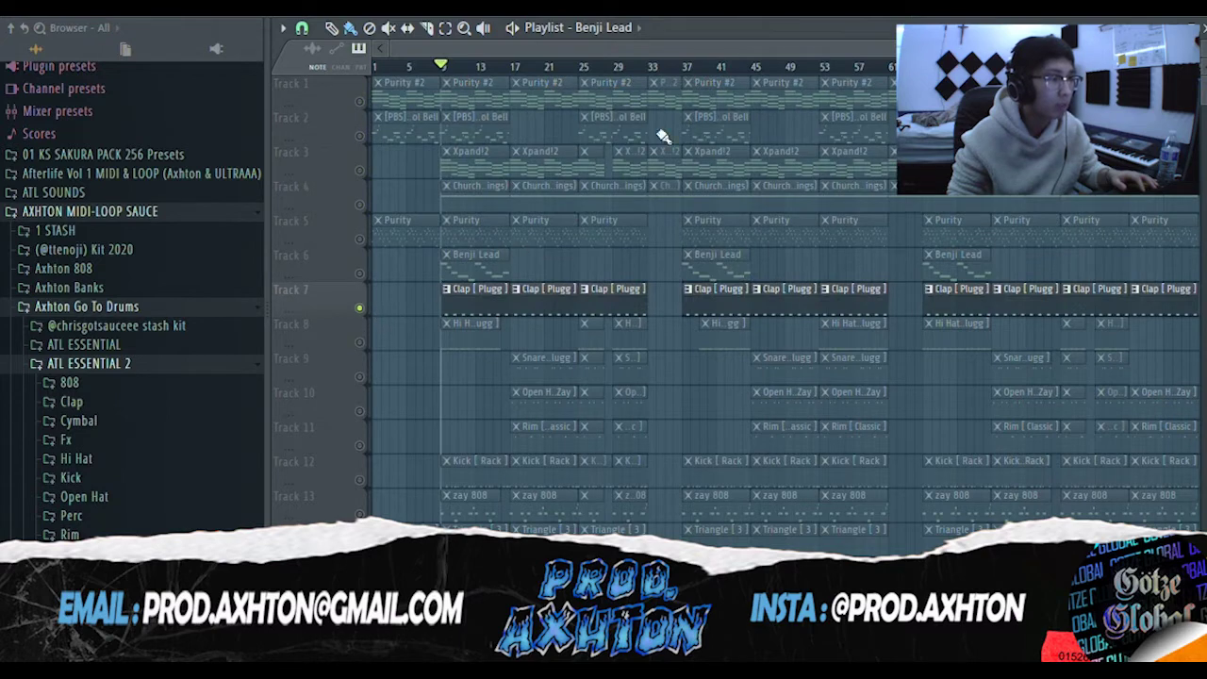
{"action": "left_click", "coordinate": [803, 13]}
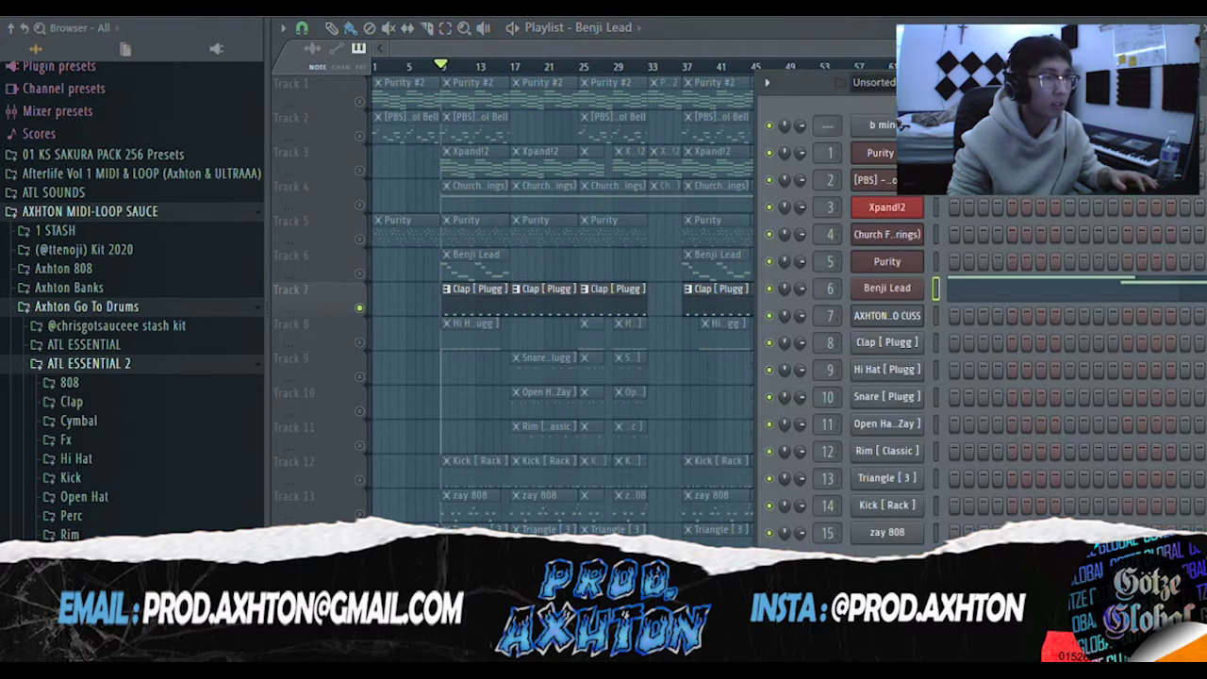
{"action": "left_click_drag", "start_coordinate": [822, 93], "coordinate": [761, 59]}
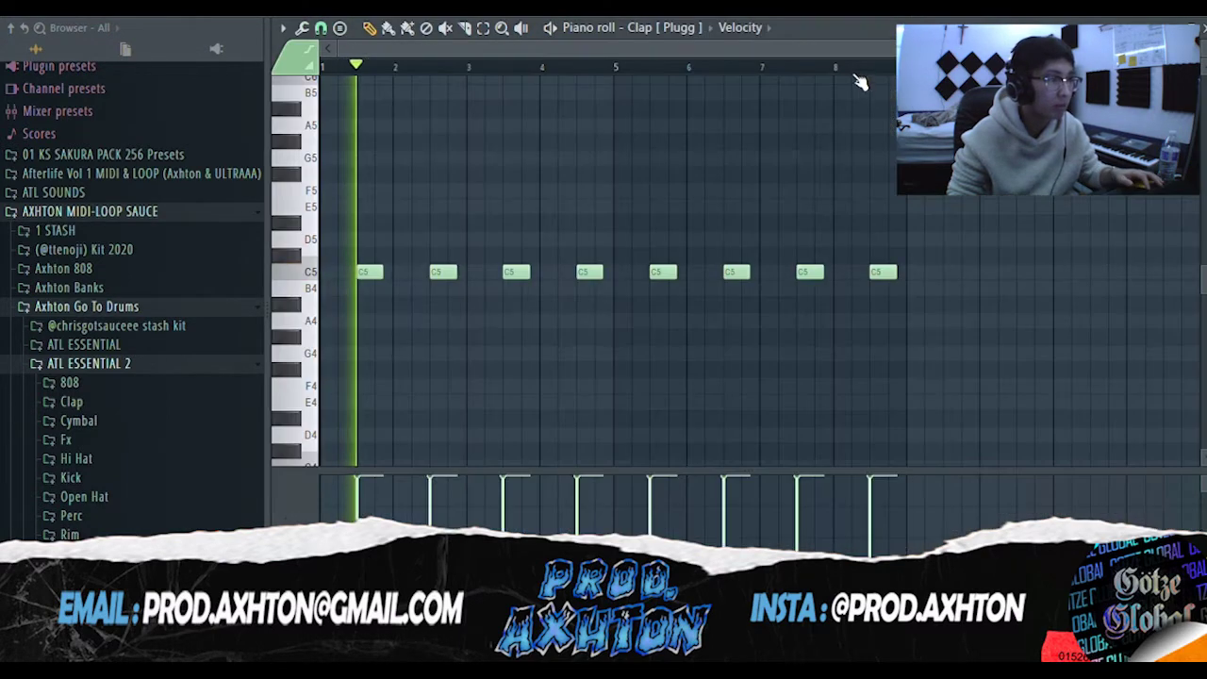
{"action": "left_click", "coordinate": [820, 16]}
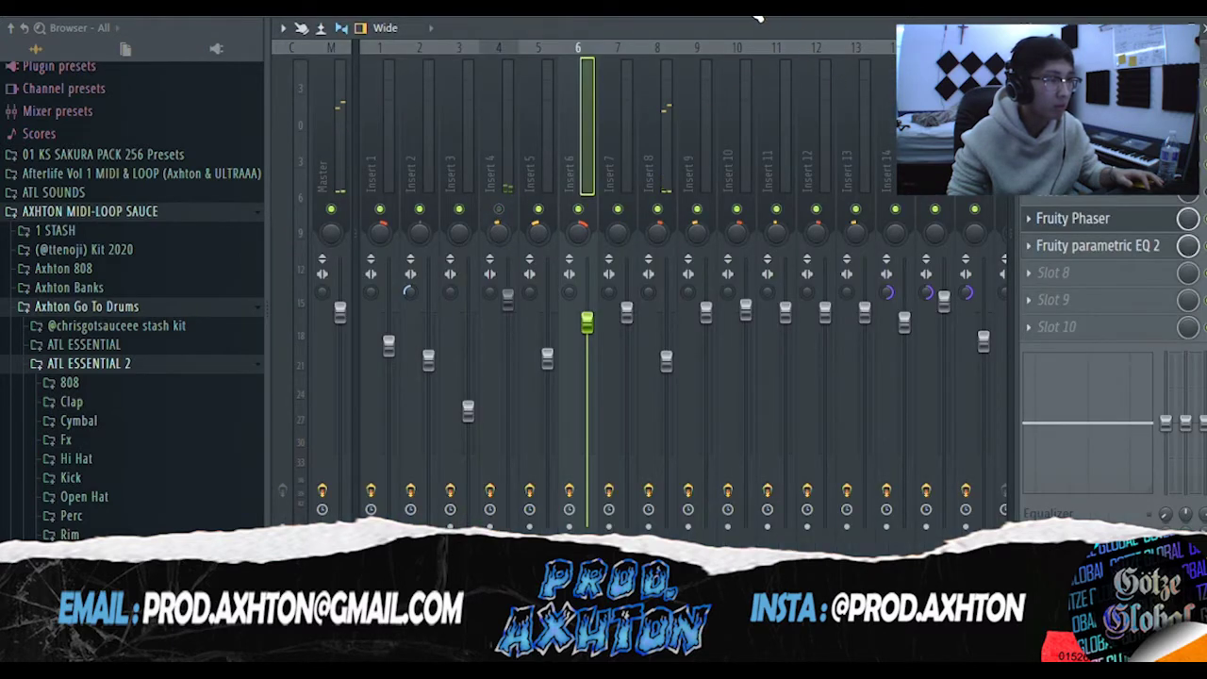
{"action": "left_click", "coordinate": [790, 18]}
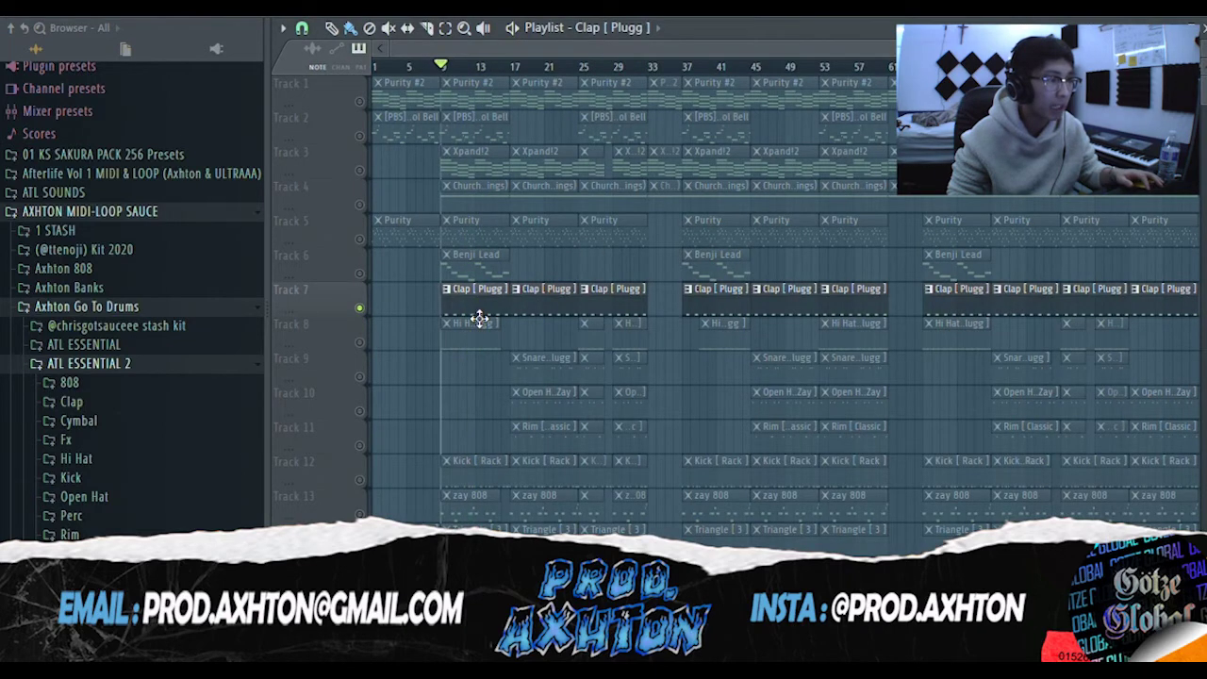
Reopen the Clap [ Plugg ] pattern in the piano roll and view the clap channel's sampler settings.
{"action": "double_click", "coordinate": [479, 315]}
{"action": "left_click", "coordinate": [808, 19]}
{"action": "left_click_drag", "start_coordinate": [649, 52], "coordinate": [458, 51]}
{"action": "left_click", "coordinate": [799, 18]}
{"action": "left_click", "coordinate": [853, 316]}
{"action": "left_click_drag", "start_coordinate": [697, 215], "coordinate": [702, 119]}
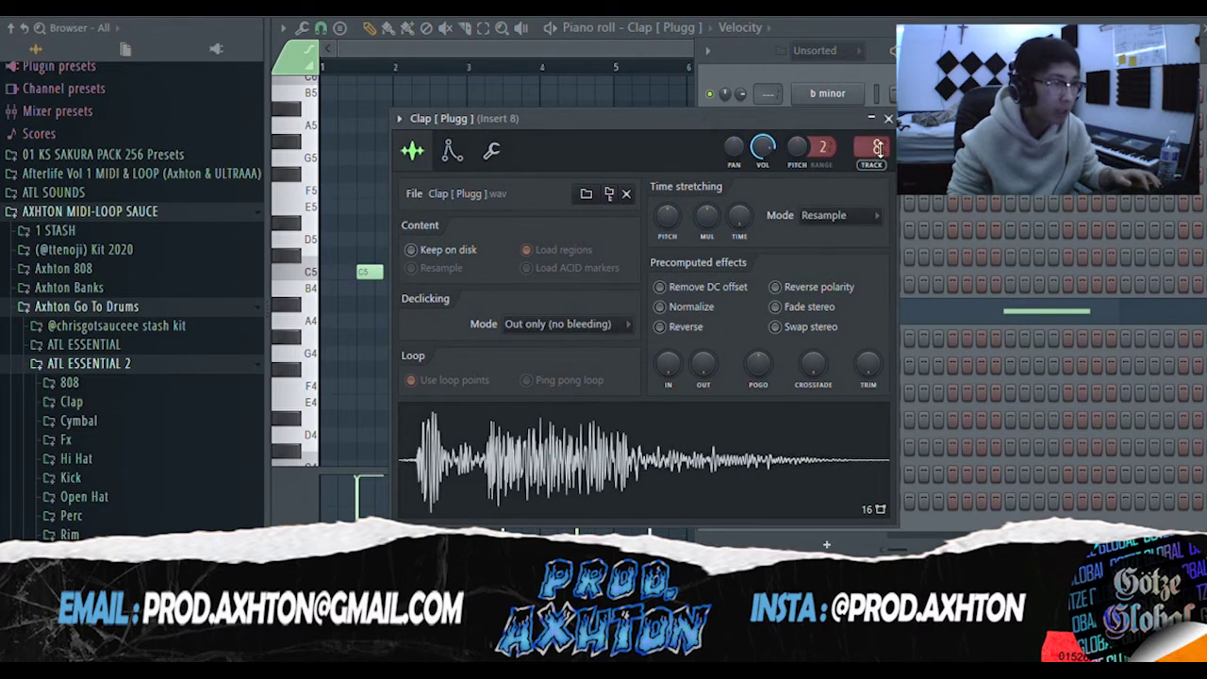
{"action": "left_click", "coordinate": [887, 118]}
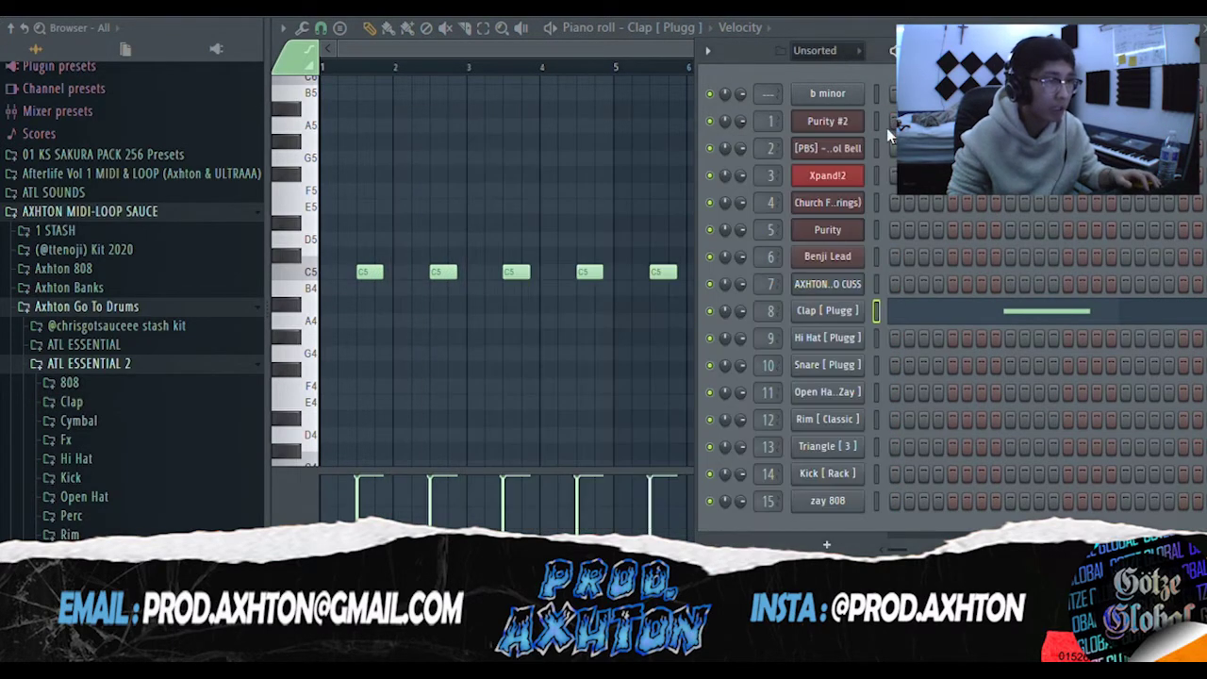
Solo the Hi Hat [ Plugg ] track and play back its pattern from the start in the piano roll.
{"action": "key", "text": "F5"}
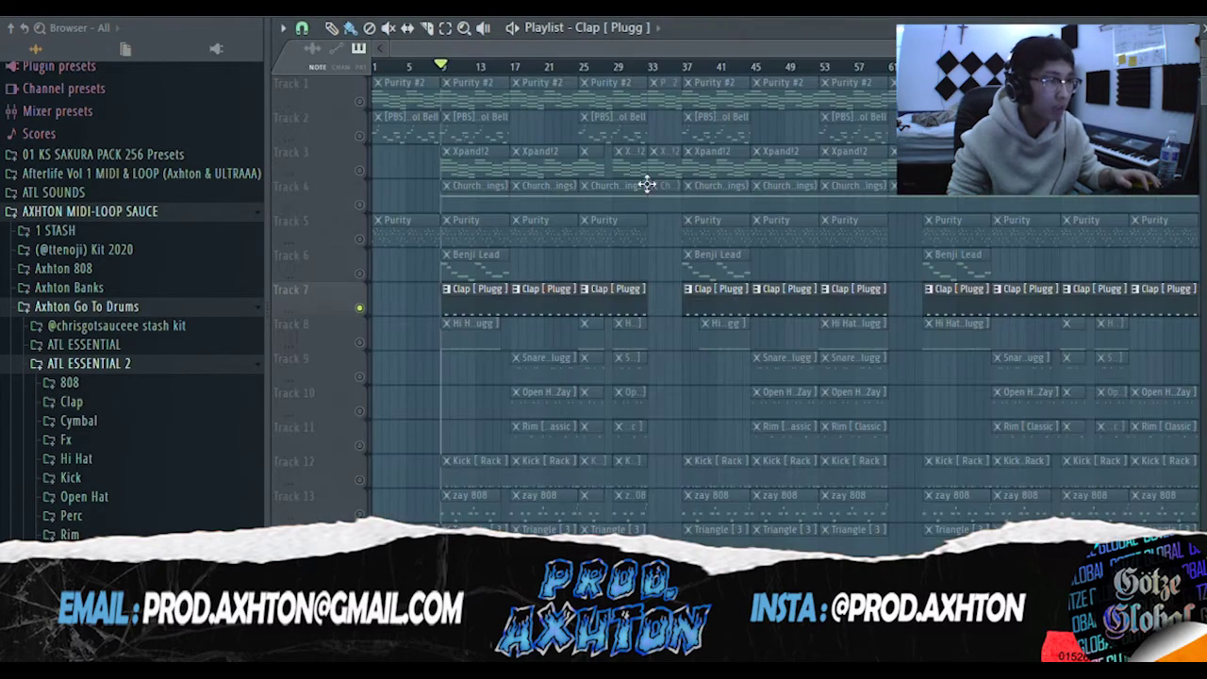
{"action": "right_click", "coordinate": [359, 344]}
{"action": "left_click", "coordinate": [470, 344]}
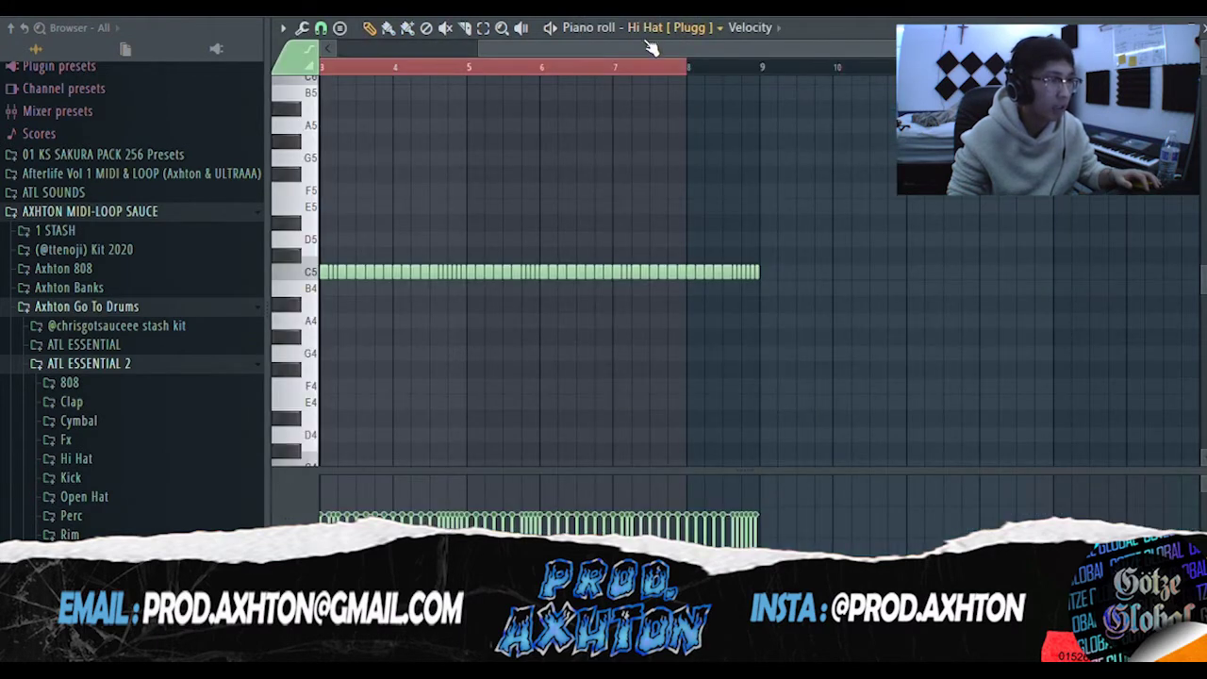
{"action": "left_click_drag", "start_coordinate": [651, 47], "coordinate": [407, 71]}
{"action": "key", "text": "ctrl+d"}
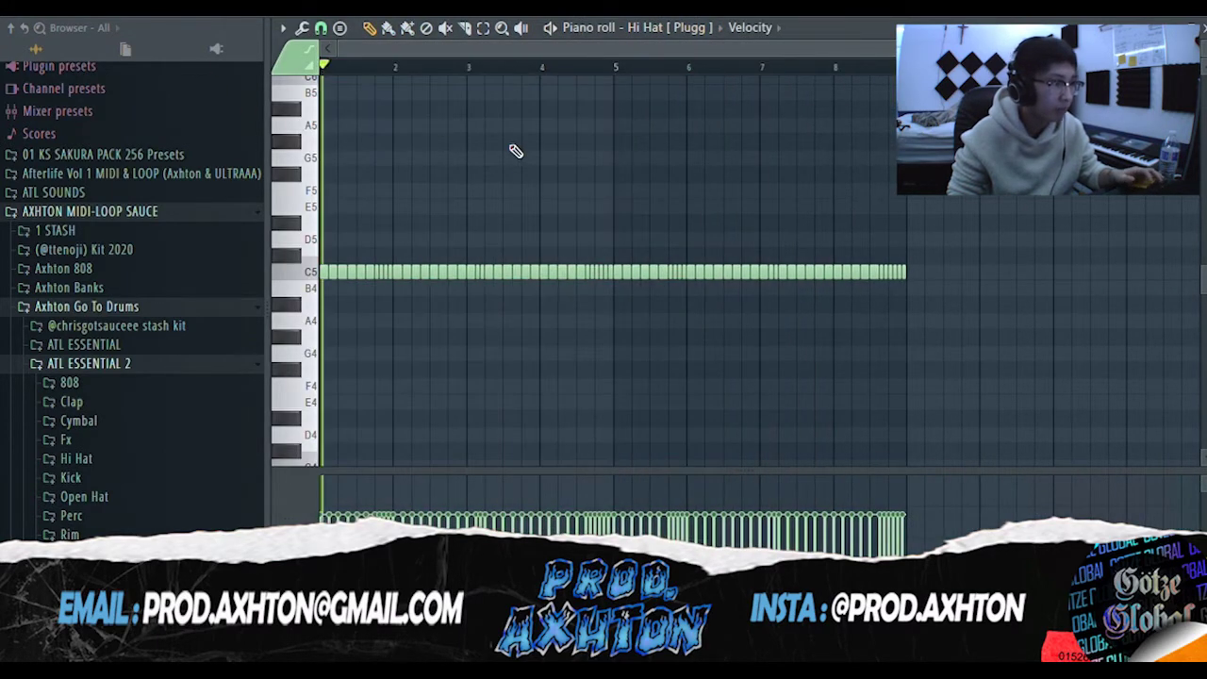
{"action": "scroll", "coordinate": [439, 183], "scroll_direction": "up", "scroll_amount": 2}
{"action": "left_click", "coordinate": [453, 66]}
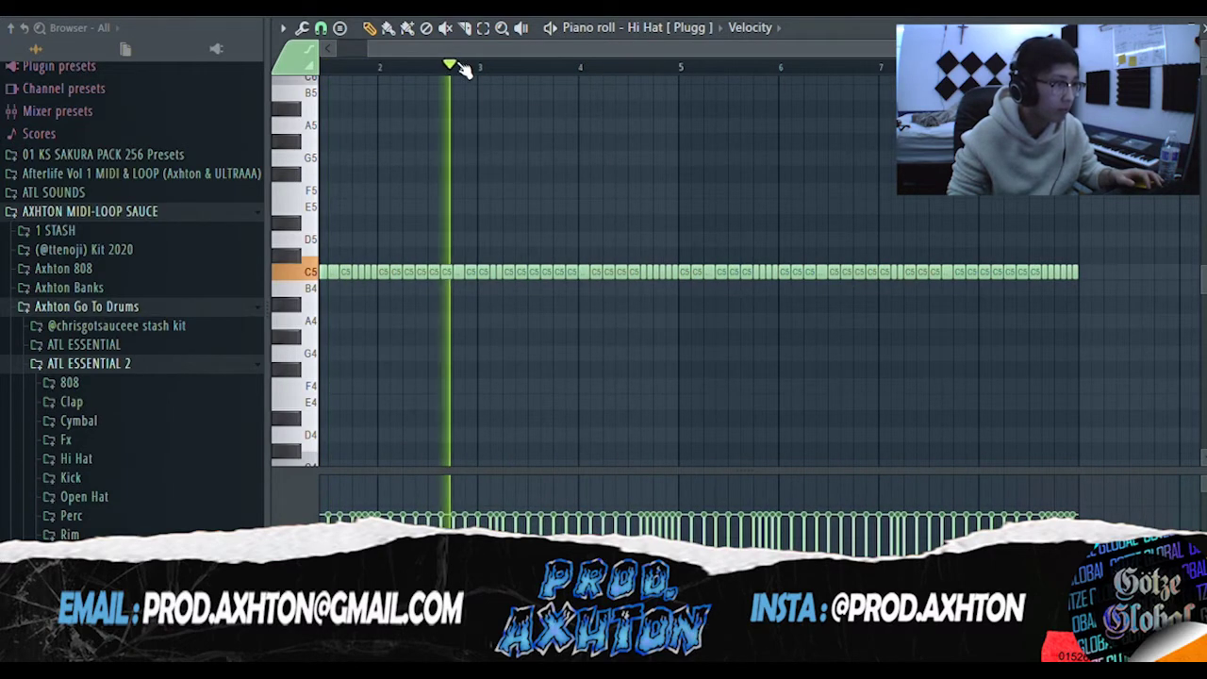
{"action": "left_click_drag", "start_coordinate": [453, 48], "coordinate": [415, 49]}
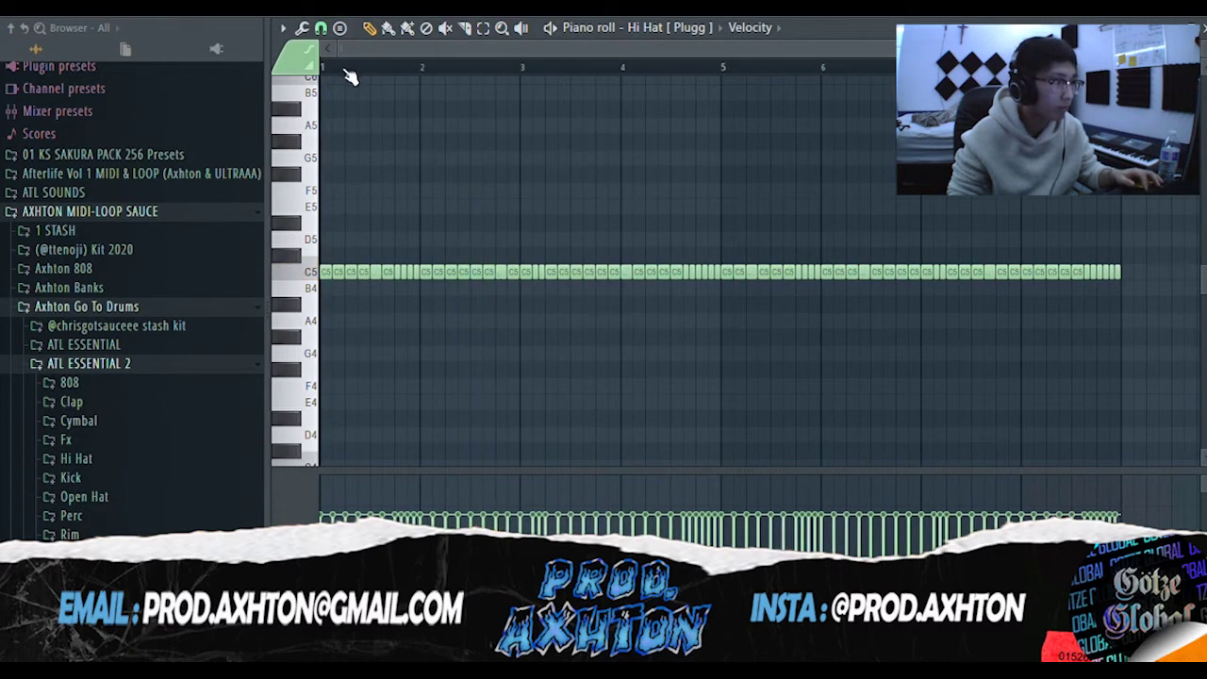
{"action": "key", "text": "space"}
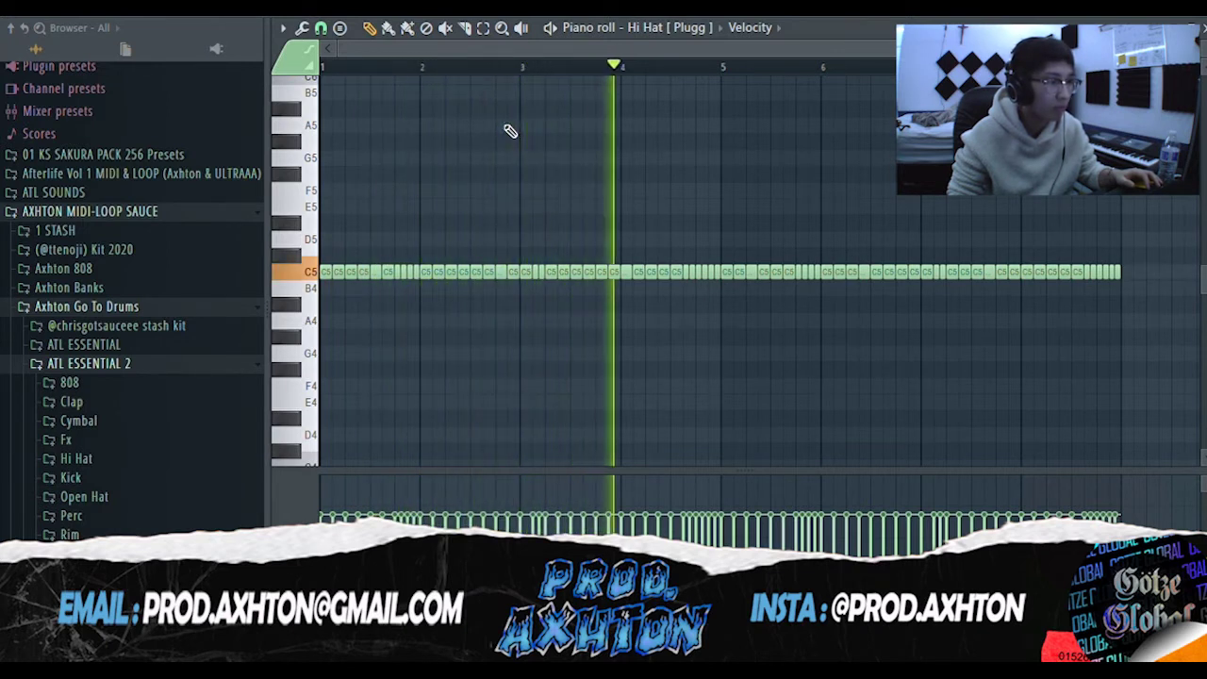
{"action": "key", "text": "space"}
View the sampler settings of the Hi Hat [ Plugg ] channel and close the channel rack.
{"action": "left_click", "coordinate": [798, 15]}
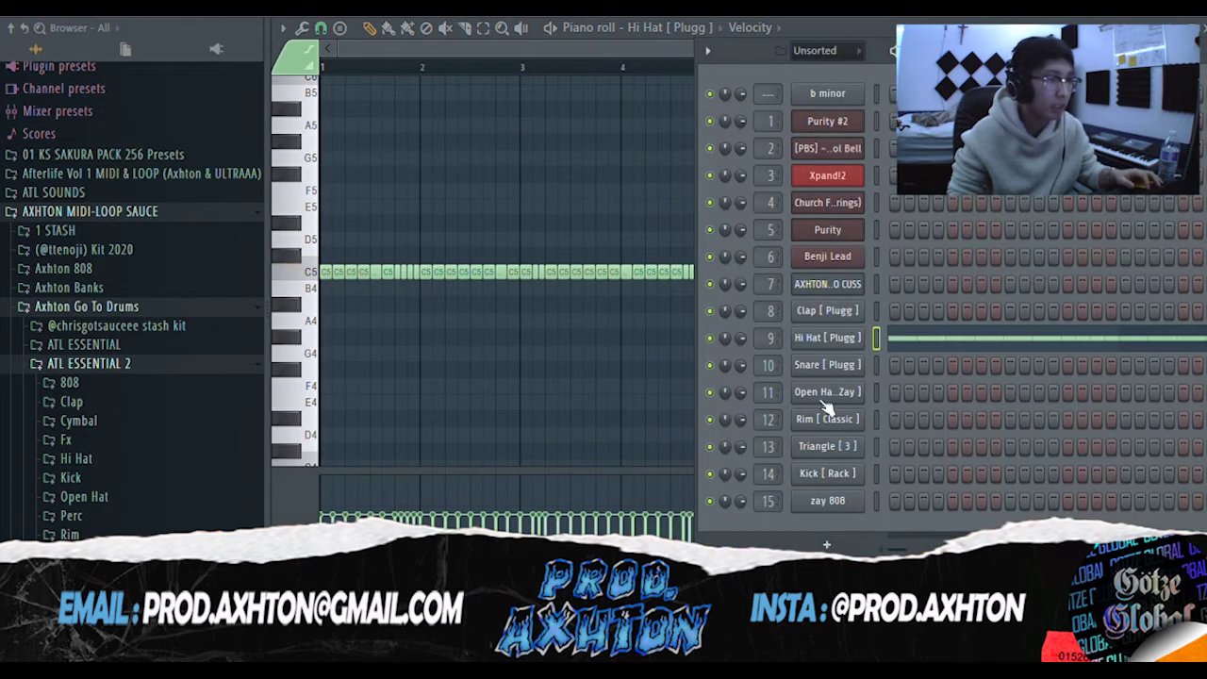
{"action": "left_click", "coordinate": [834, 339]}
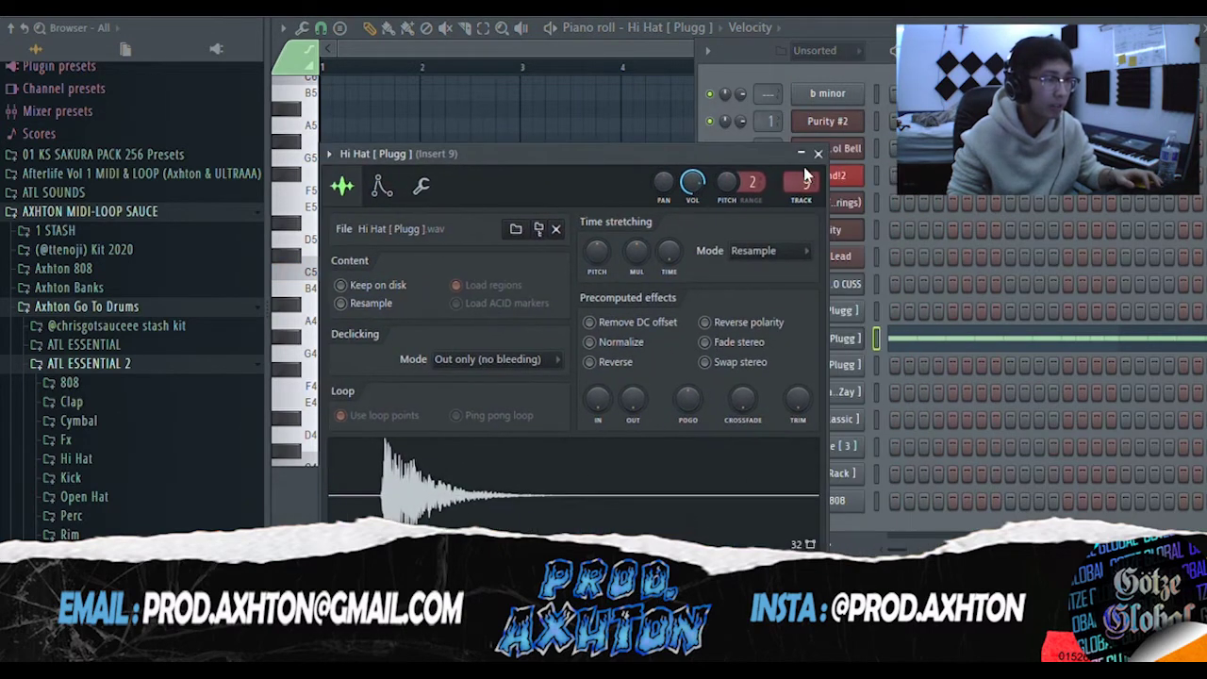
{"action": "left_click", "coordinate": [818, 154]}
{"action": "key", "text": "F6"}
Examine the spacing of the hi-hat notes and rolls across the opening bars of the pattern.
{"action": "scroll", "coordinate": [509, 169], "scroll_direction": "up", "scroll_amount": 2}
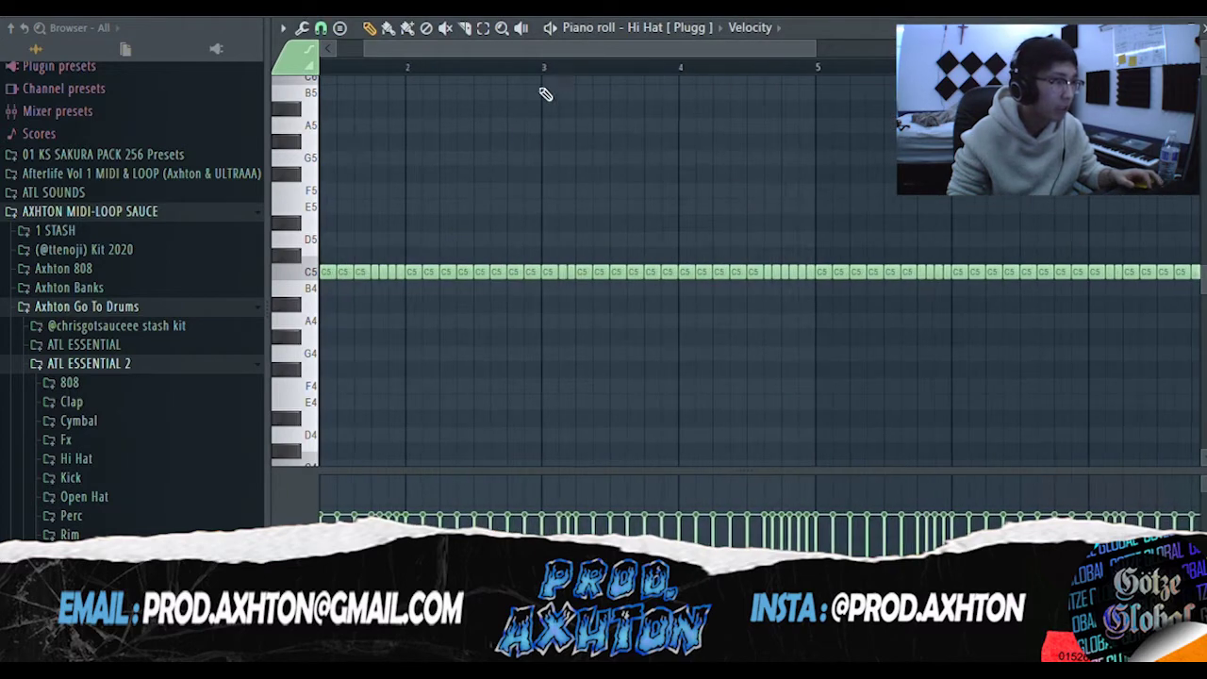
{"action": "left_click_drag", "start_coordinate": [569, 49], "coordinate": [336, 50]}
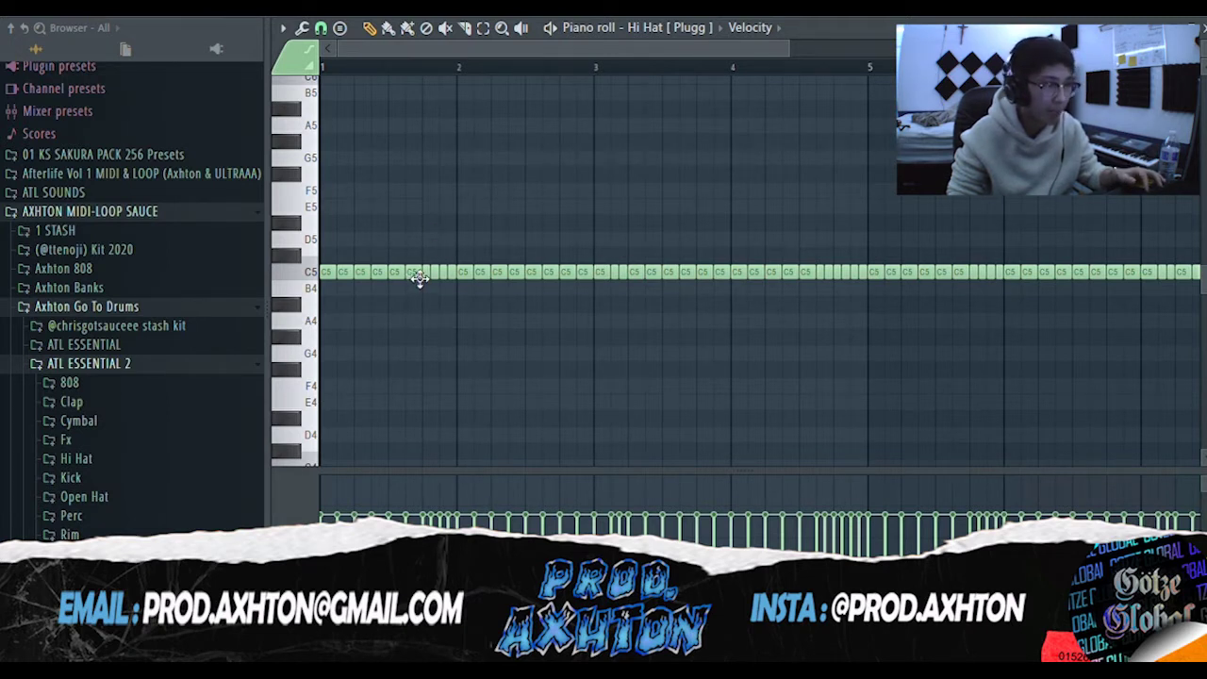
{"action": "scroll", "coordinate": [519, 270], "scroll_direction": "up", "scroll_amount": 2, "text": "ctrl"}
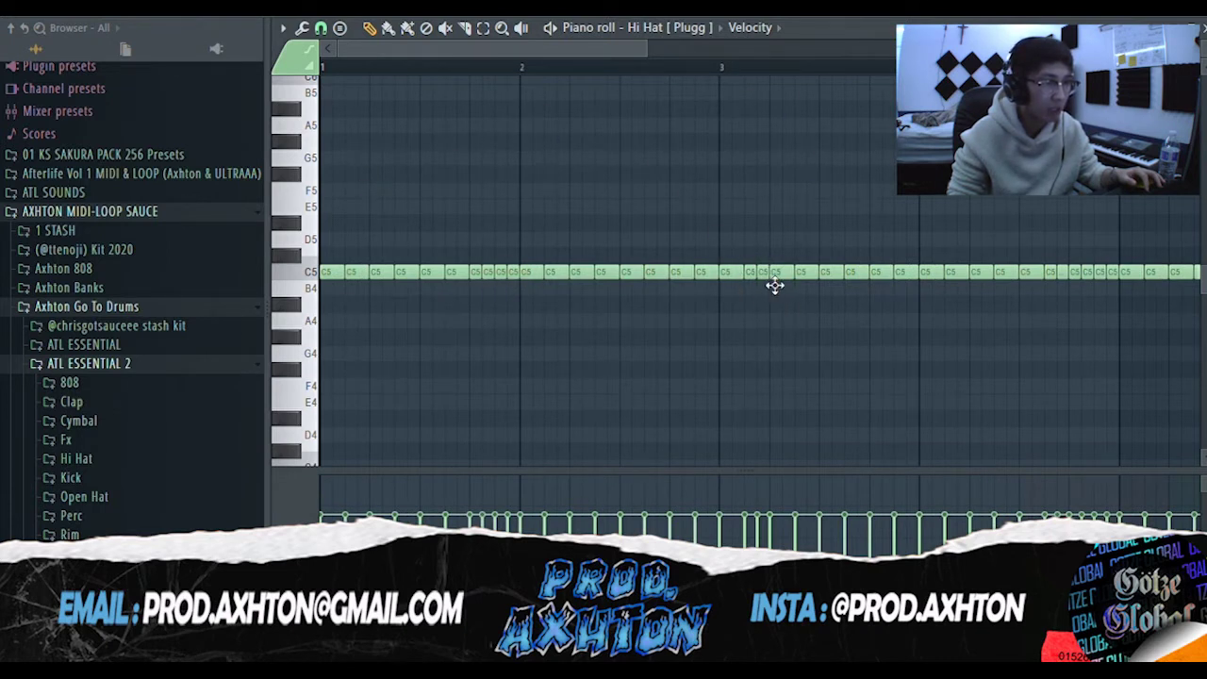
{"action": "scroll", "coordinate": [748, 226], "scroll_direction": "down", "scroll_amount": 1, "text": "ctrl"}
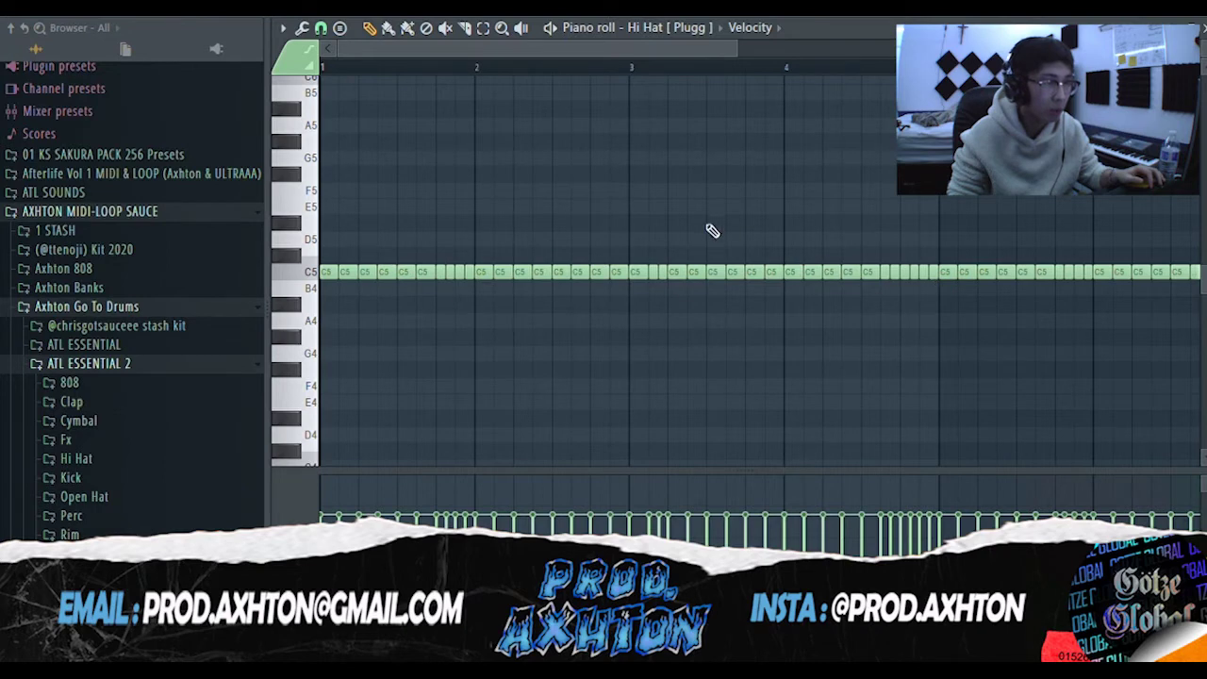
{"action": "scroll", "coordinate": [747, 237], "scroll_direction": "down", "scroll_amount": 2, "text": "ctrl"}
Solo the Snare [ Plugg ] track and start playback of its pattern in the piano roll.
{"action": "key", "text": "F5"}
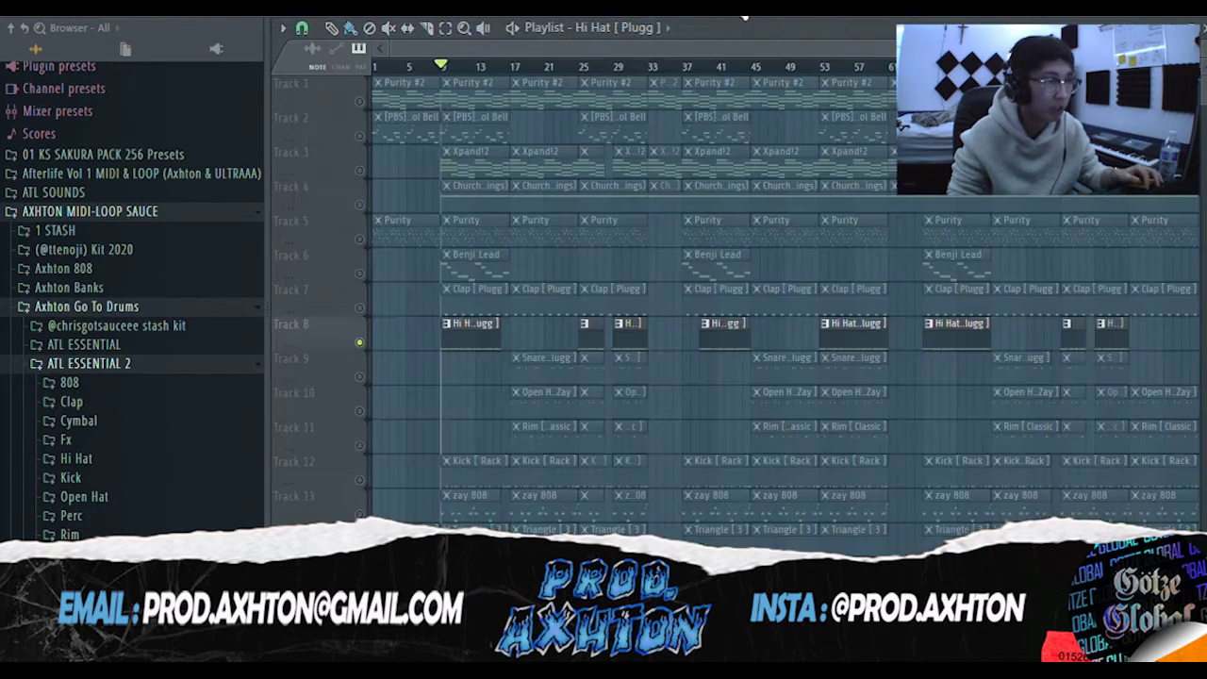
{"action": "scroll", "coordinate": [458, 356], "scroll_direction": "down", "scroll_amount": 2}
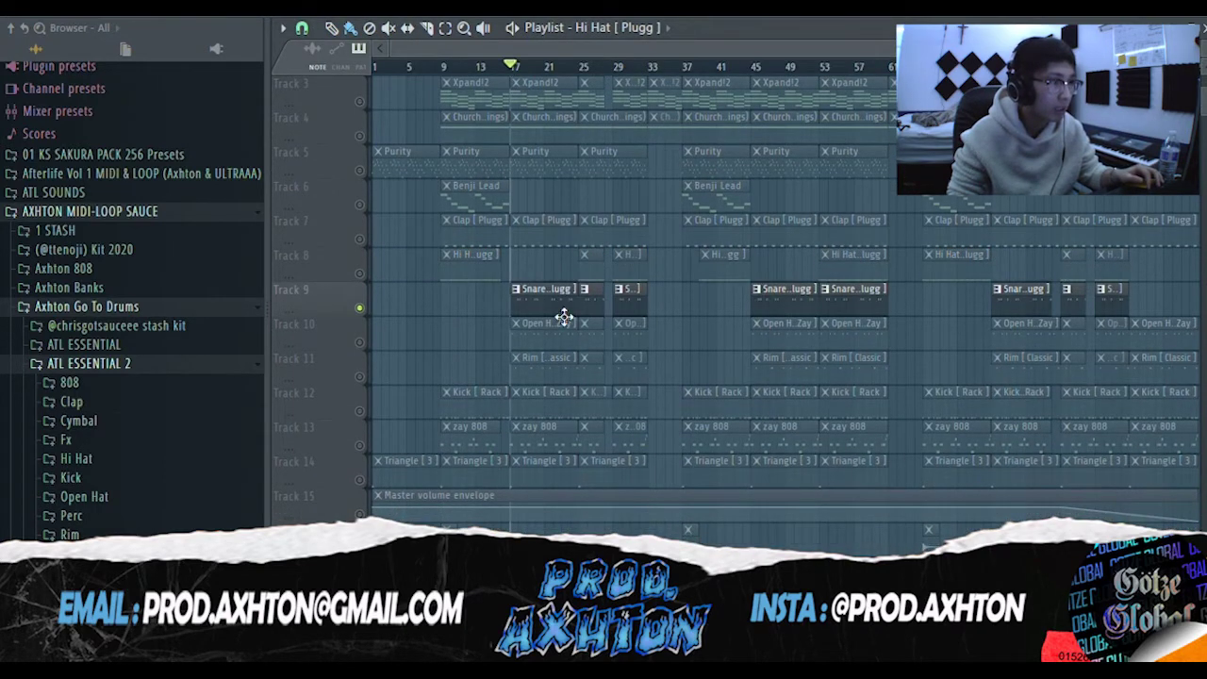
{"action": "double_click", "coordinate": [586, 289]}
{"action": "left_click_drag", "start_coordinate": [760, 55], "coordinate": [372, 80]}
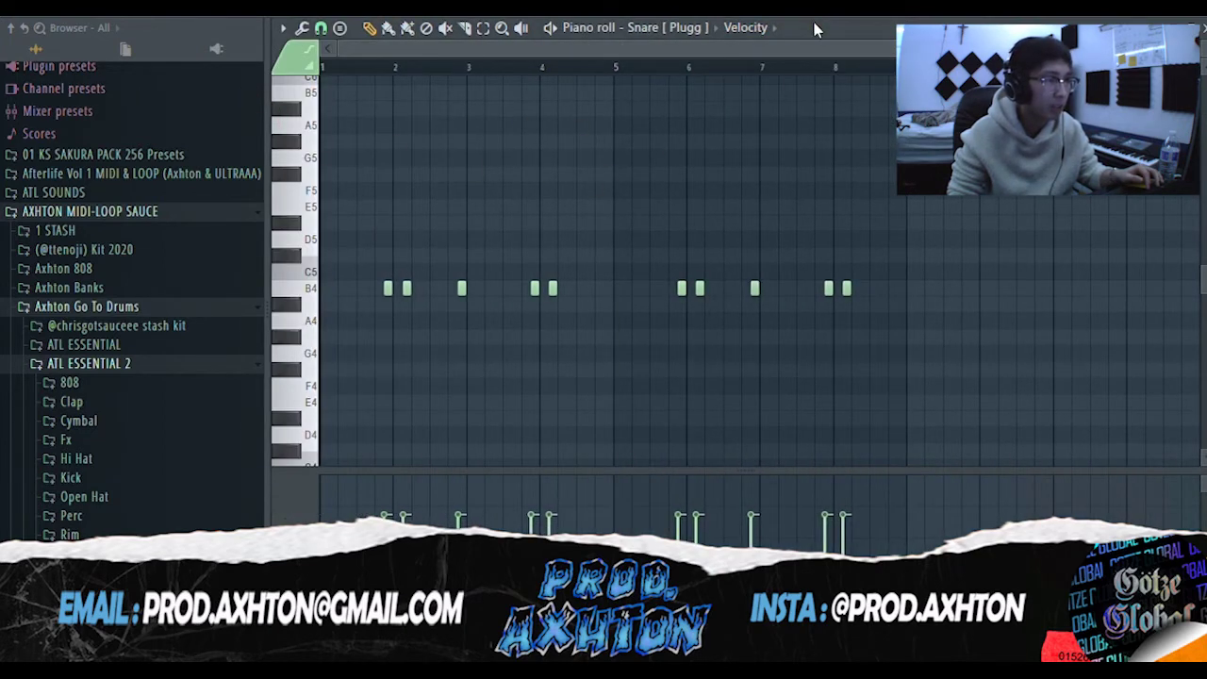
{"action": "key", "text": "space"}
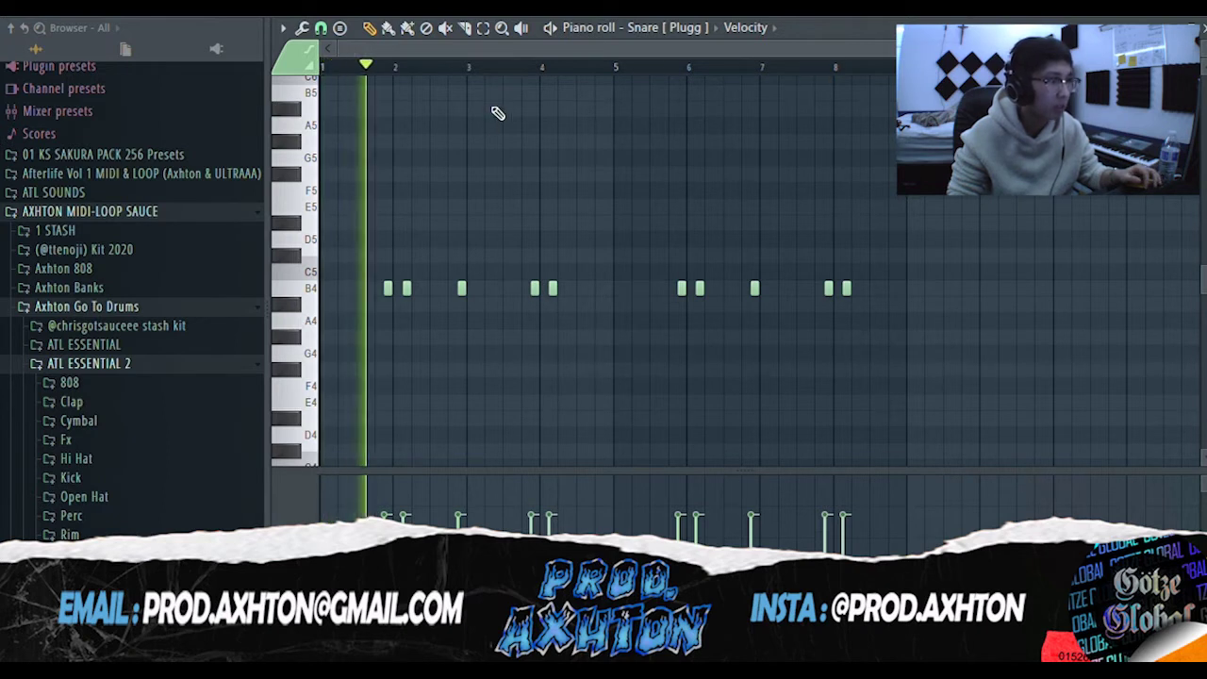
Collapse the Axhton Go To Drums and AXHTON MIDI-LOOP SAUCE browser folders and stop the snare playback.
{"action": "left_click", "coordinate": [235, 308]}
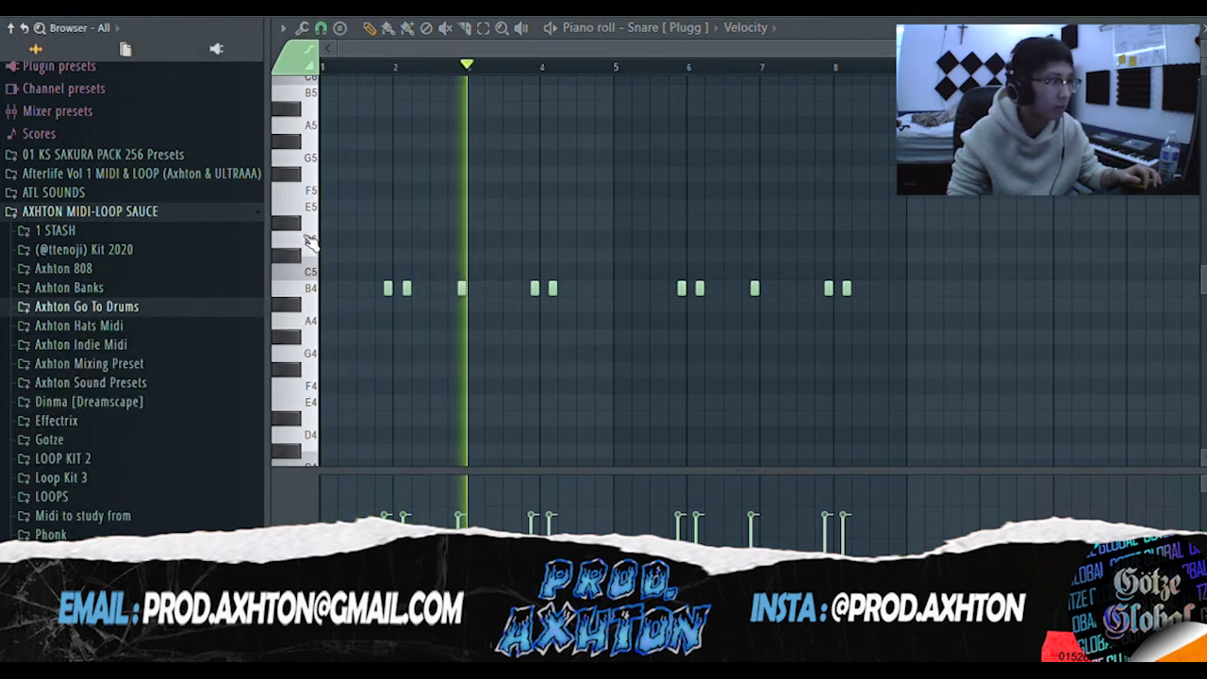
{"action": "left_click", "coordinate": [237, 214]}
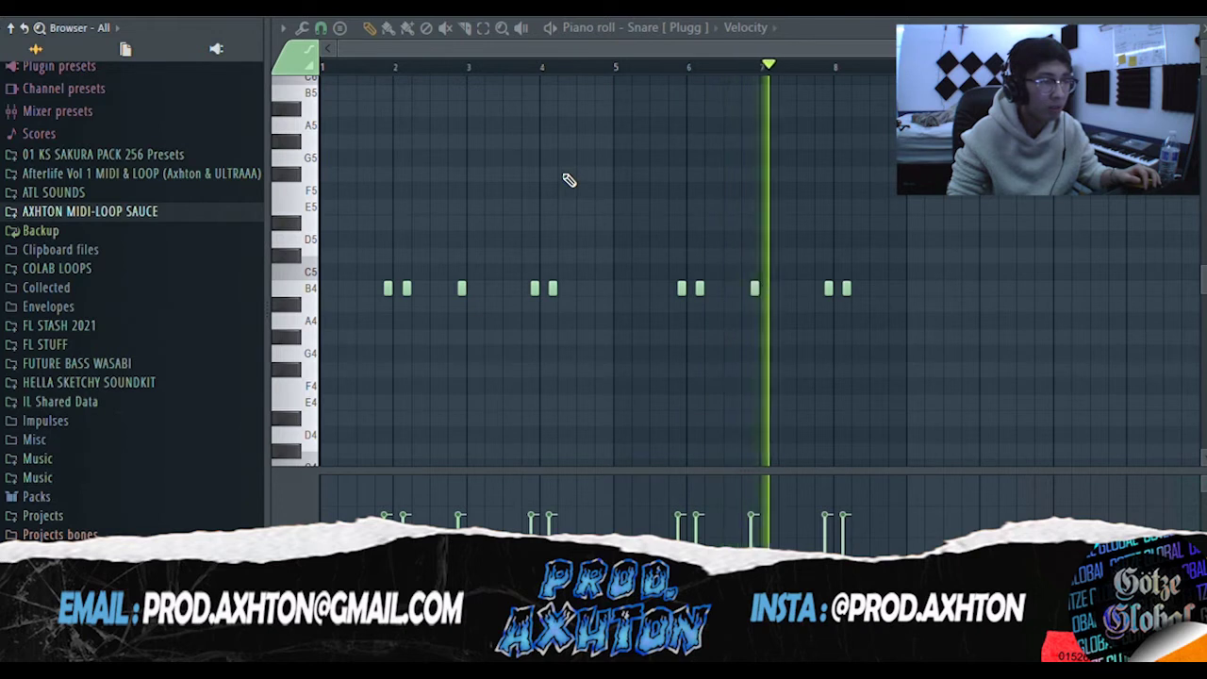
{"action": "key", "text": "space"}
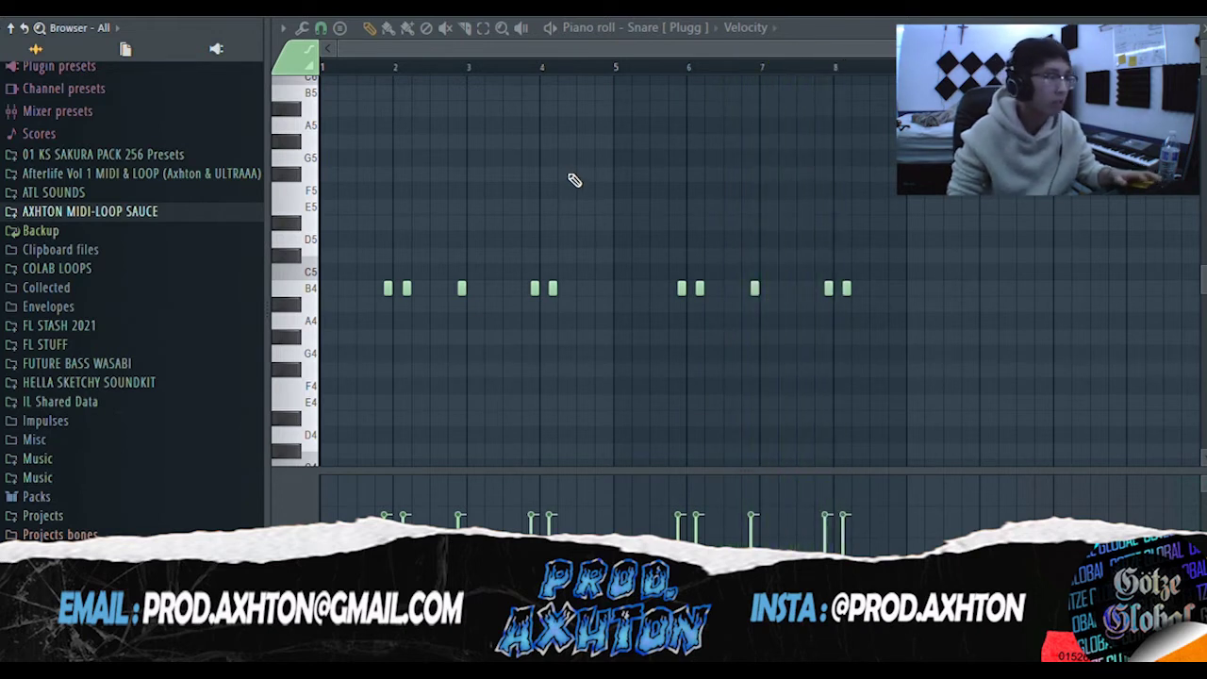
Replay the first snare hits, examine the placement of the B4 notes and return to the playlist's drum tracks.
{"action": "scroll", "coordinate": [358, 226], "scroll_direction": "up", "scroll_amount": 5}
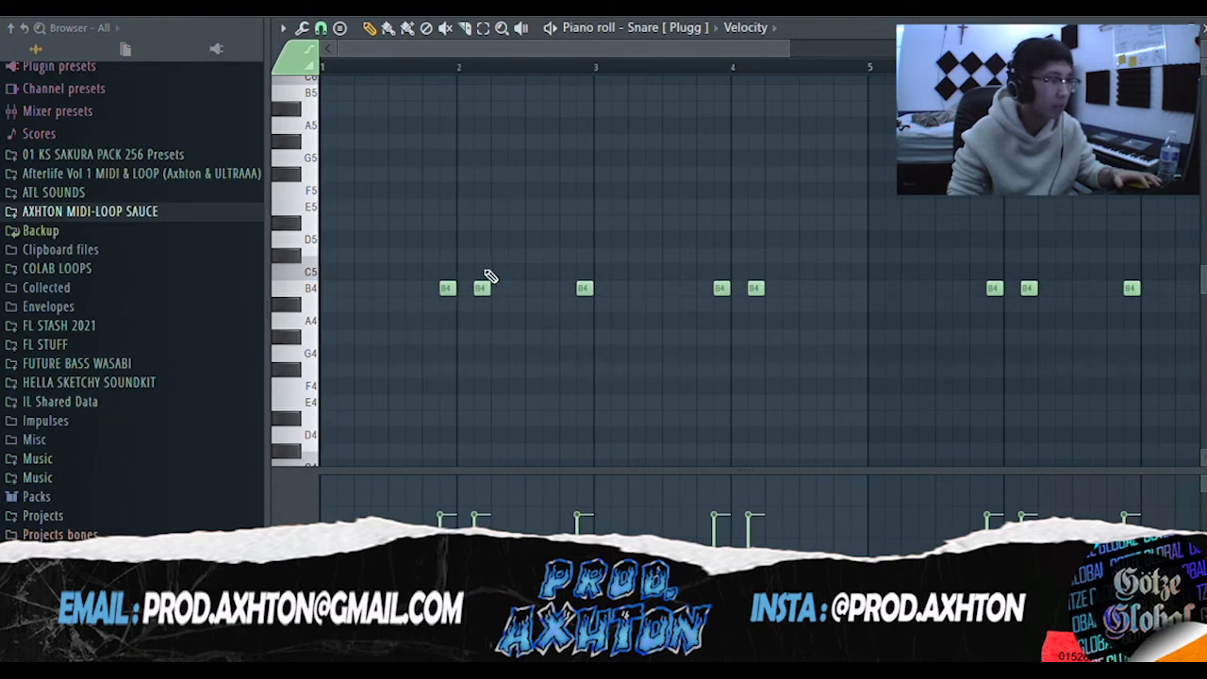
{"action": "key", "text": "space"}
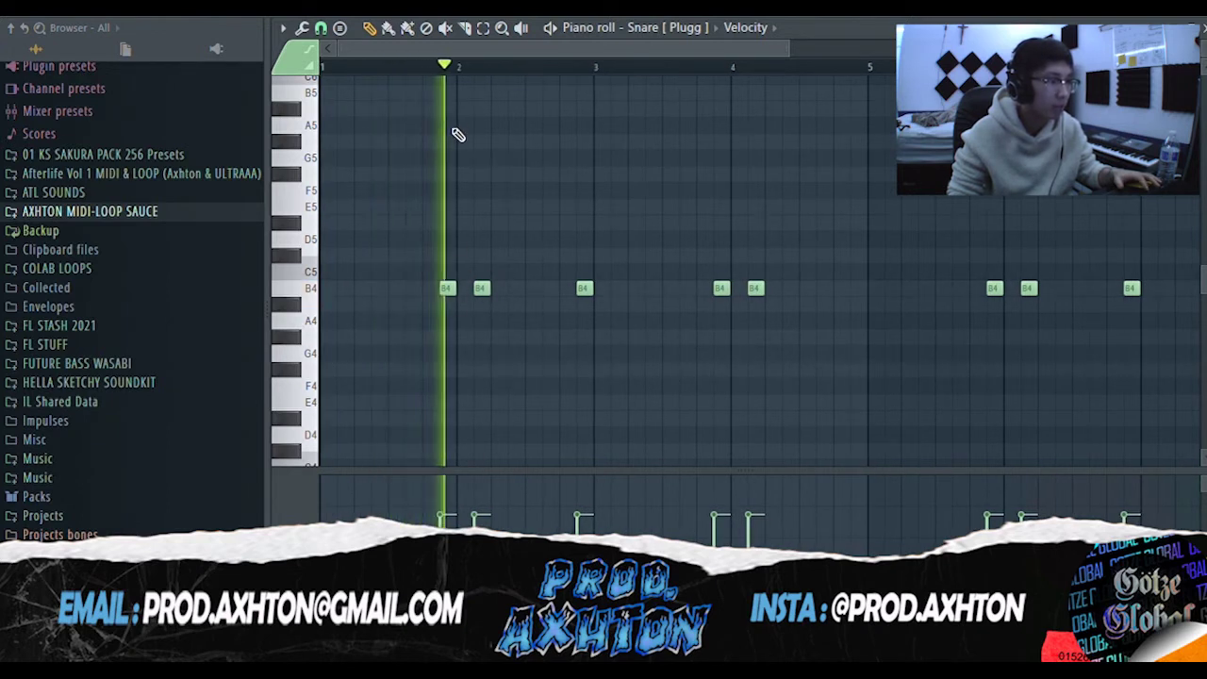
{"action": "key", "text": "space"}
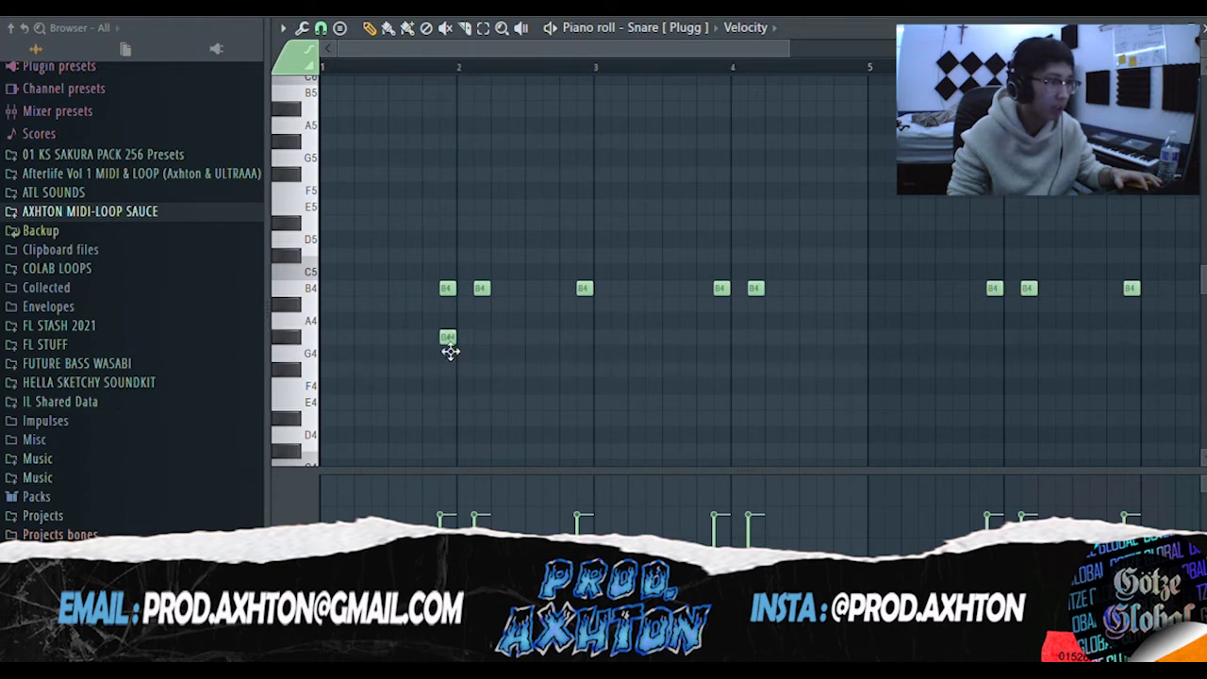
{"action": "scroll", "coordinate": [447, 332], "scroll_direction": "down", "scroll_amount": 4}
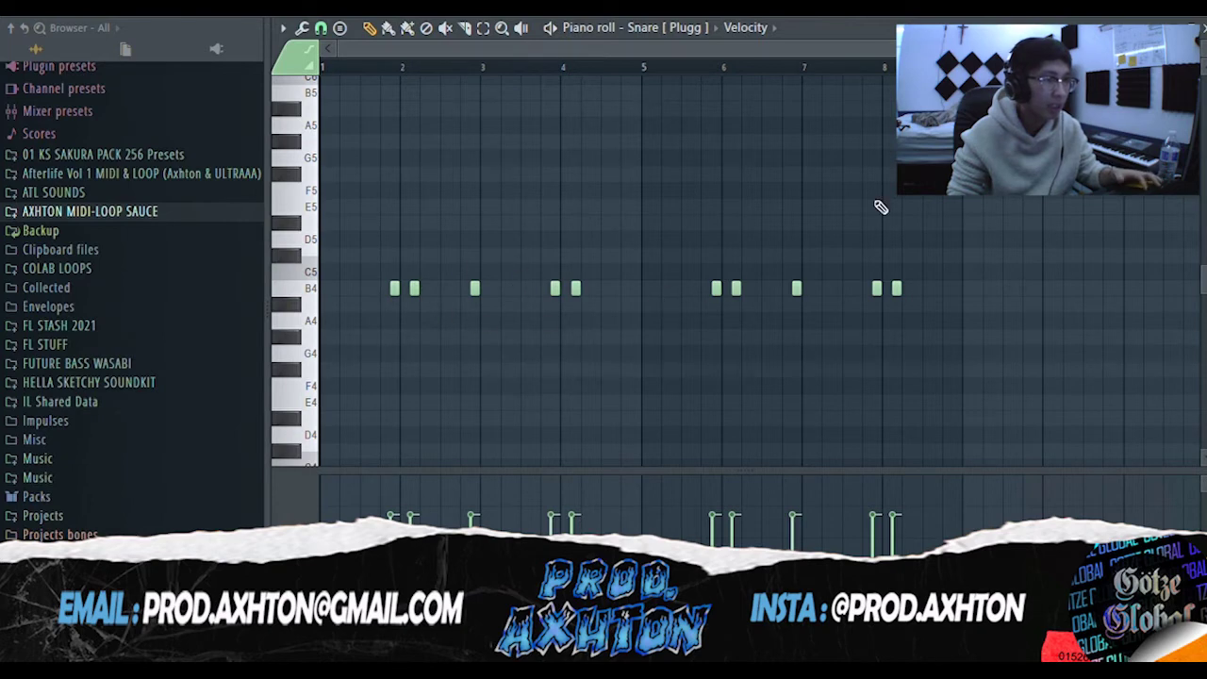
{"action": "key", "text": "F5"}
{"action": "scroll", "coordinate": [614, 236], "scroll_direction": "down", "scroll_amount": 1}
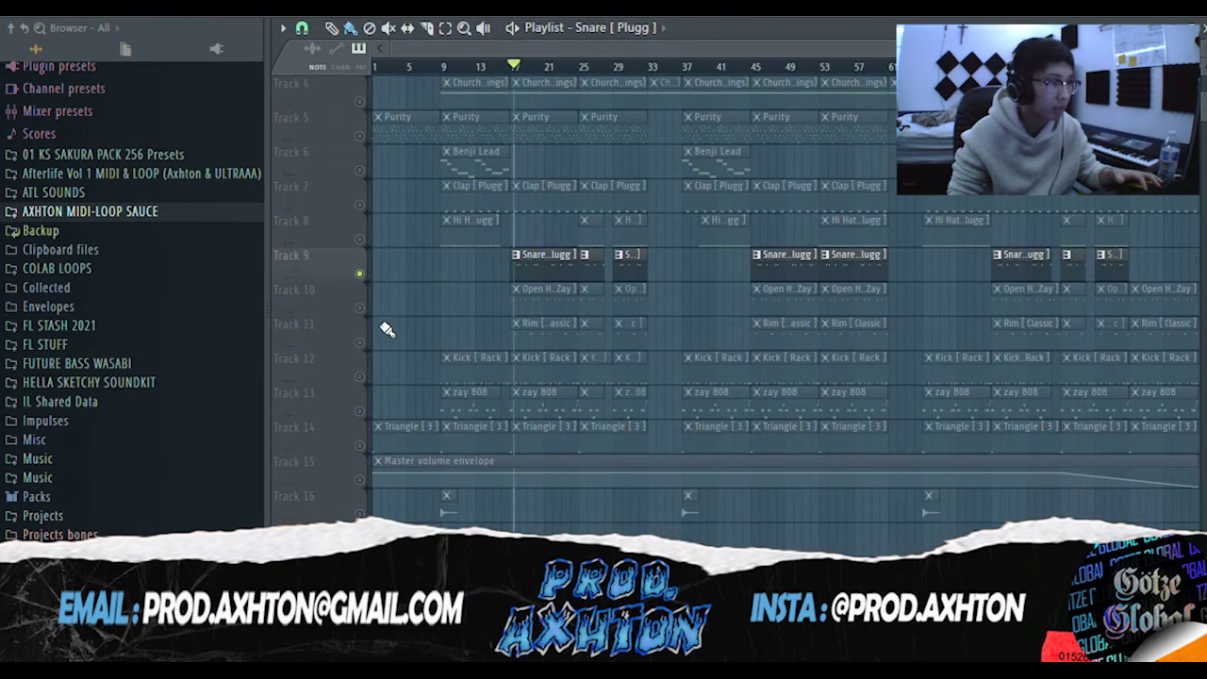
Solo the Open Hat [ Zay ] track and play its pattern in the piano roll.
{"action": "left_click_drag", "start_coordinate": [513, 68], "coordinate": [510, 67]}
{"action": "left_click", "coordinate": [533, 288]}
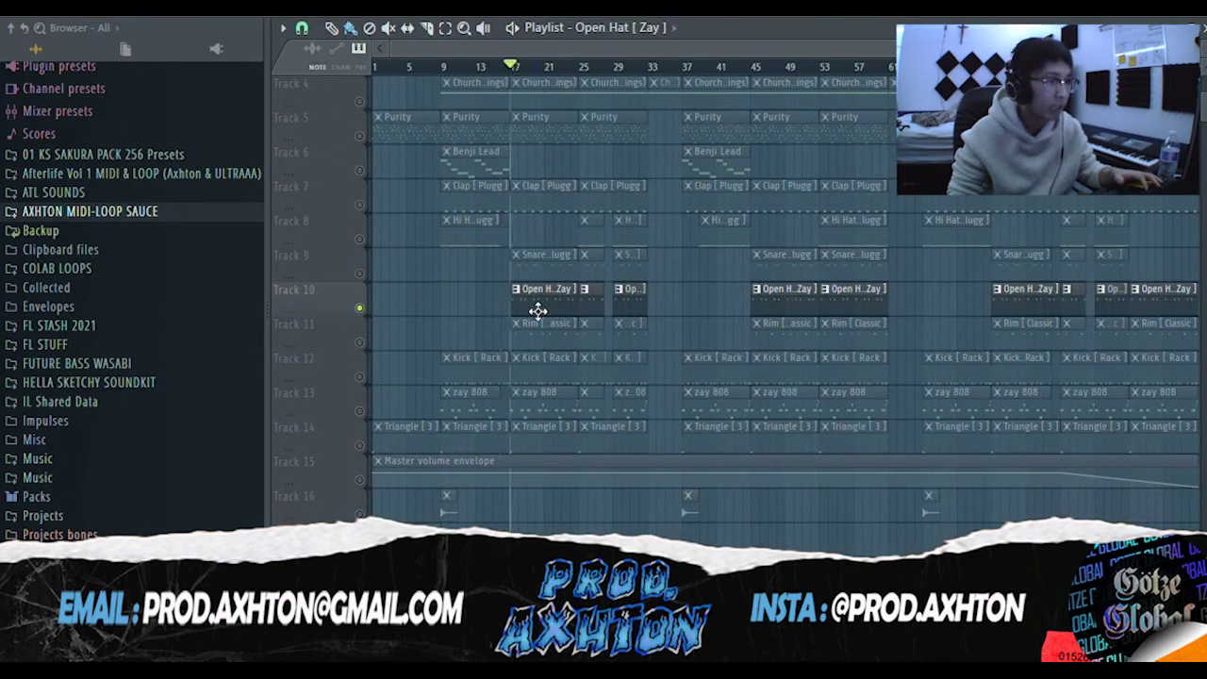
{"action": "double_click", "coordinate": [539, 314]}
{"action": "left_click_drag", "start_coordinate": [595, 49], "coordinate": [454, 49]}
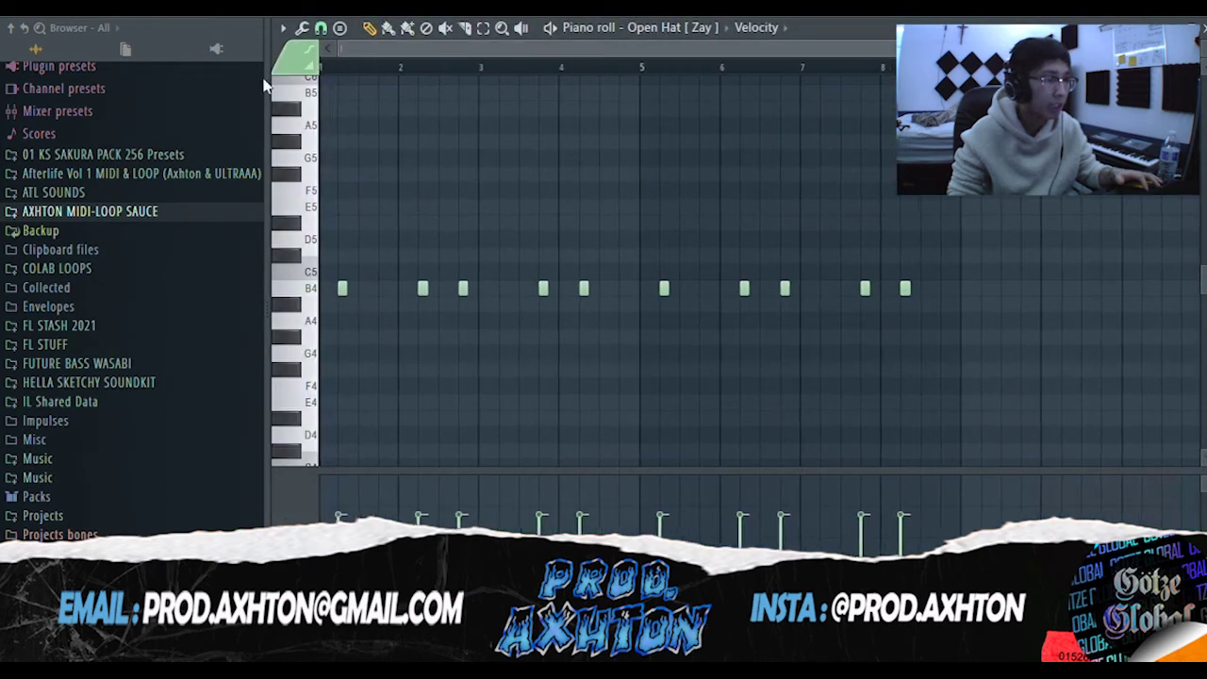
{"action": "key", "text": "space"}
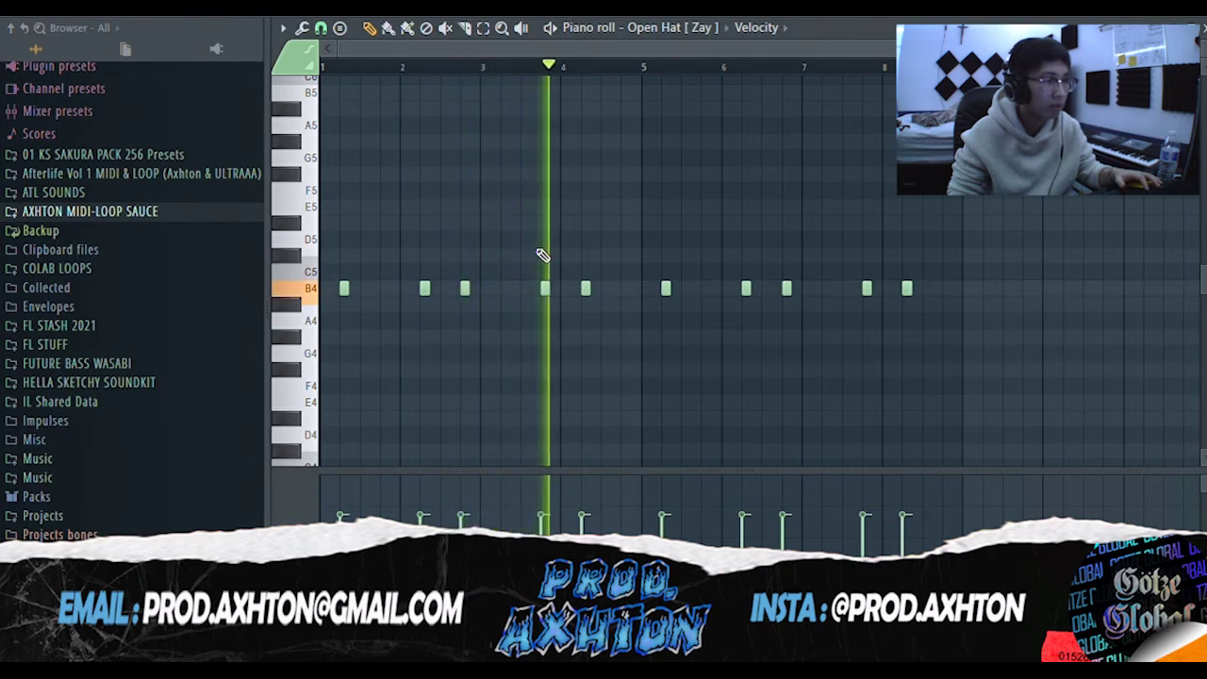
{"action": "key", "text": "space"}
{"action": "key", "text": "F5"}
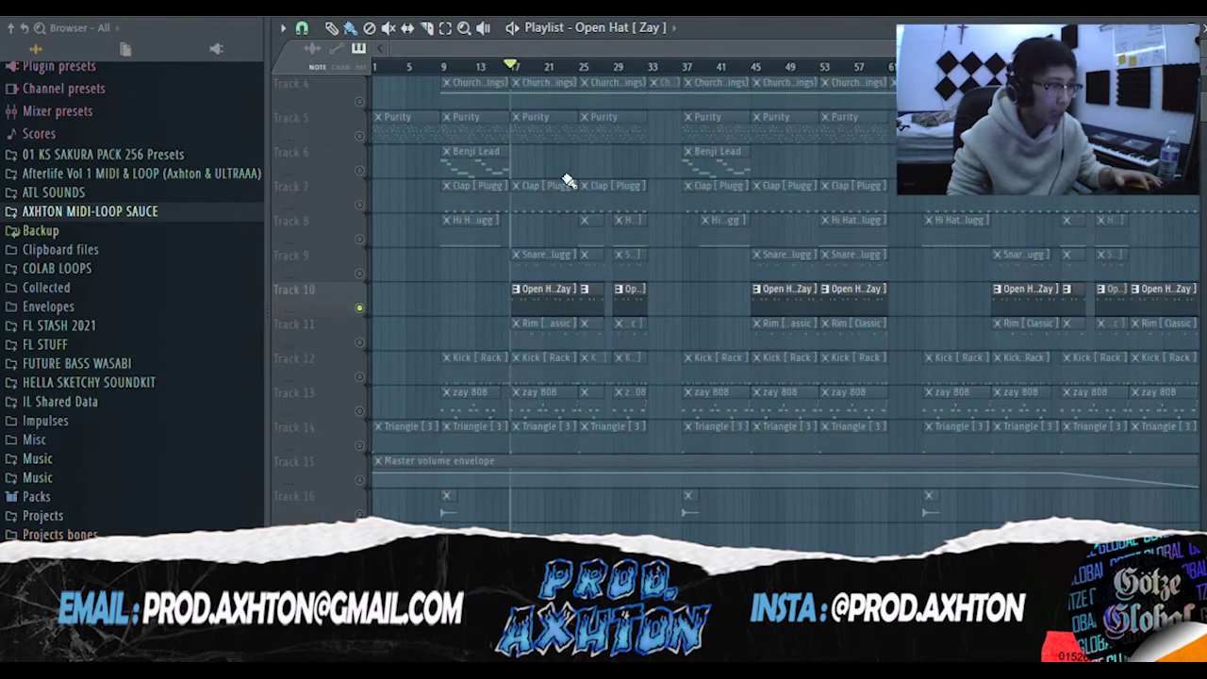
Examine the placement of the open hat's B4 notes from the first bar and return to the playlist.
{"action": "double_click", "coordinate": [537, 314]}
{"action": "left_click_drag", "start_coordinate": [676, 53], "coordinate": [267, 74]}
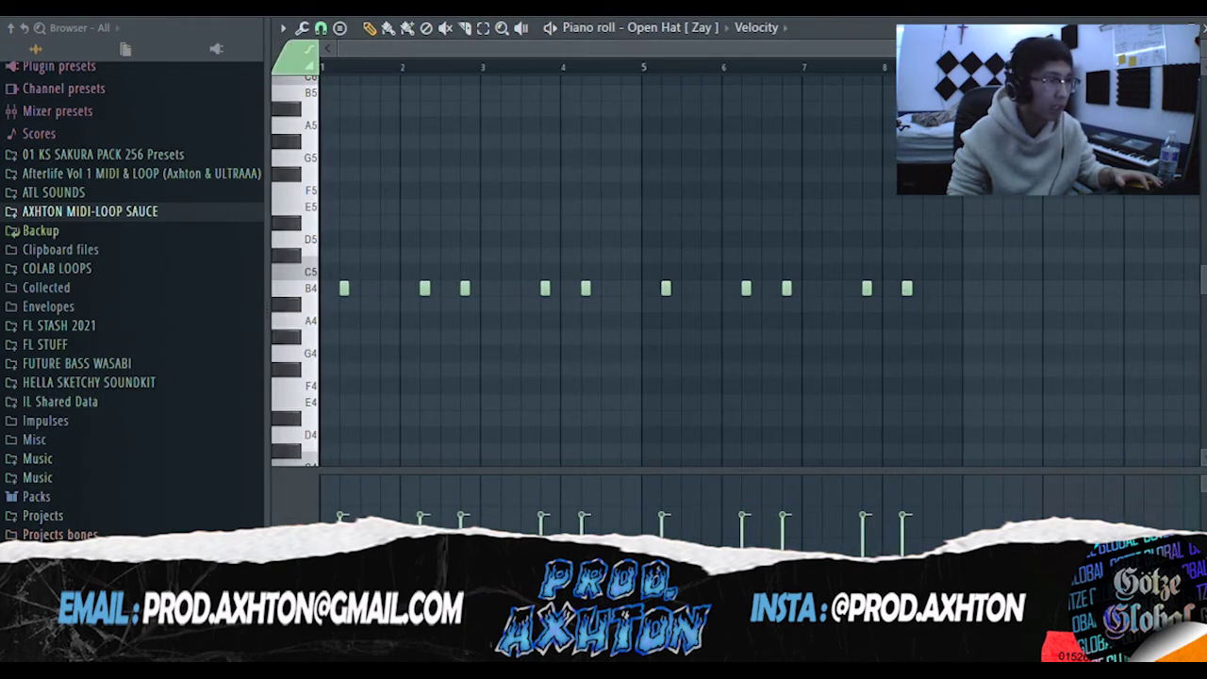
{"action": "key", "text": "F5"}
Play bars 17 to 24 with the clap, hi-hat, snare and open hat tracks active, and recheck the open hat notes.
{"action": "left_click_drag", "start_coordinate": [361, 274], "coordinate": [361, 240]}
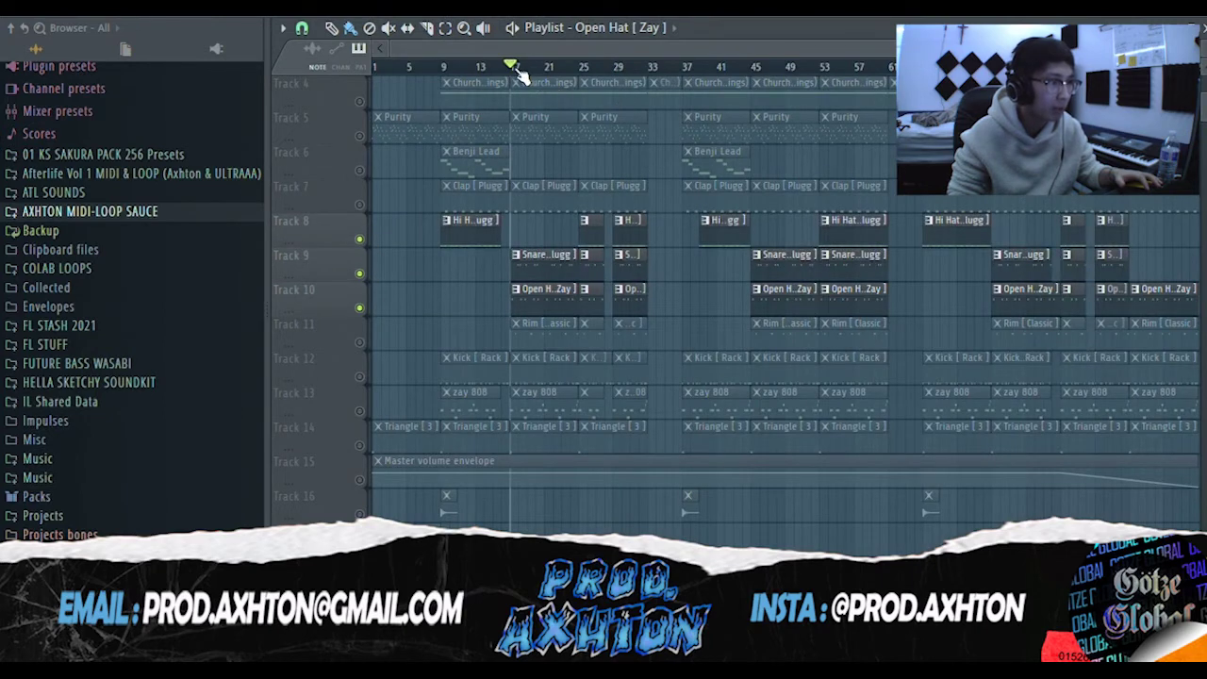
{"action": "left_click_drag", "start_coordinate": [516, 70], "coordinate": [533, 73]}
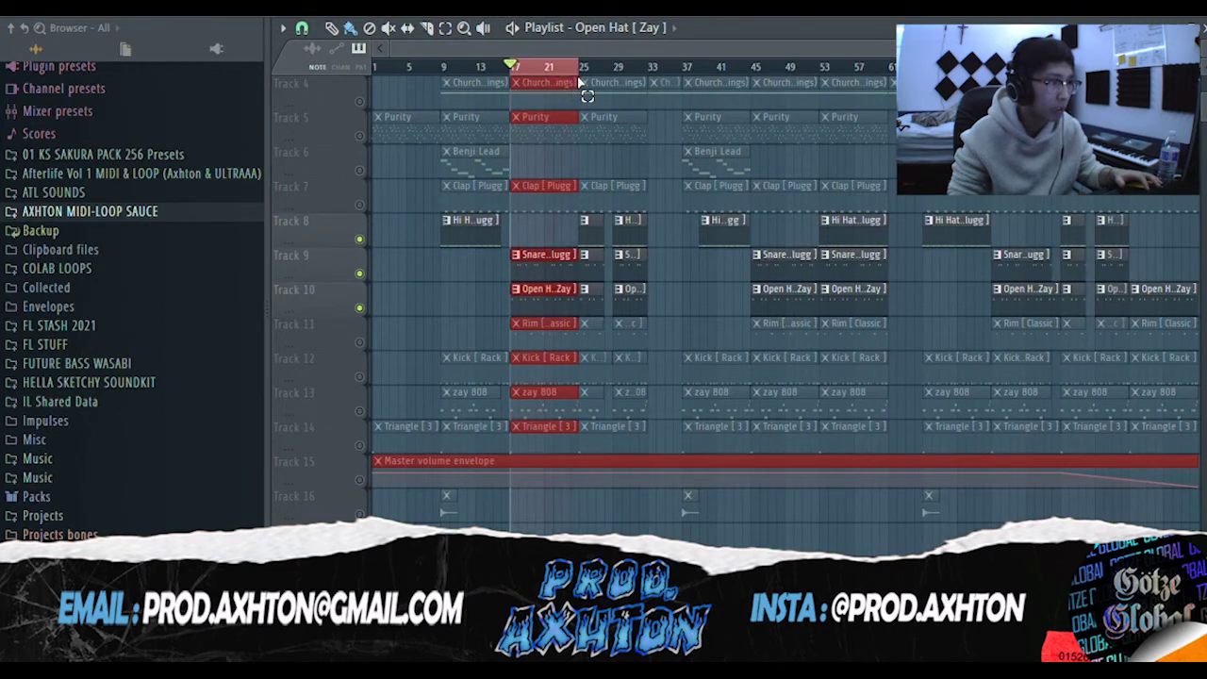
{"action": "left_click", "coordinate": [359, 206]}
{"action": "key", "text": "space"}
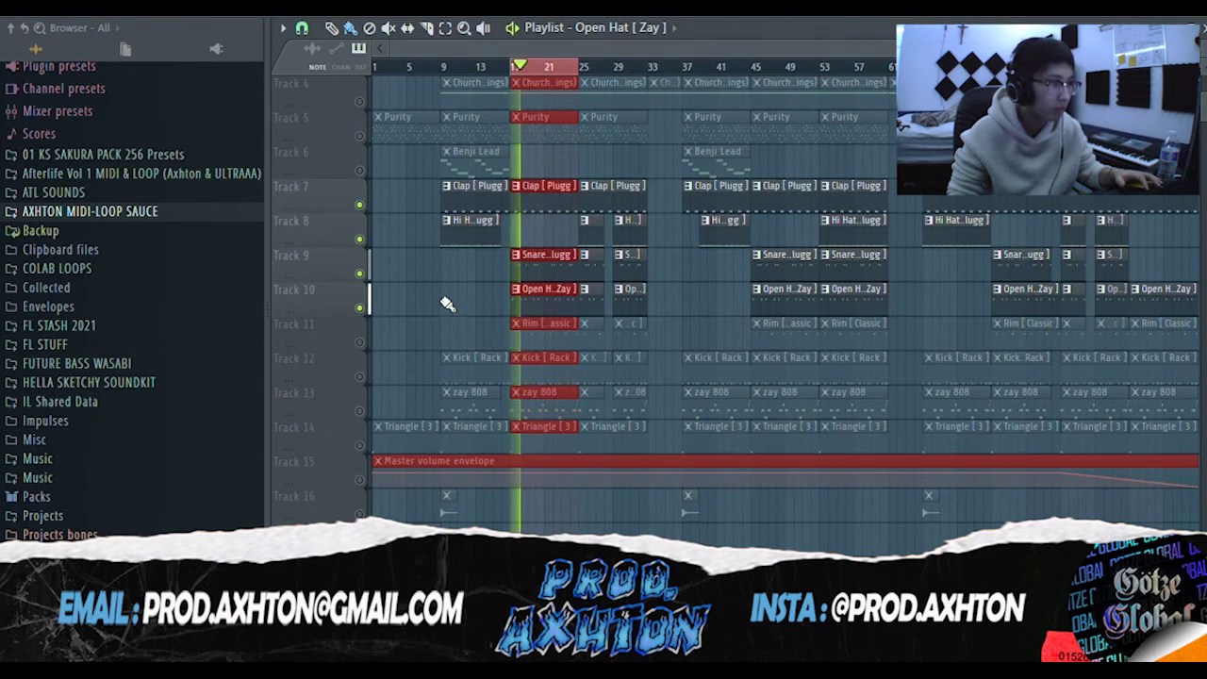
{"action": "key", "text": "space"}
{"action": "double_click", "coordinate": [545, 304]}
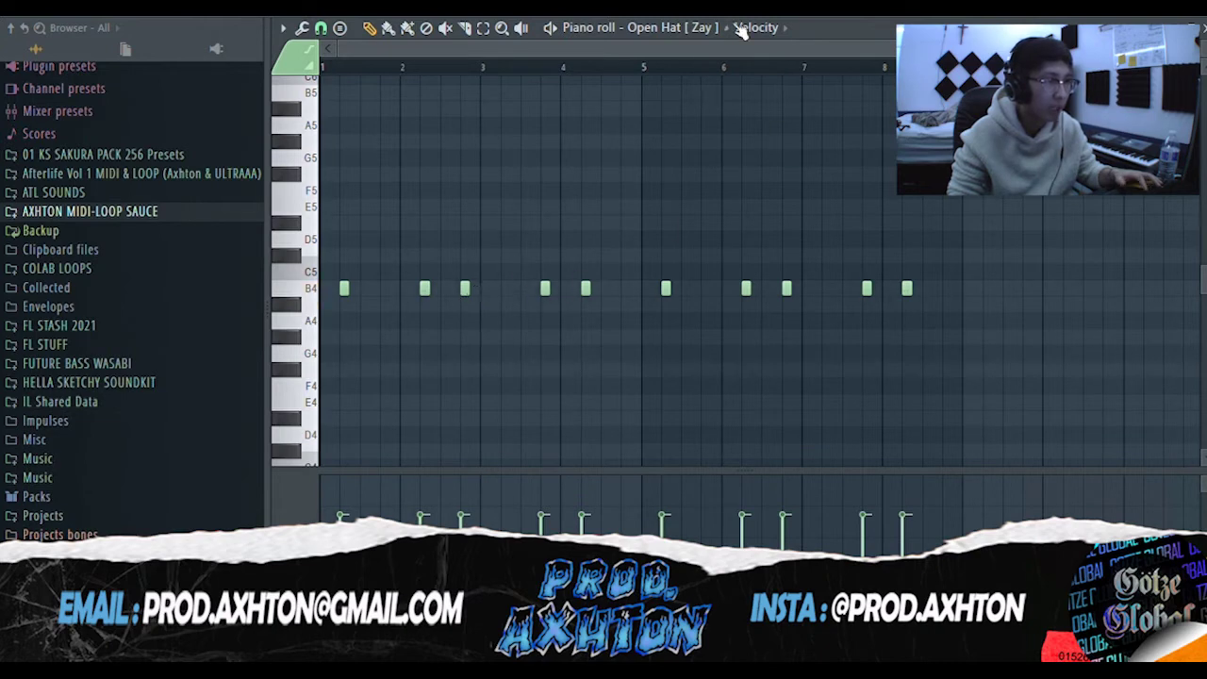
{"action": "key", "text": "F5"}
Solo the Rim [ Classic ] track to review its pattern, and play the Kick [ Rack ] pattern in the piano roll.
{"action": "right_click", "coordinate": [359, 342]}
{"action": "double_click", "coordinate": [541, 333]}
{"action": "left_click_drag", "start_coordinate": [707, 52], "coordinate": [421, 57]}
{"action": "key", "text": "space"}
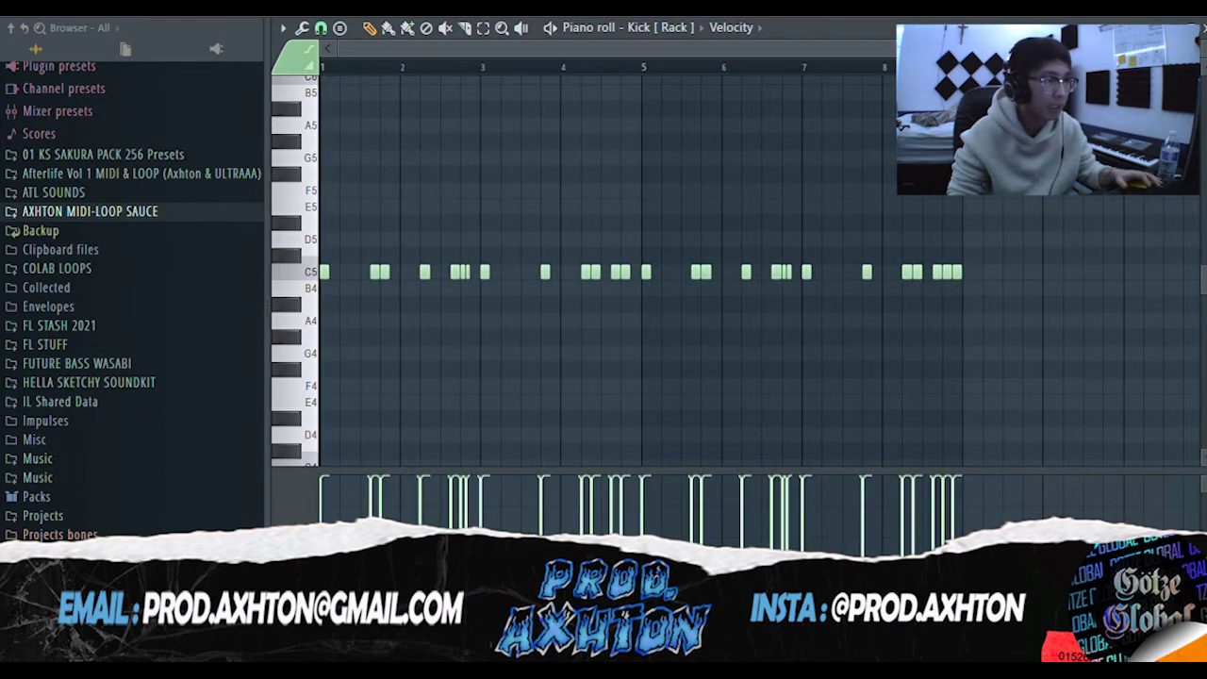
{"action": "key", "text": "space"}
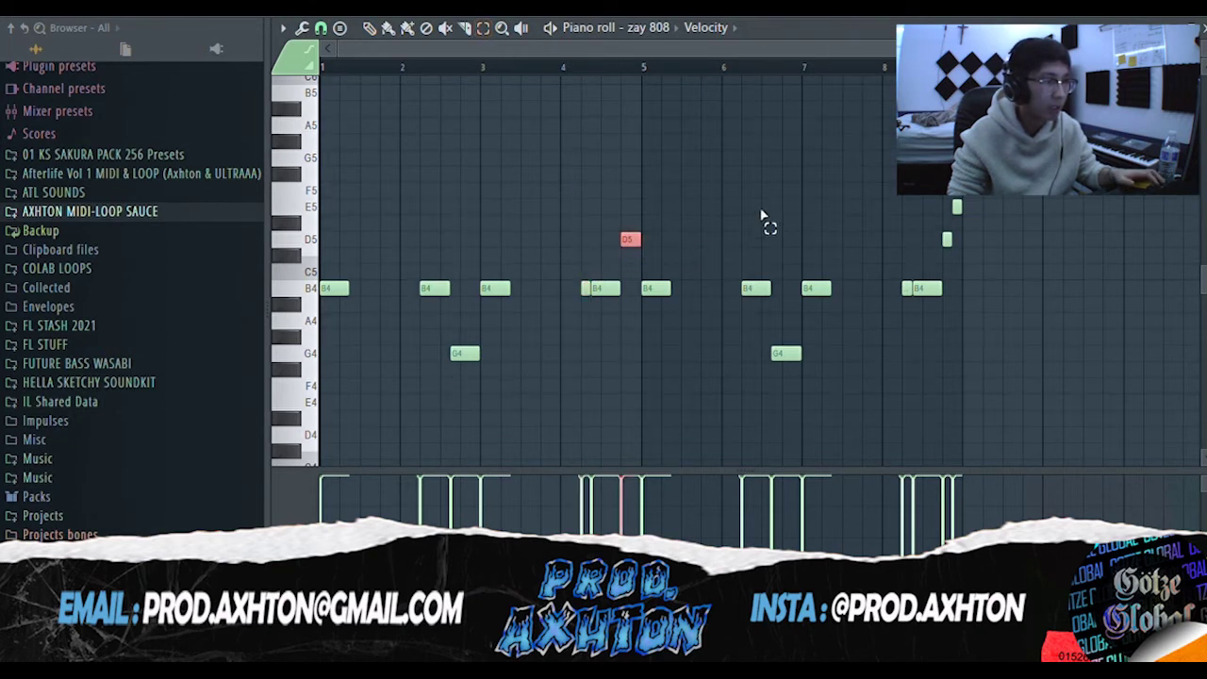
Select the D5 and E5 notes at the end of the zay 808 pattern, play from bar 4 and clear the selection.
{"action": "left_click_drag", "start_coordinate": [943, 230], "coordinate": [964, 247]}
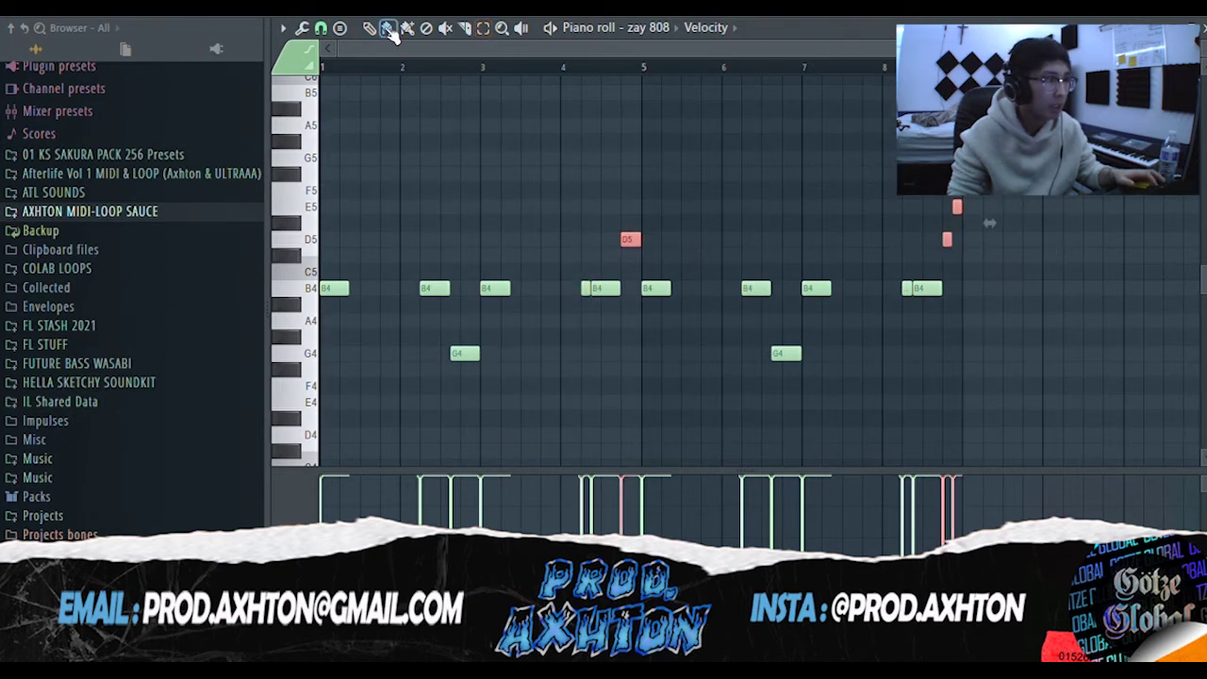
{"action": "left_click", "coordinate": [562, 68]}
{"action": "key", "text": "space"}
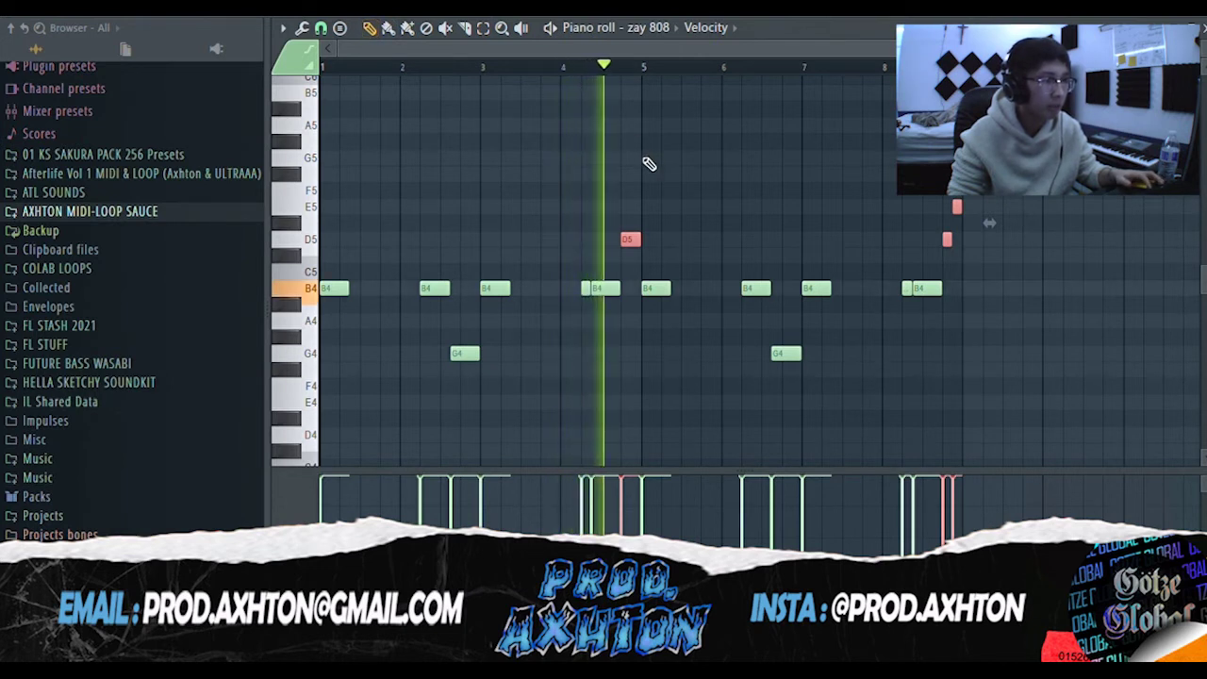
{"action": "key", "text": "space"}
{"action": "key", "text": "ctrl+d"}
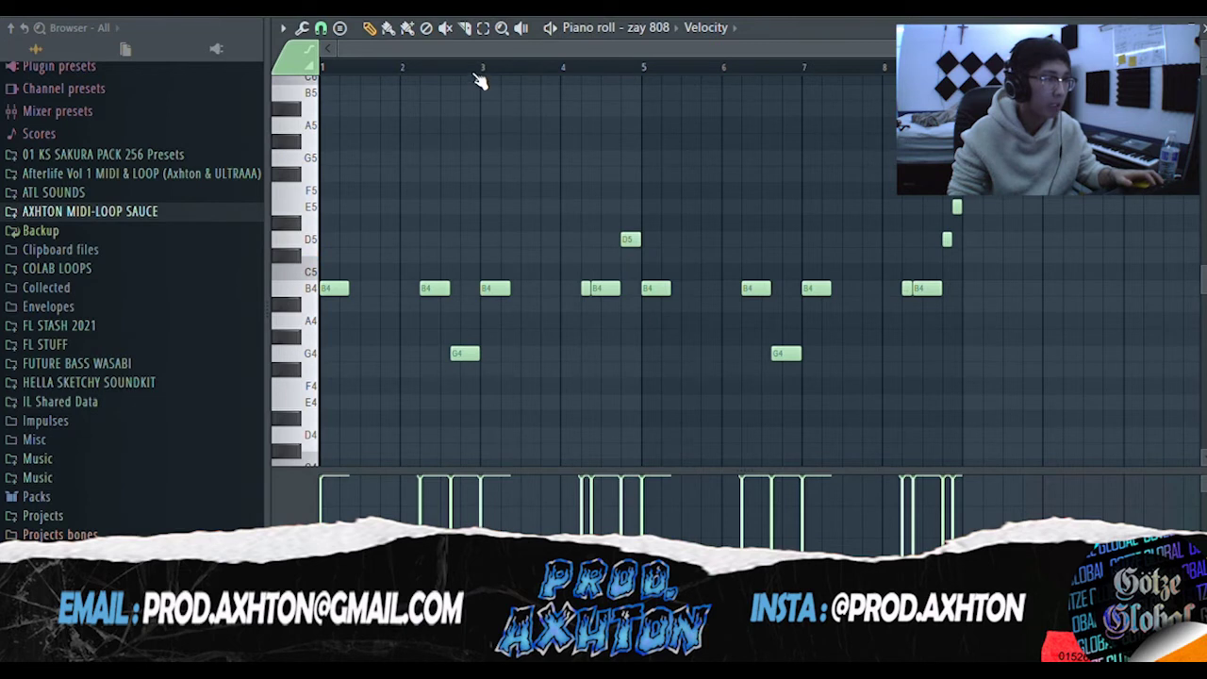
Try lowering the zay 808 pattern's D5 and E5 notes to B4 and play the pattern for comparison.
{"action": "mouse_move", "coordinate": [609, 200]}
{"action": "left_mouse_down"}
{"action": "mouse_move", "coordinate": [768, 258]}
{"action": "mouse_move", "coordinate": [990, 247]}
{"action": "mouse_move", "coordinate": [955, 287]}
{"action": "left_mouse_up"}
{"action": "key", "text": "Down"}
{"action": "key", "text": "space"}
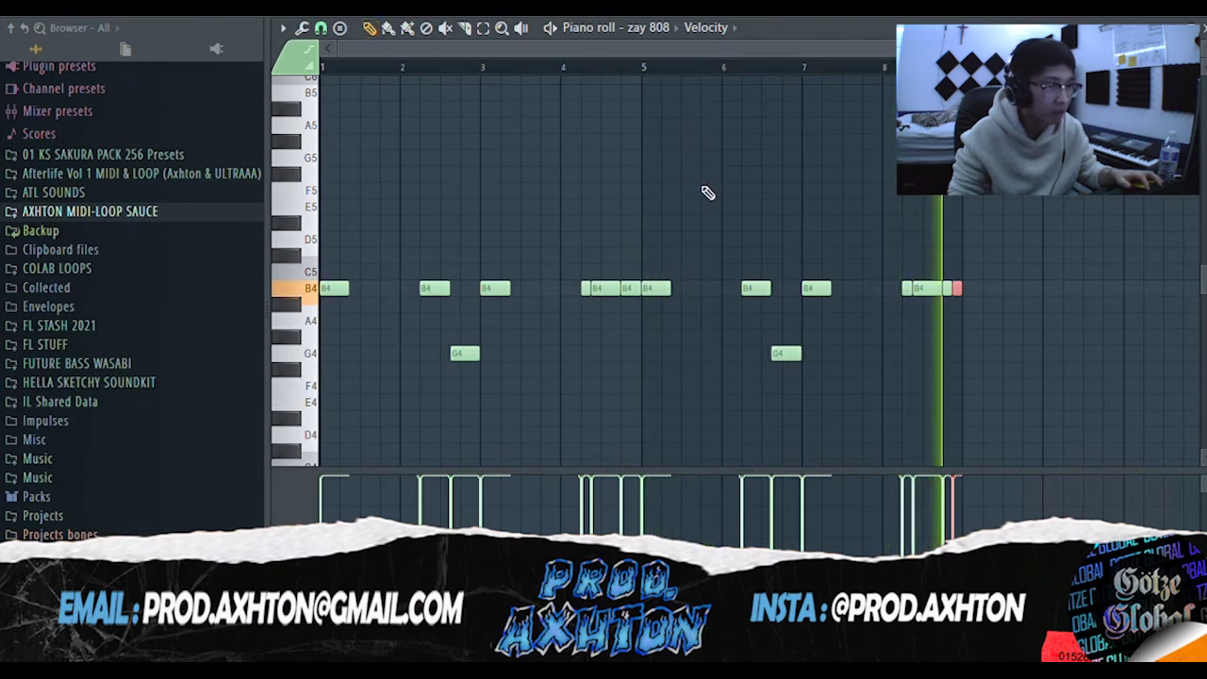
{"action": "key", "text": "space"}
Undo the pitch changes to the zay 808 notes and return to the playlist.
{"action": "key", "text": "ctrl+alt+z"}
{"action": "key", "text": "ctrl+alt+z"}
{"action": "key", "text": "ctrl+alt+z"}
{"action": "key", "text": "ctrl+alt+z"}
{"action": "key", "text": "ctrl+alt+z"}
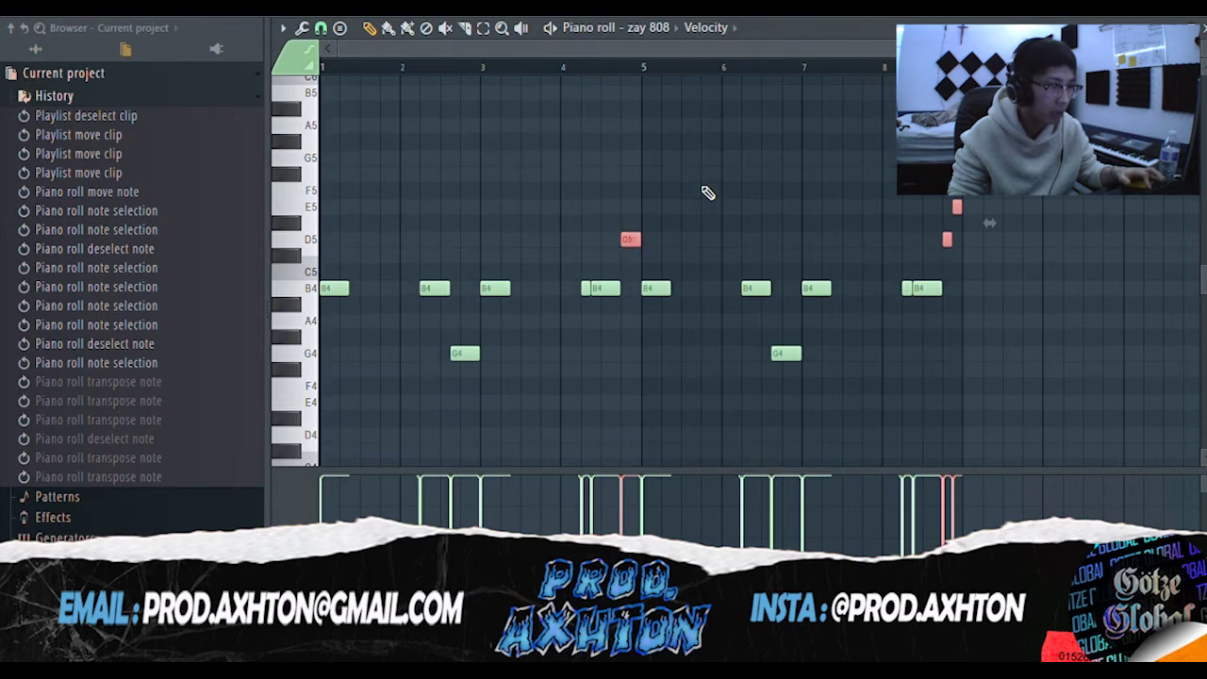
{"action": "key", "text": "ctrl+alt+z"}
{"action": "key", "text": "F5"}
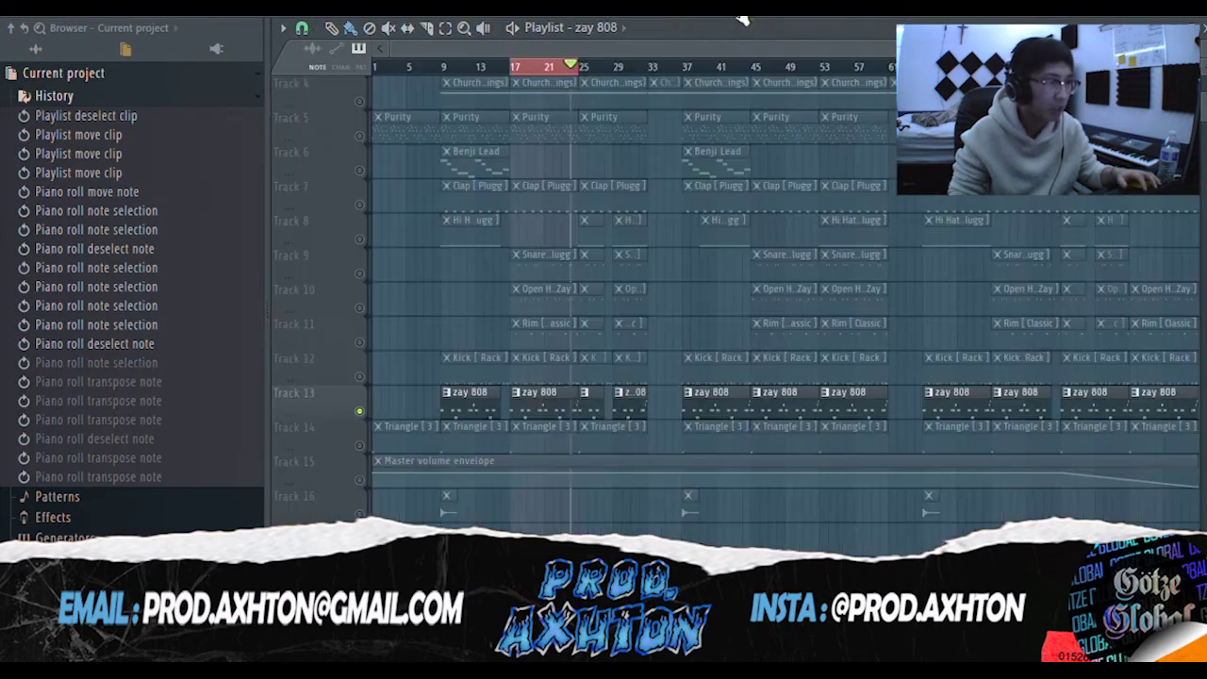
Solo the Triangle [ 3 ] track and play it from bar 17.
{"action": "scroll", "coordinate": [479, 323], "scroll_direction": "down", "scroll_amount": 2}
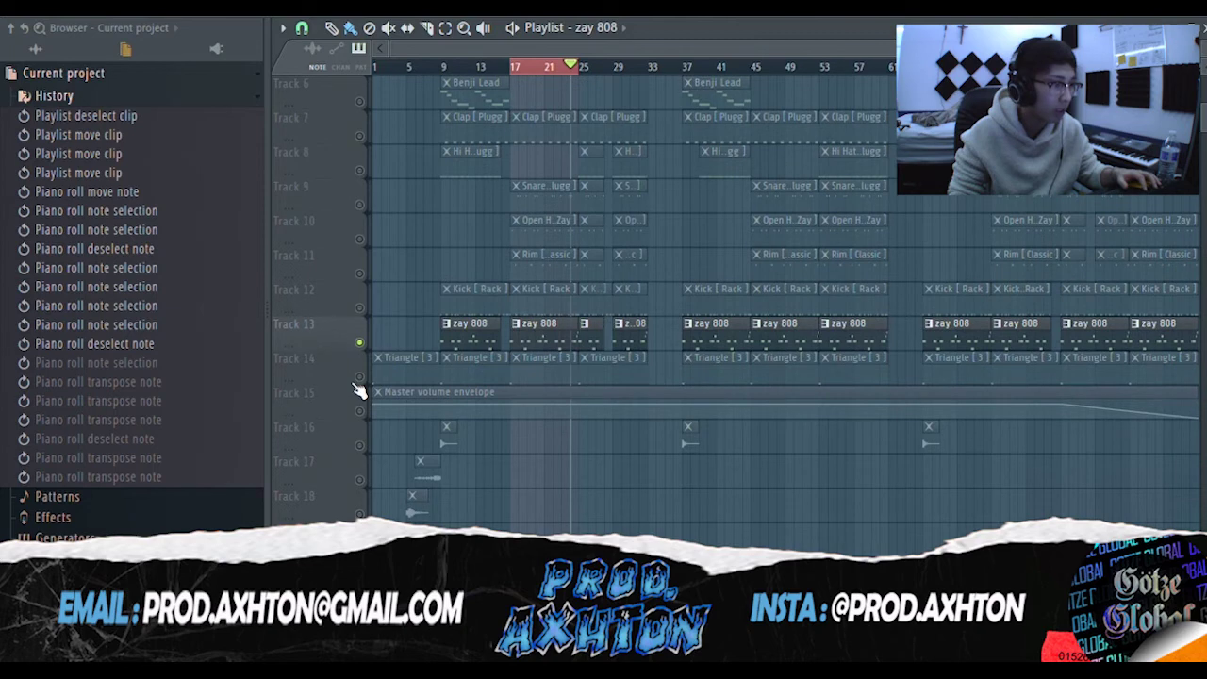
{"action": "left_click", "coordinate": [358, 378]}
{"action": "left_click_drag", "start_coordinate": [579, 62], "coordinate": [515, 83]}
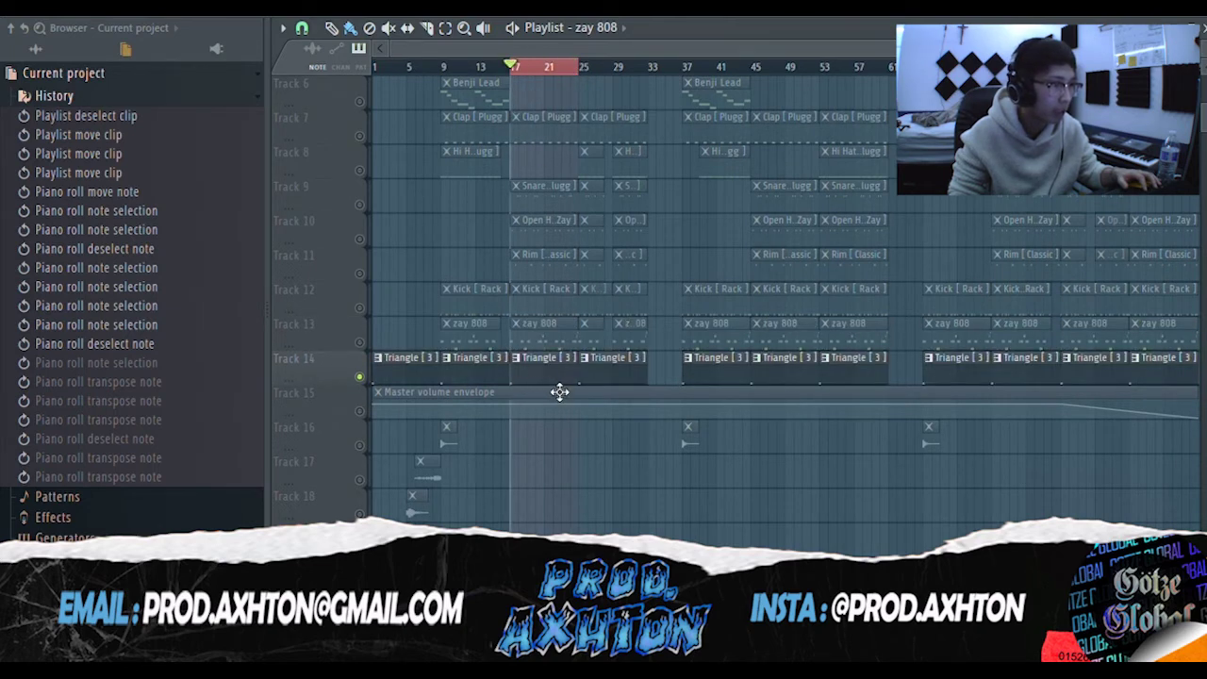
{"action": "key", "text": "space"}
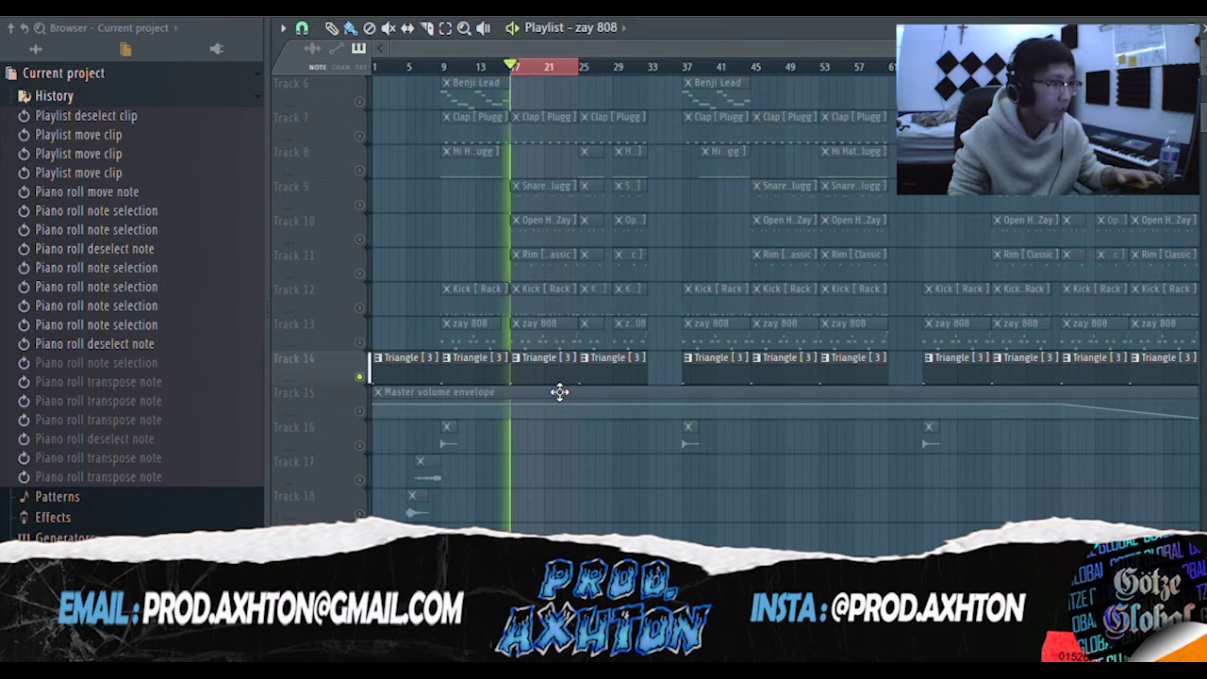
Resize and reposition the C5 note at the start of the Triangle [ 3 ] pattern and return to the playlist.
{"action": "double_click", "coordinate": [559, 387]}
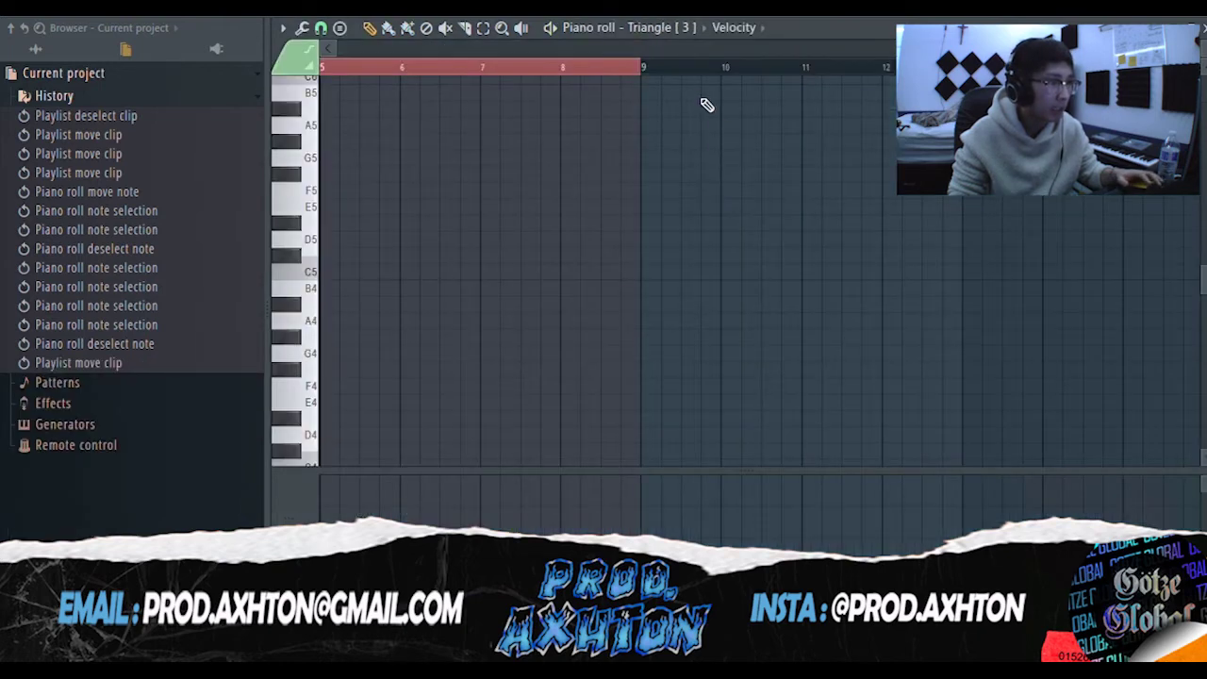
{"action": "left_click_drag", "start_coordinate": [335, 274], "coordinate": [329, 275]}
{"action": "left_click", "coordinate": [328, 275]}
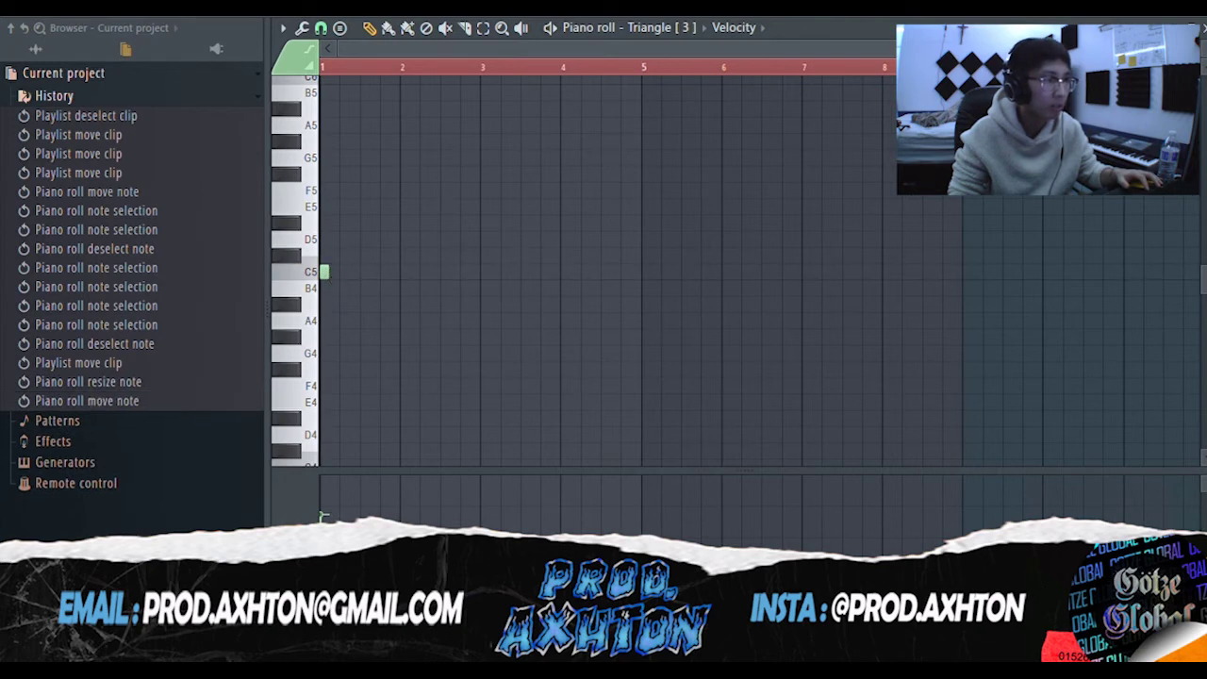
{"action": "key", "text": "F5"}
Solo the KHOVY CRASH 1 track and play the crash from bar 9.
{"action": "left_click", "coordinate": [363, 445]}
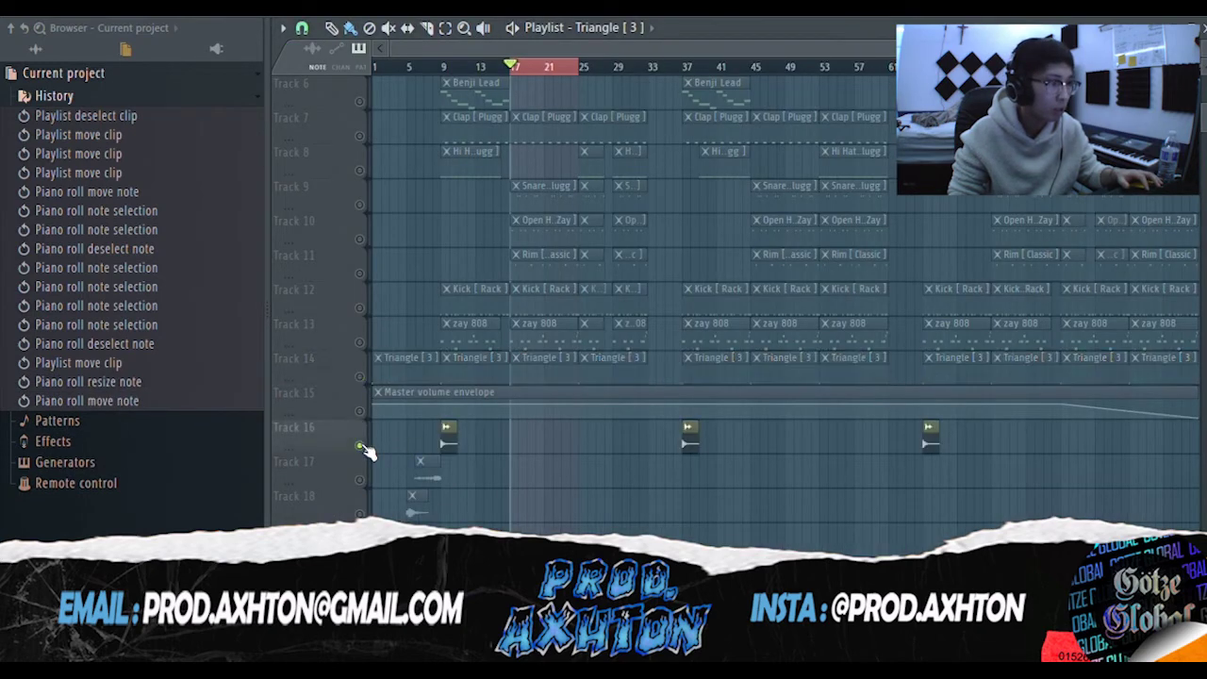
{"action": "left_click_drag", "start_coordinate": [513, 68], "coordinate": [451, 87]}
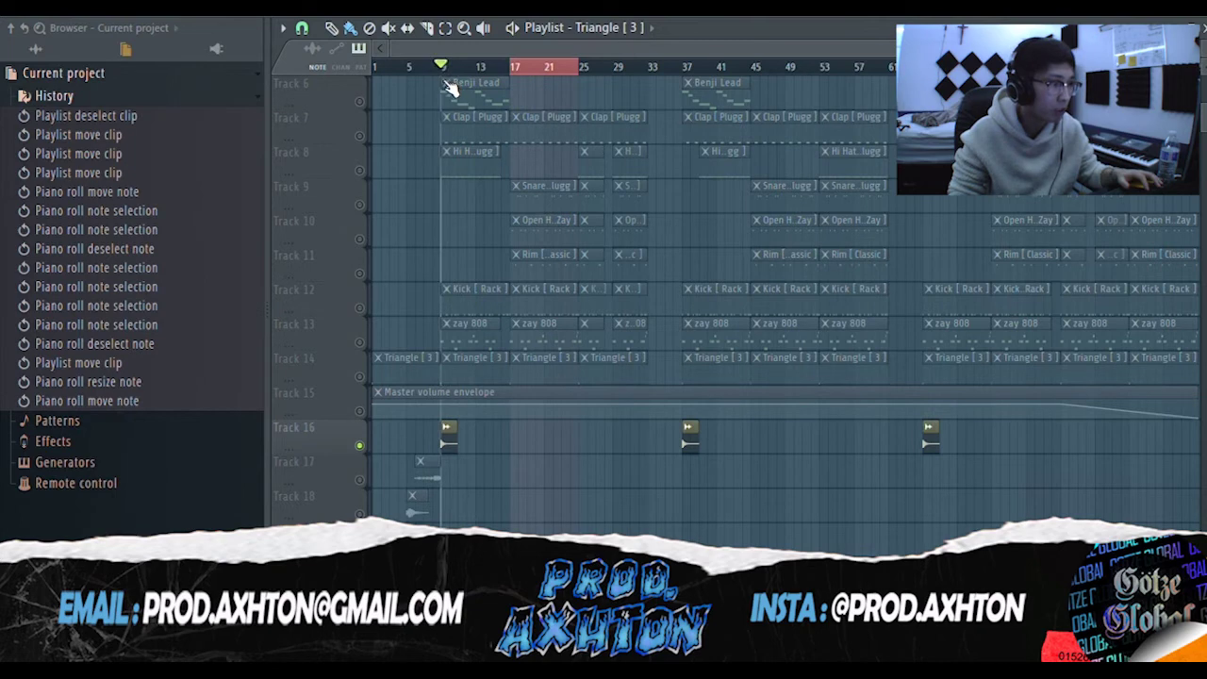
{"action": "scroll", "coordinate": [469, 481], "scroll_direction": "up", "scroll_amount": 5, "text": "ctrl"}
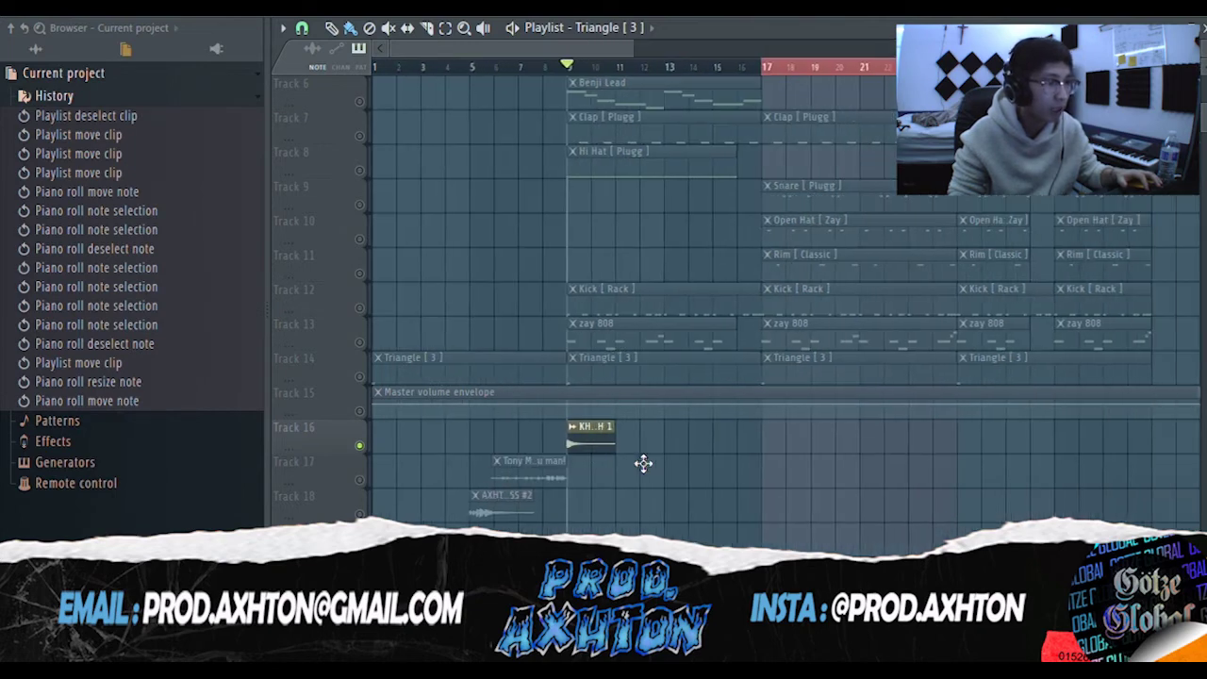
{"action": "scroll", "coordinate": [603, 472], "scroll_direction": "up", "scroll_amount": 3, "text": "ctrl"}
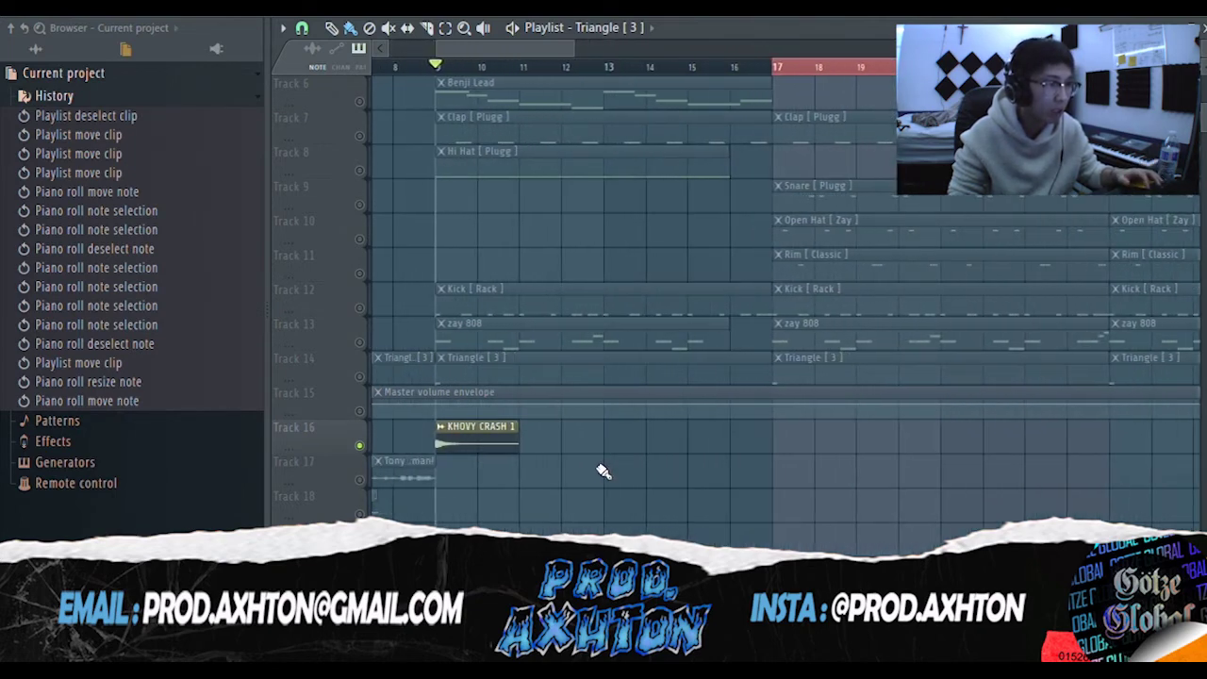
{"action": "key", "text": "space"}
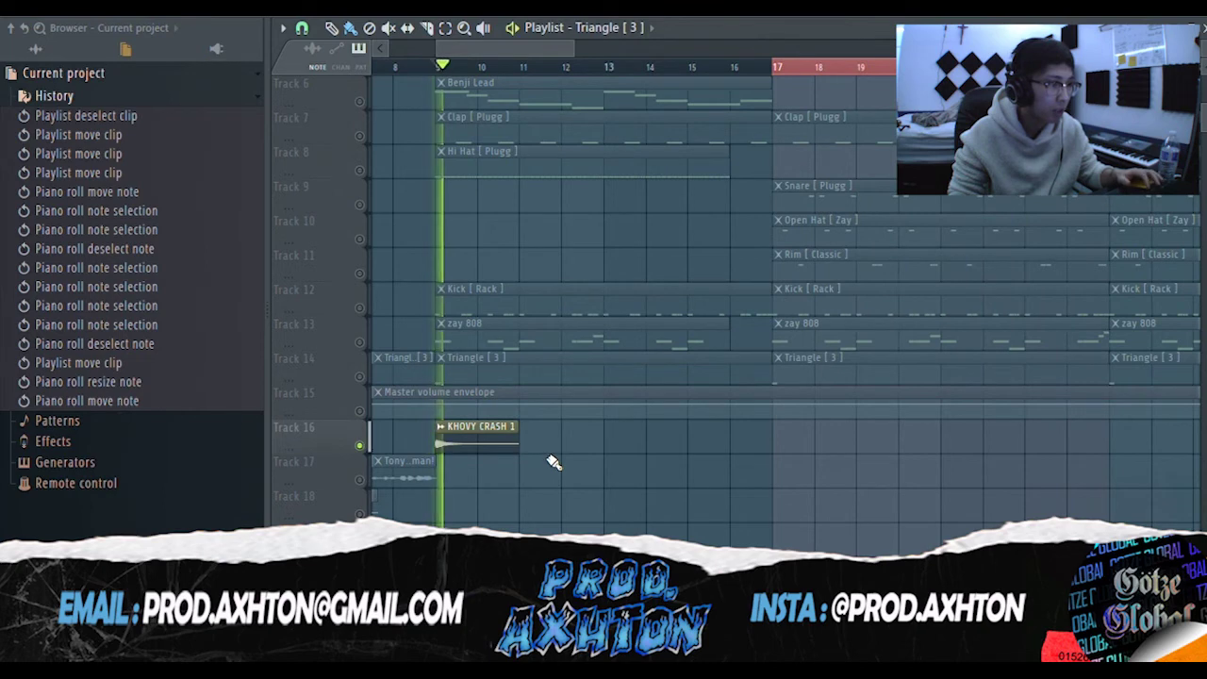
Examine where the crash clips sit across the full arrangement and stop playback.
{"action": "scroll", "coordinate": [627, 503], "scroll_direction": "down", "scroll_amount": 1, "text": "ctrl"}
{"action": "scroll", "coordinate": [630, 506], "scroll_direction": "down", "scroll_amount": 4, "text": "ctrl"}
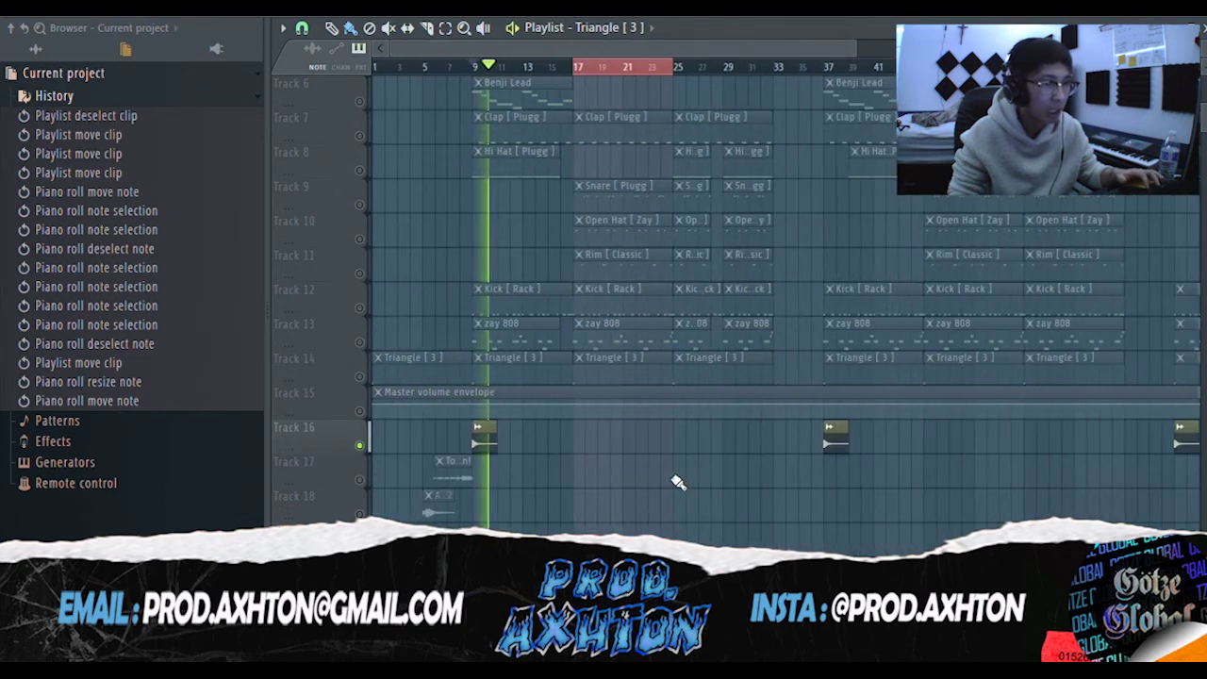
{"action": "scroll", "coordinate": [554, 483], "scroll_direction": "down", "scroll_amount": 2, "text": "ctrl"}
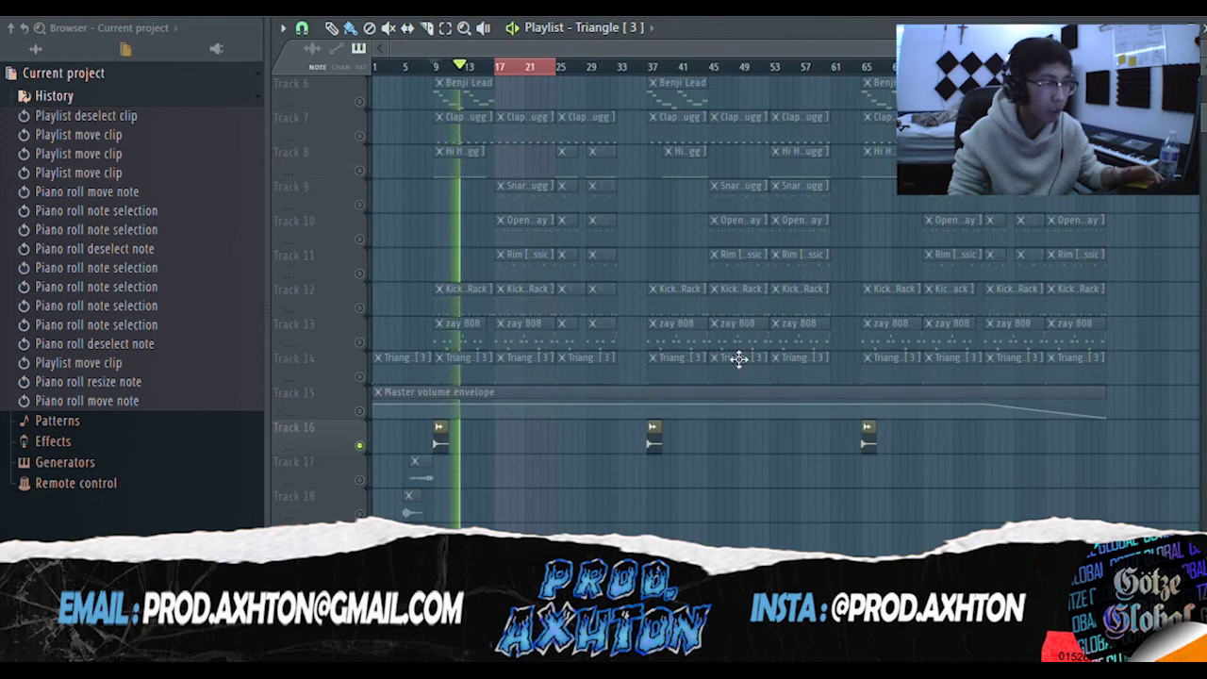
{"action": "key", "text": "space"}
Play the soloed Tony Montana vocal sample from bar 6 and stop playback.
{"action": "scroll", "coordinate": [529, 481], "scroll_direction": "up", "scroll_amount": 6, "text": "ctrl"}
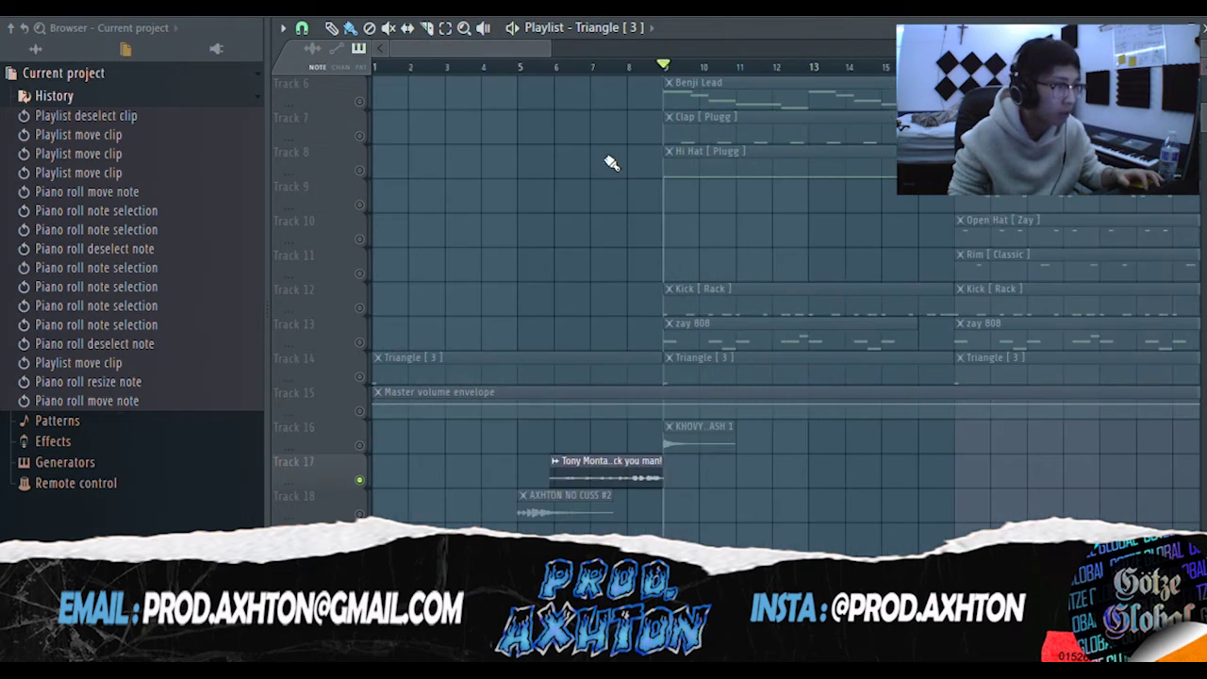
{"action": "mouse_move", "coordinate": [664, 69]}
{"action": "left_mouse_down"}
{"action": "mouse_move", "coordinate": [594, 68]}
{"action": "mouse_move", "coordinate": [563, 98]}
{"action": "left_mouse_up"}
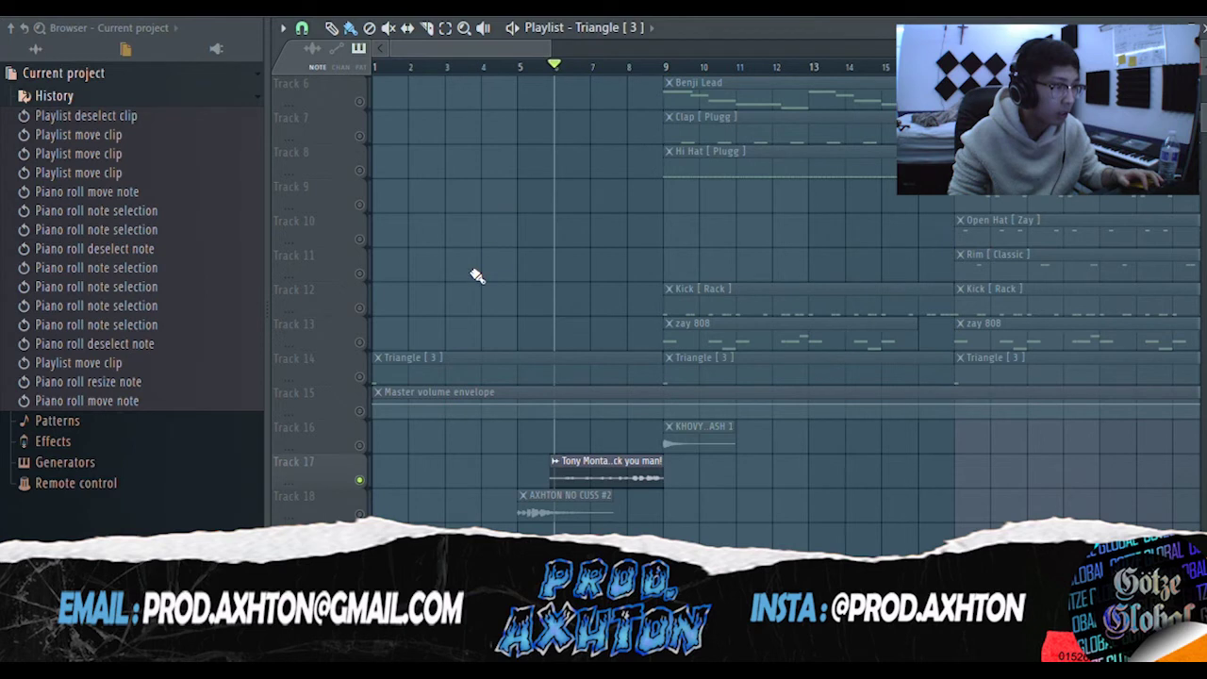
{"action": "scroll", "coordinate": [610, 483], "scroll_direction": "up", "scroll_amount": 3, "text": "ctrl"}
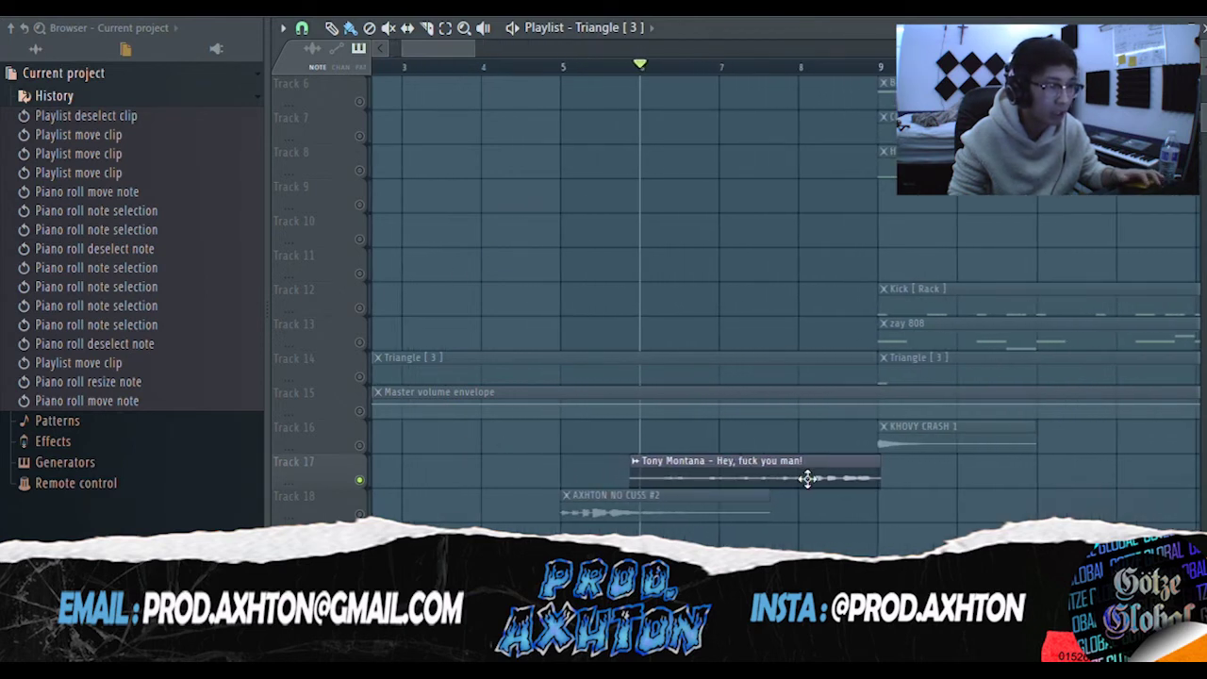
{"action": "key", "text": "space"}
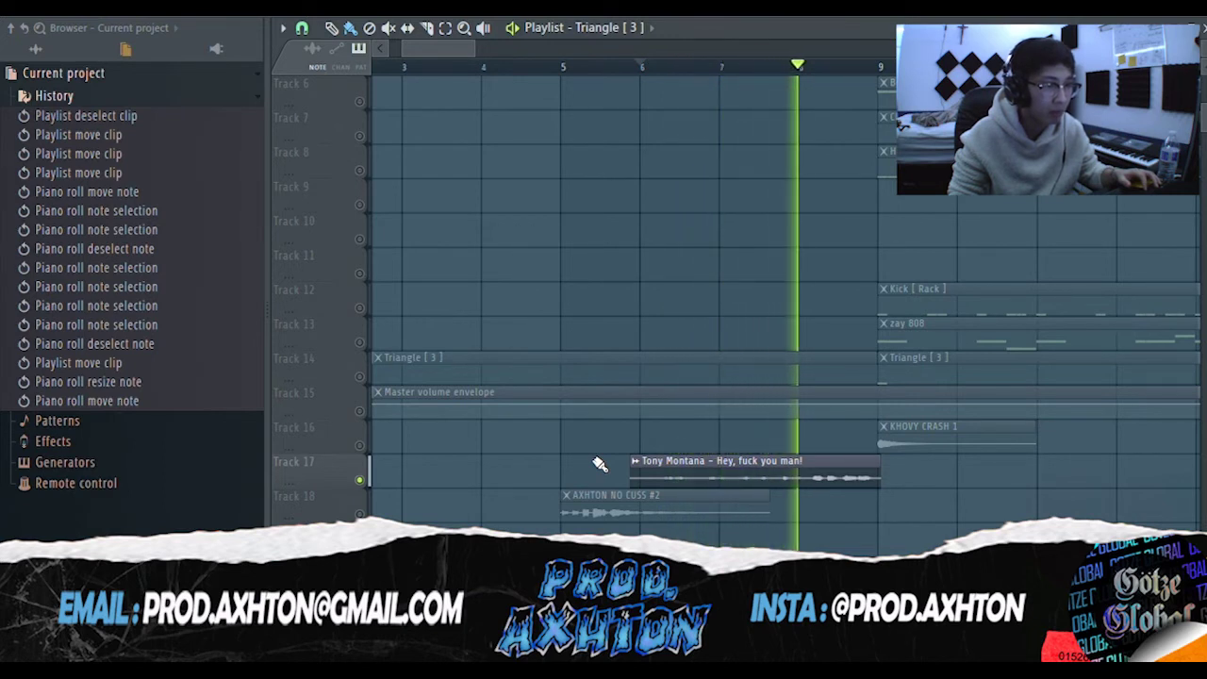
{"action": "key", "text": "space"}
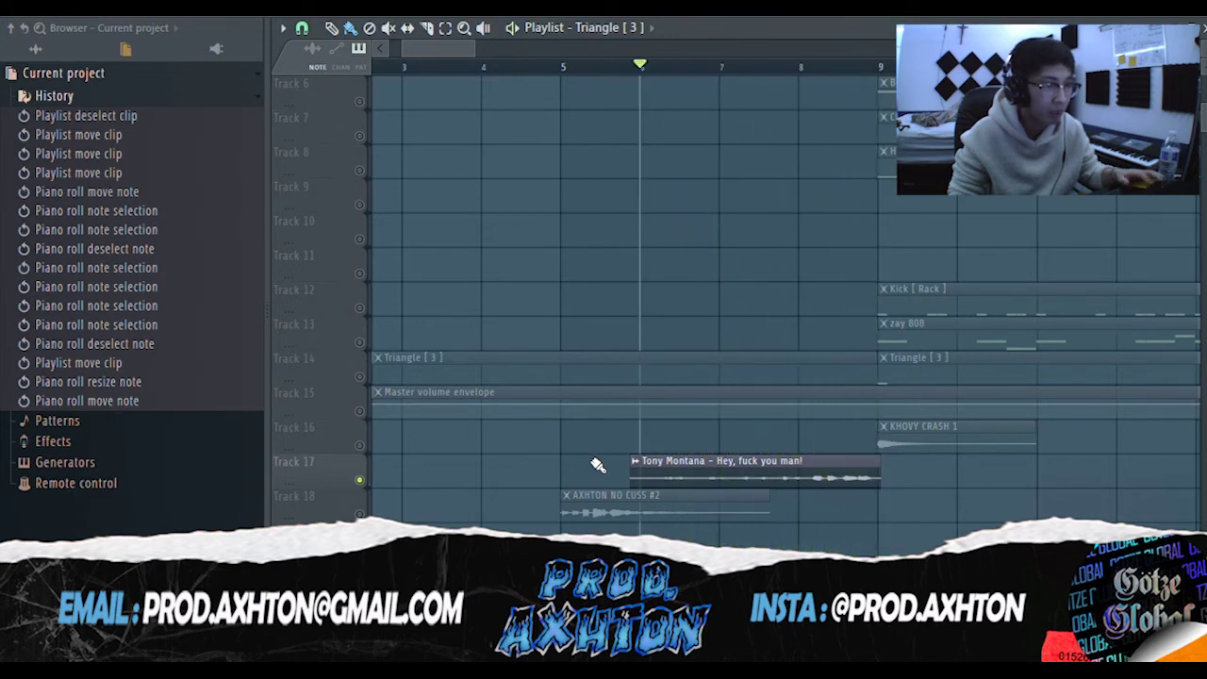
Solo the AXHTON NO CUSS #2 producer tag and play it from bar 5, with all tracks turned back on at the end.
{"action": "left_click", "coordinate": [564, 69]}
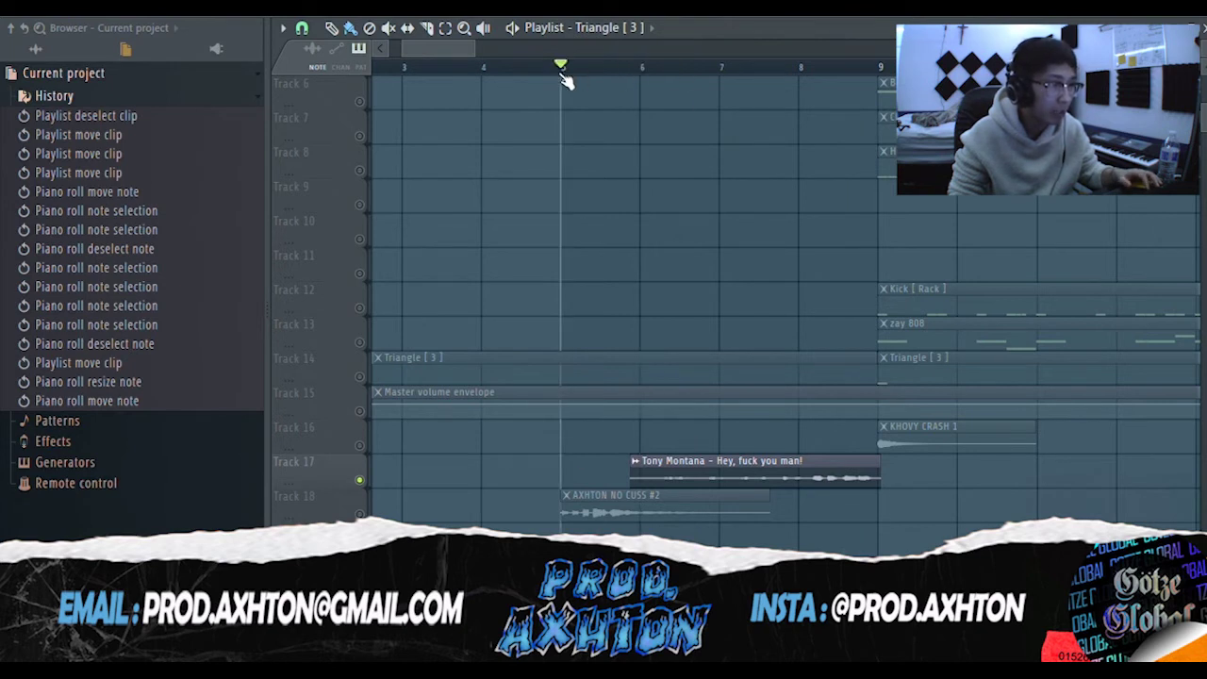
{"action": "right_click", "coordinate": [359, 514]}
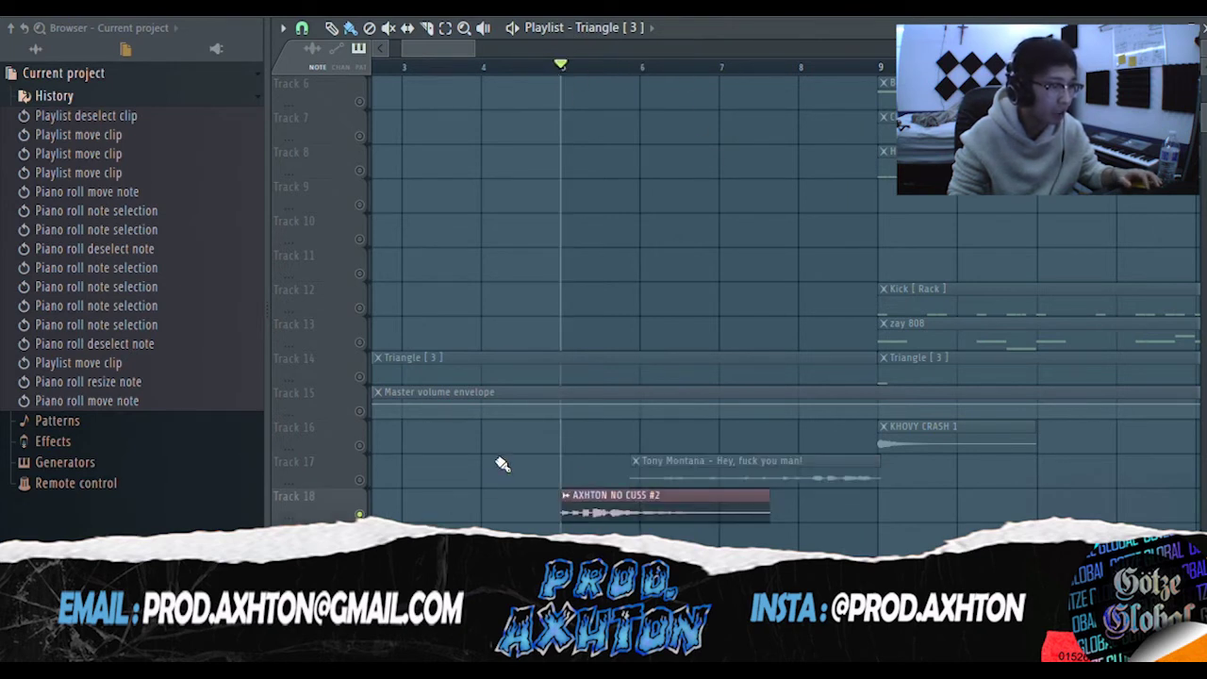
{"action": "scroll", "coordinate": [494, 468], "scroll_direction": "down", "scroll_amount": 3}
{"action": "key", "text": "space"}
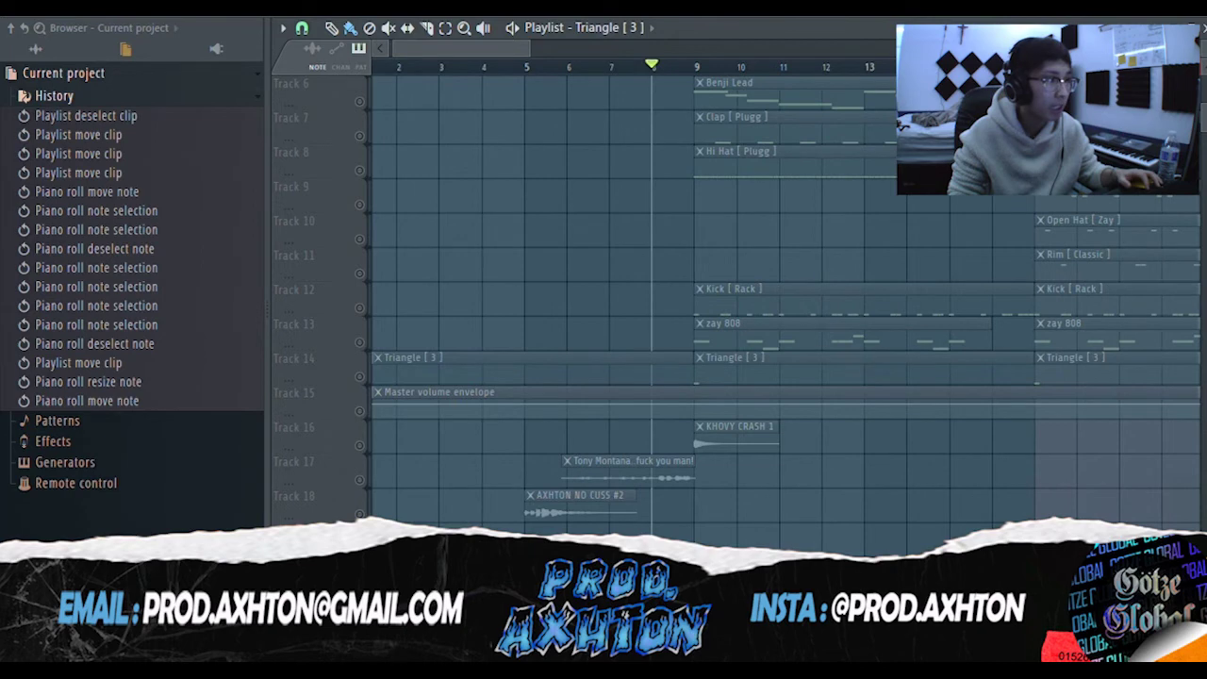
{"action": "scroll", "coordinate": [738, 540], "scroll_direction": "up", "scroll_amount": 3}
{"action": "key", "text": "space"}
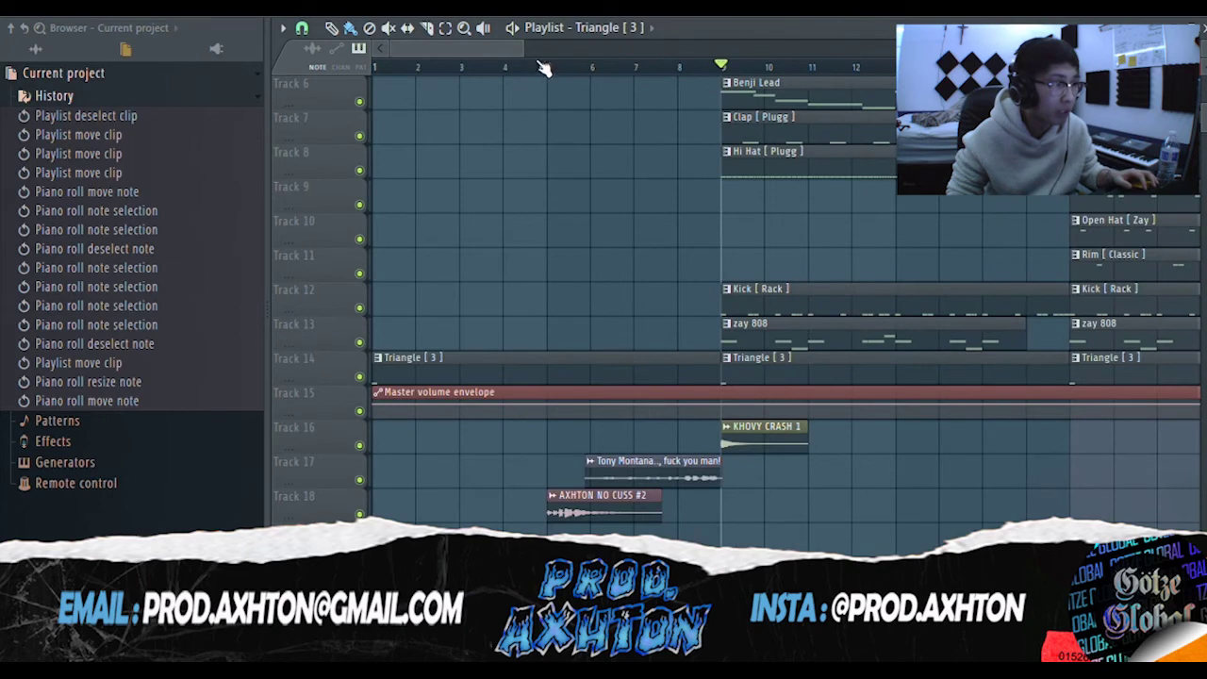
Examine how the clips are laid out across the full arrangement, moving the playhead to bar 17 and on to bar 25.
{"action": "left_click_drag", "start_coordinate": [526, 49], "coordinate": [797, 85]}
{"action": "scroll", "coordinate": [877, 304], "scroll_direction": "up", "scroll_amount": 3}
{"action": "scroll", "coordinate": [875, 306], "scroll_direction": "up", "scroll_amount": 2}
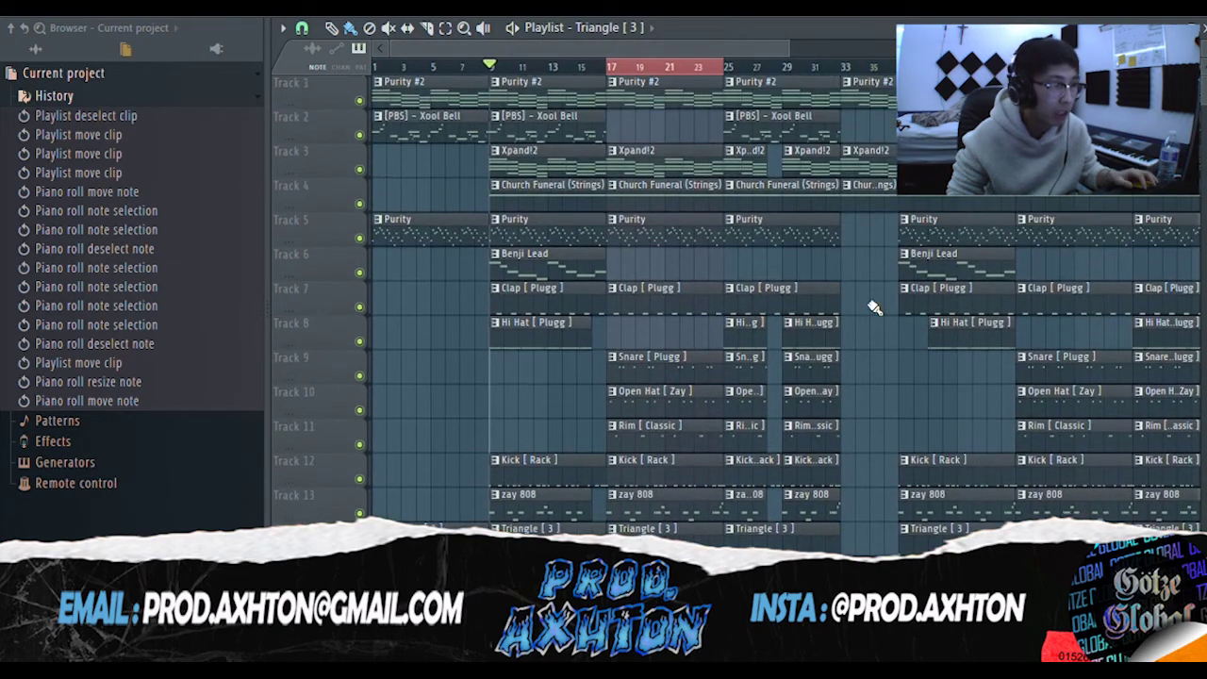
{"action": "left_click_drag", "start_coordinate": [490, 73], "coordinate": [609, 74]}
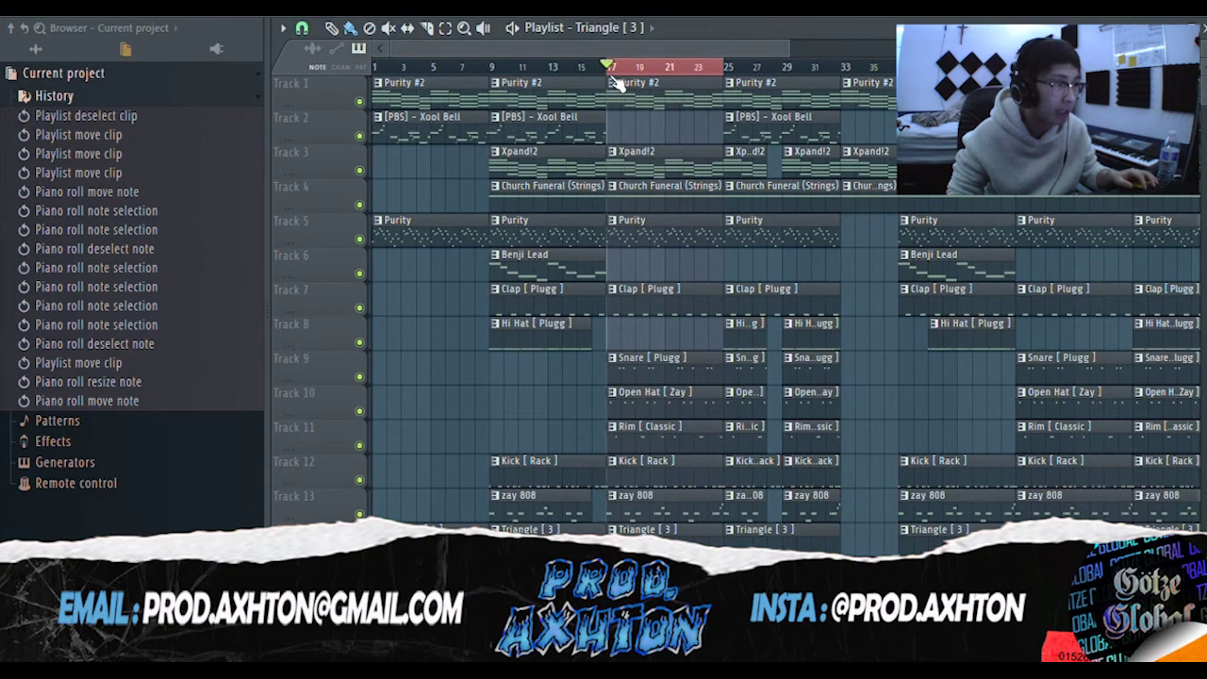
{"action": "left_click", "coordinate": [722, 69], "text": "ctrl"}
{"action": "left_click_drag", "start_coordinate": [800, 53], "coordinate": [1046, 53]}
Switch from the playlist to the mixer and select insert 14.
{"action": "key", "text": "F5"}
{"action": "left_click_drag", "start_coordinate": [894, 59], "coordinate": [942, 61]}
{"action": "scroll", "coordinate": [505, 150], "scroll_direction": "up", "scroll_amount": 6}
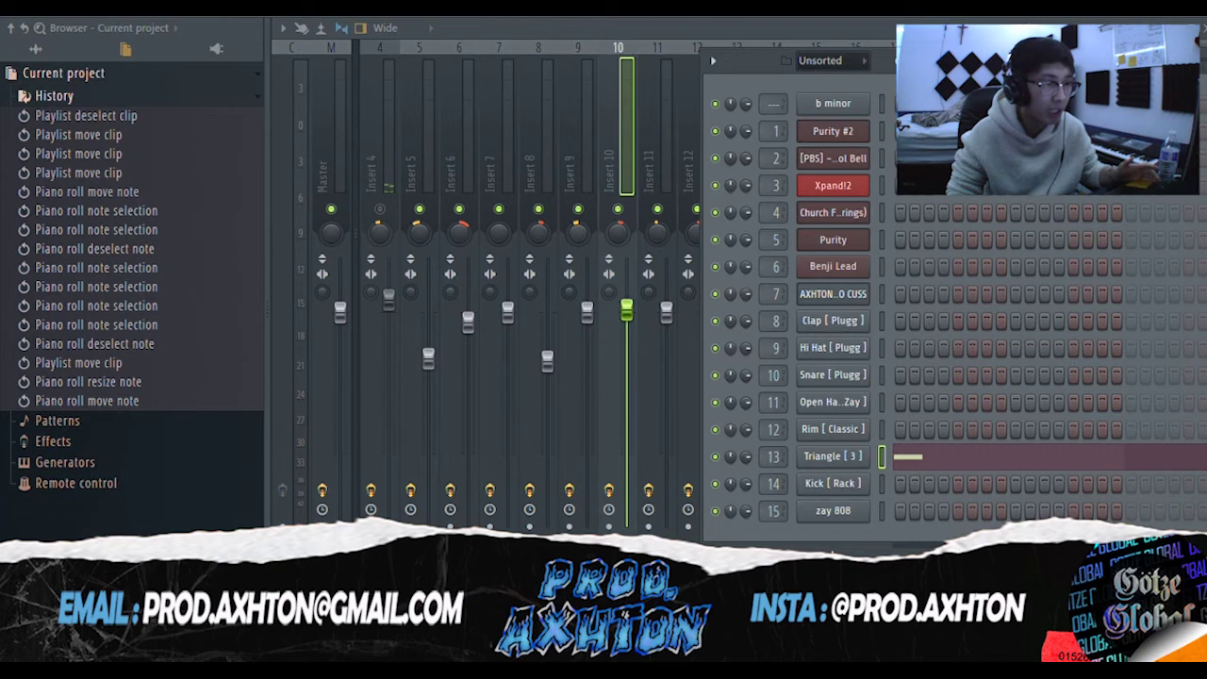
{"action": "scroll", "coordinate": [612, 123], "scroll_direction": "down", "scroll_amount": 3}
{"action": "scroll", "coordinate": [563, 142], "scroll_direction": "down", "scroll_amount": 3}
{"action": "left_click", "coordinate": [533, 296]}
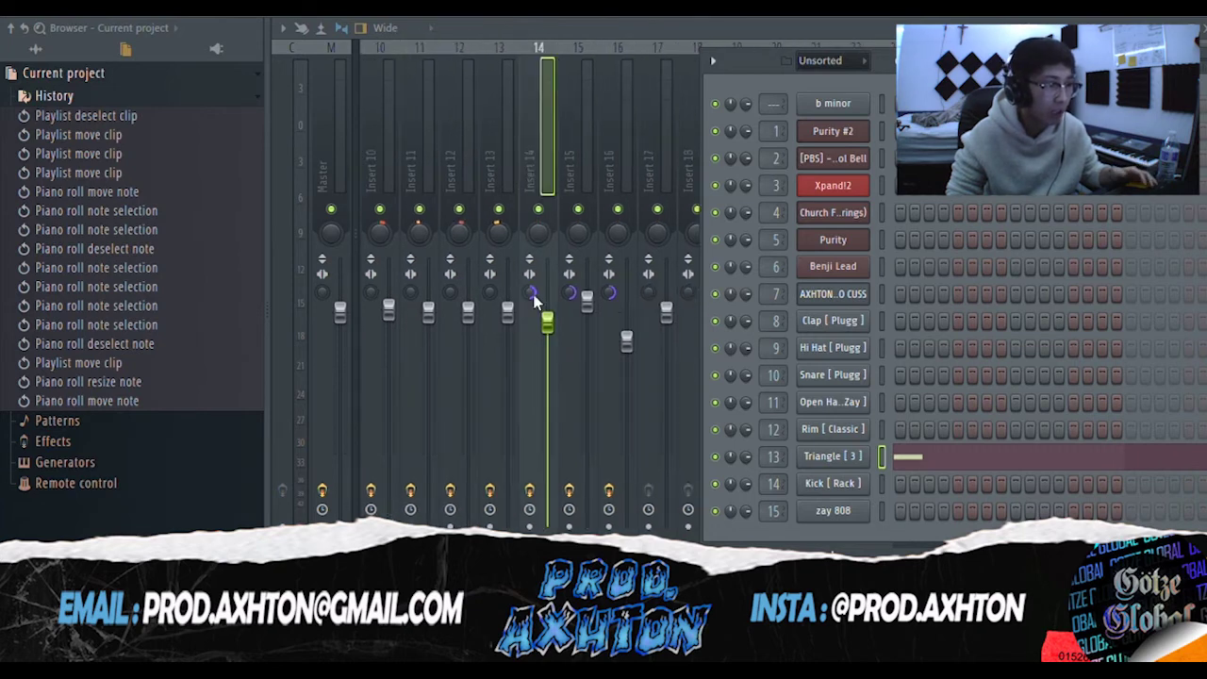
Inspect the mixer effects on inserts 15 and 14, including the Fruity parametric EQ 2 on insert 14.
{"action": "left_click", "coordinate": [779, 21]}
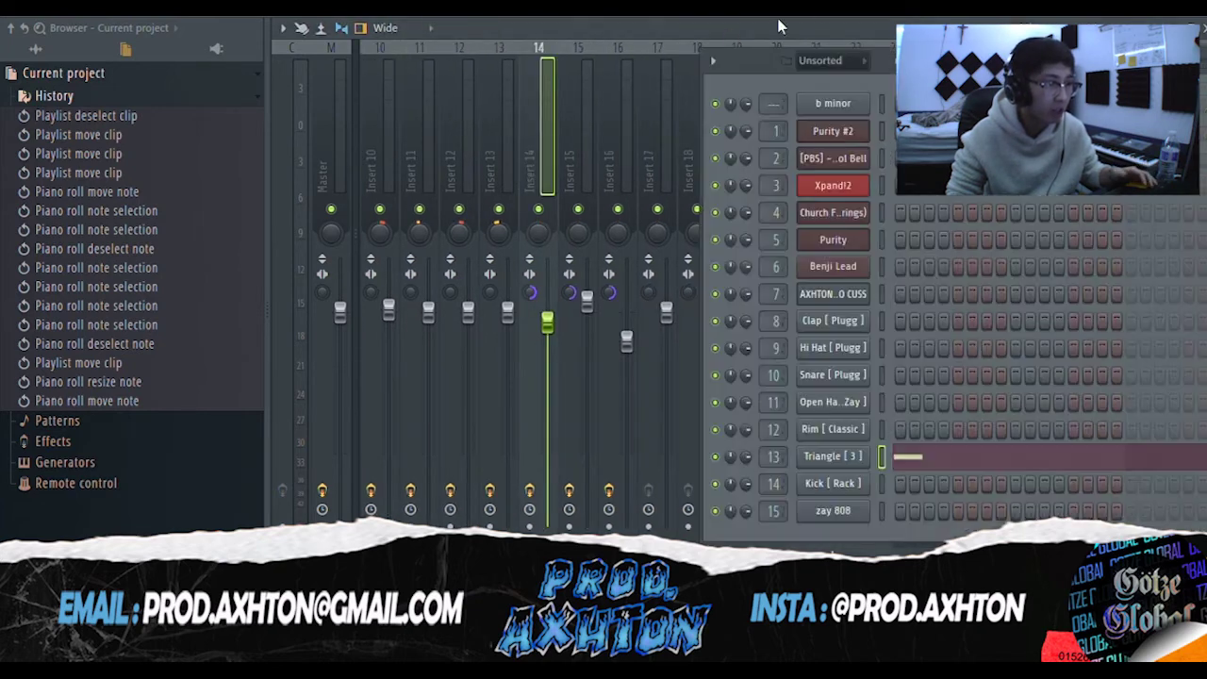
{"action": "left_click", "coordinate": [582, 151]}
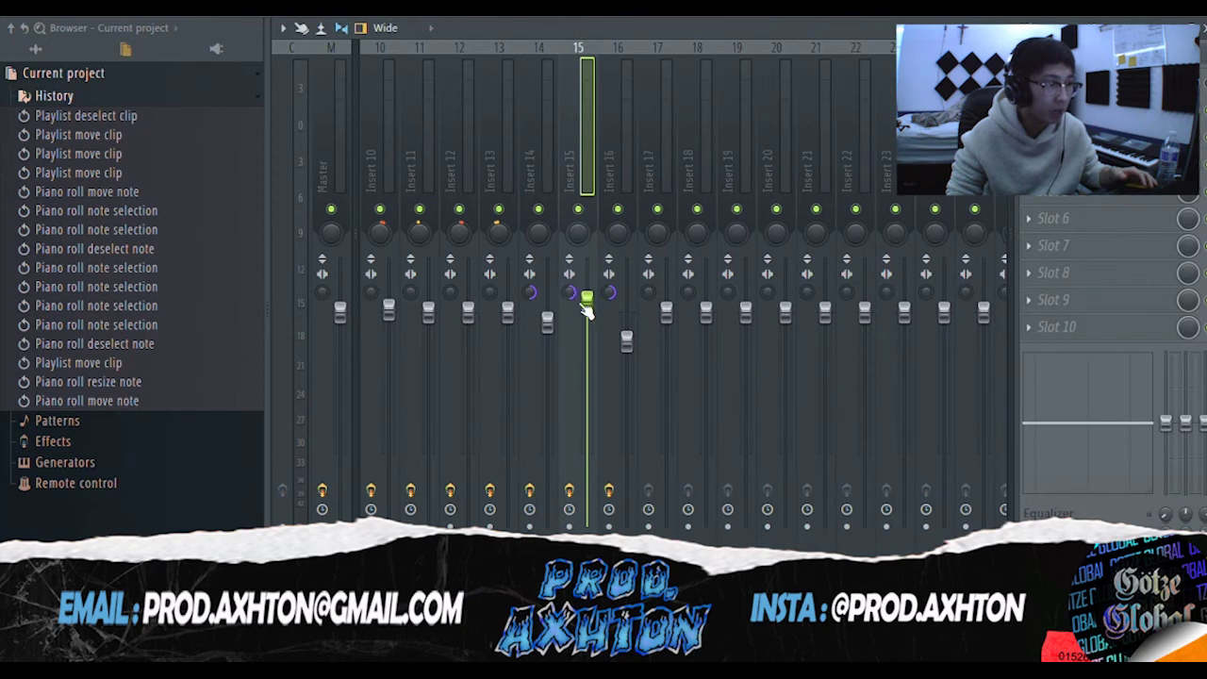
{"action": "left_click", "coordinate": [793, 19]}
{"action": "left_click", "coordinate": [596, 104]}
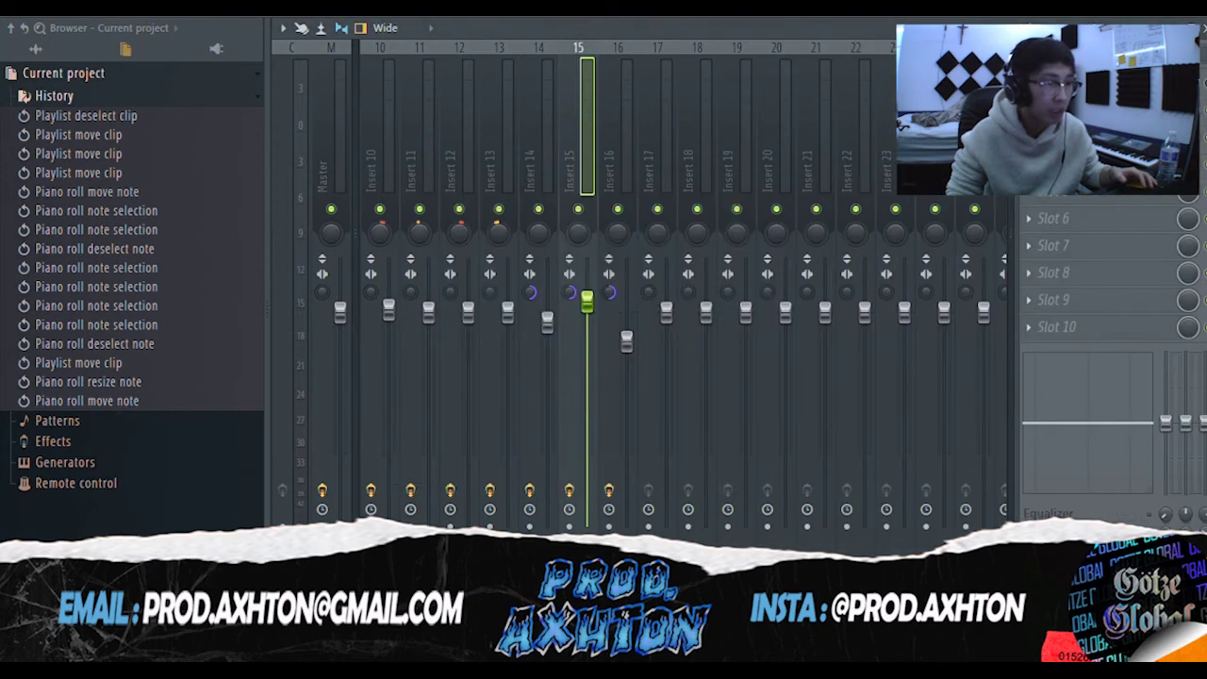
{"action": "left_click", "coordinate": [541, 145]}
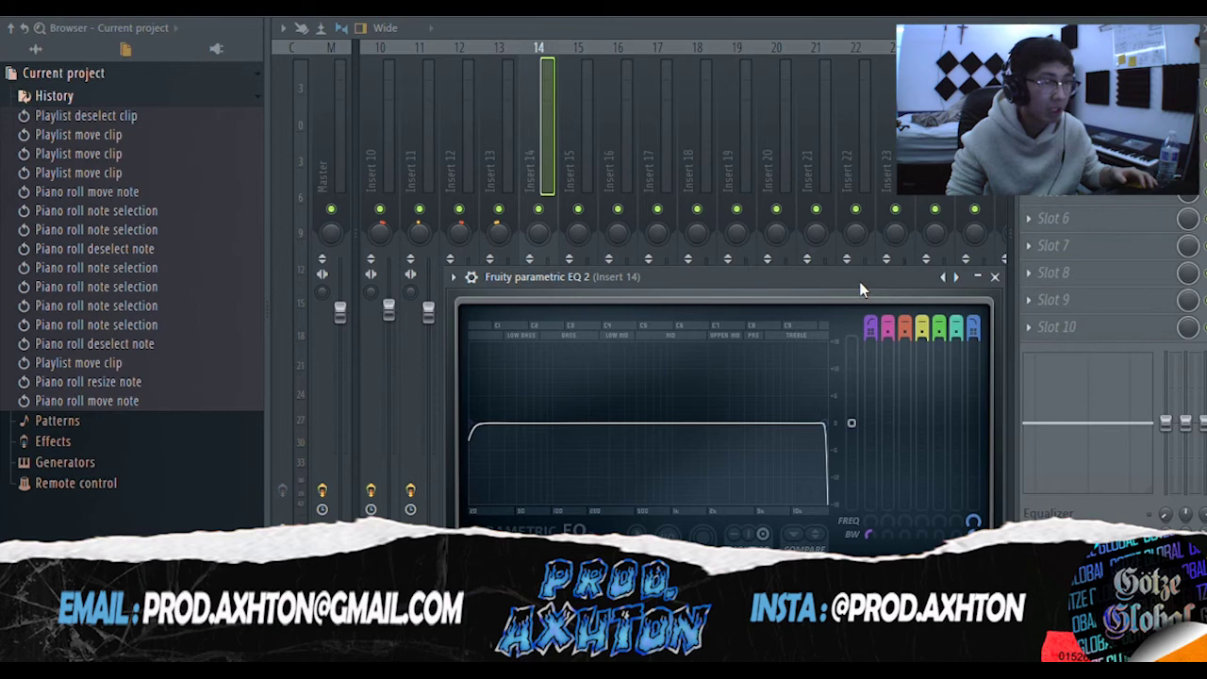
Look back through the mixer inserts from 13 down to 10 and bring the first inserts into view.
{"action": "left_click", "coordinate": [504, 174]}
{"action": "key", "text": "Left"}
{"action": "key", "text": "Left"}
{"action": "key", "text": "Left"}
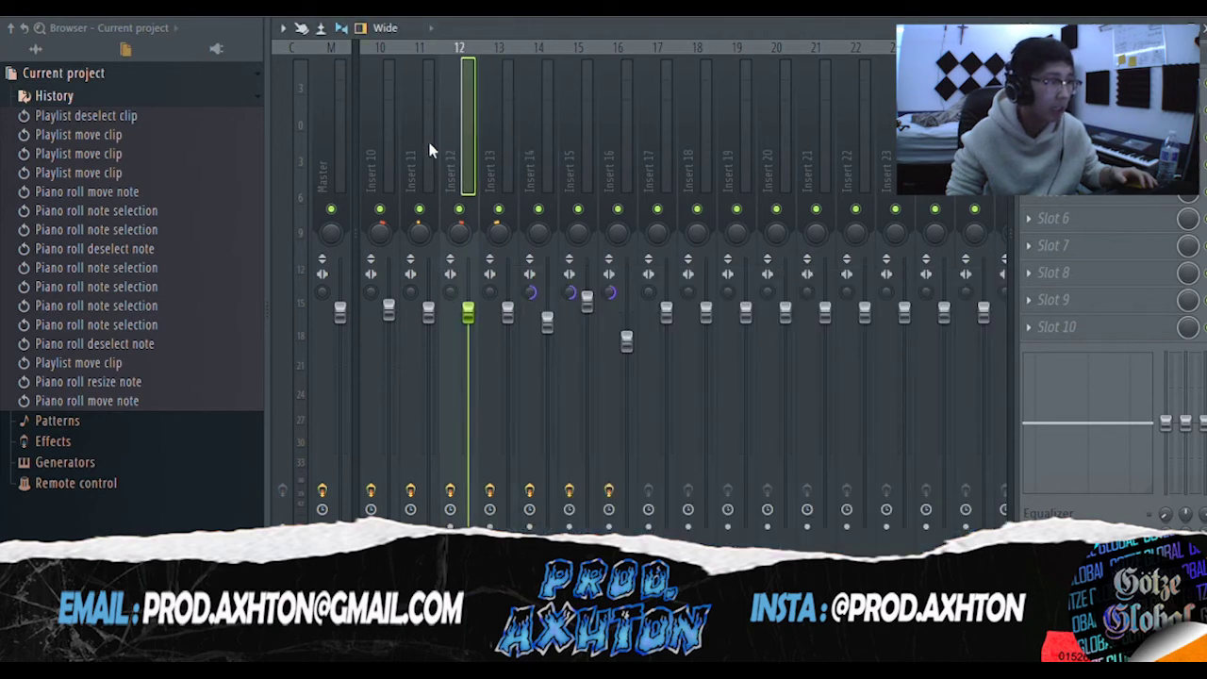
{"action": "scroll", "coordinate": [446, 162], "scroll_direction": "left", "scroll_amount": 3}
{"action": "key", "text": "Right"}
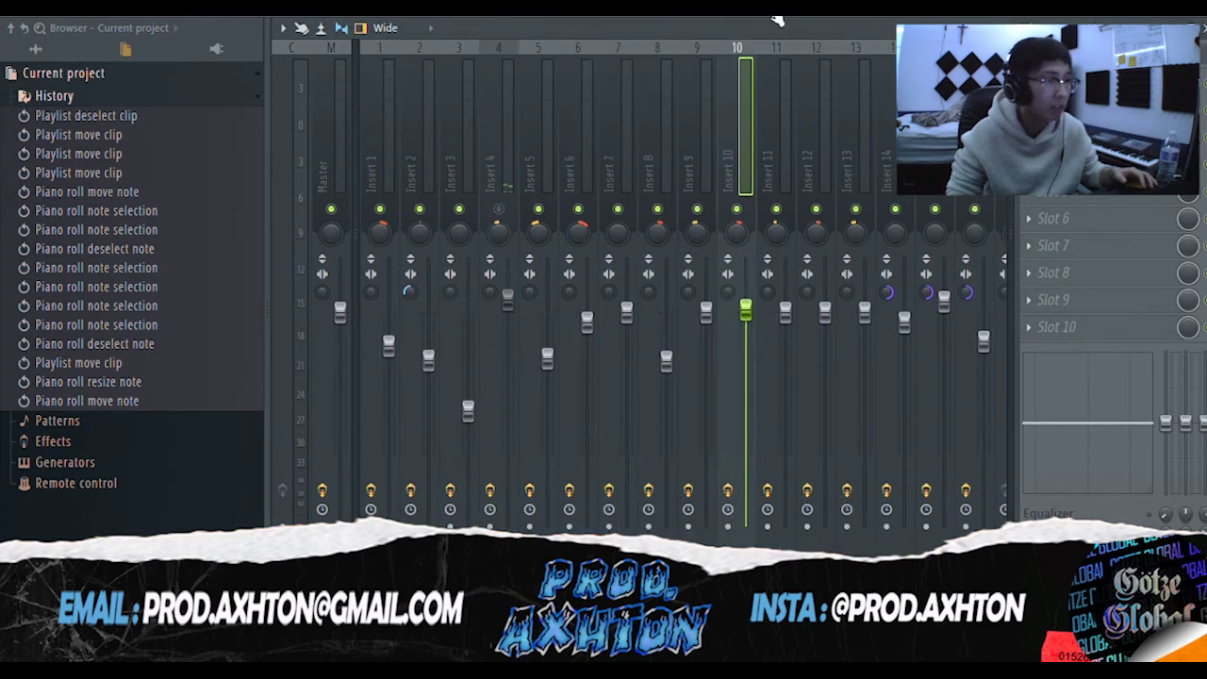
Return to the playlist with the full arrangement in view and start playback from bar 1.
{"action": "key", "text": "F5"}
{"action": "scroll", "coordinate": [422, 307], "scroll_direction": "up", "scroll_amount": 2}
{"action": "key", "text": "space"}
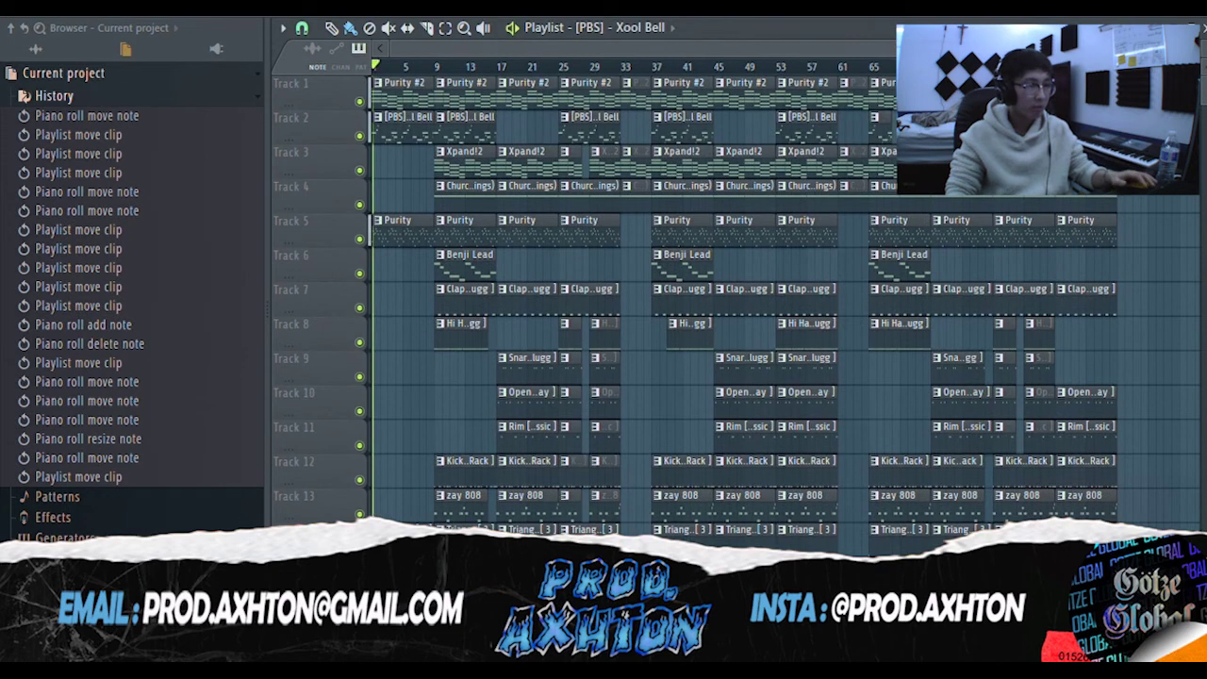